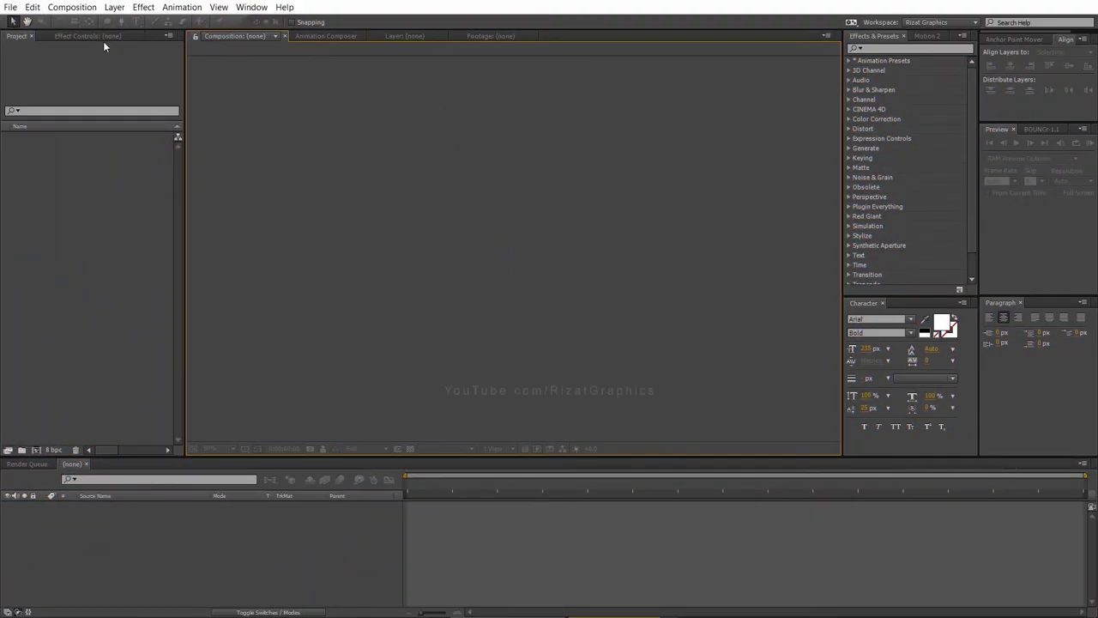
Step: Create a composition named "Waving Flag" at 1920 x 1080 px, 30 fps, with a 10-second duration
left_click(73, 7)
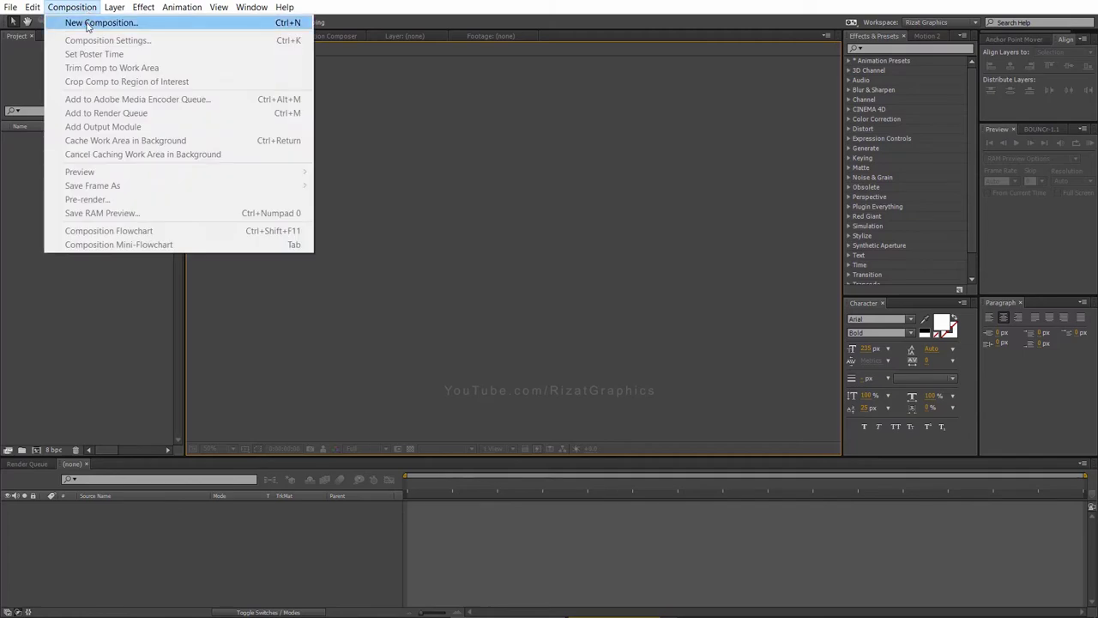
left_click(87, 26)
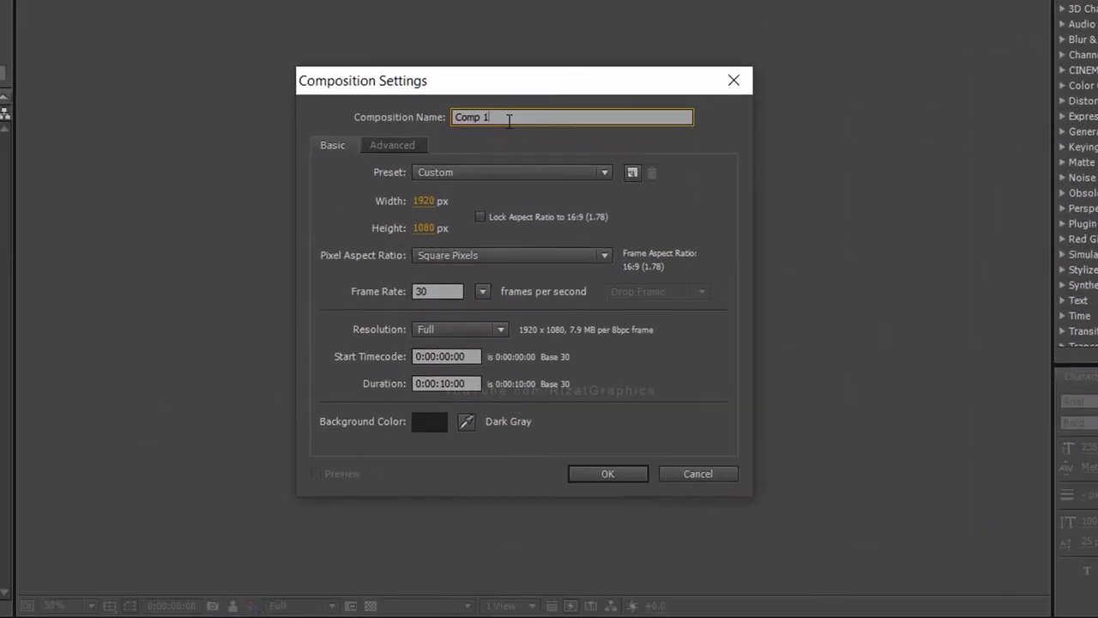
type("Waving Flag")
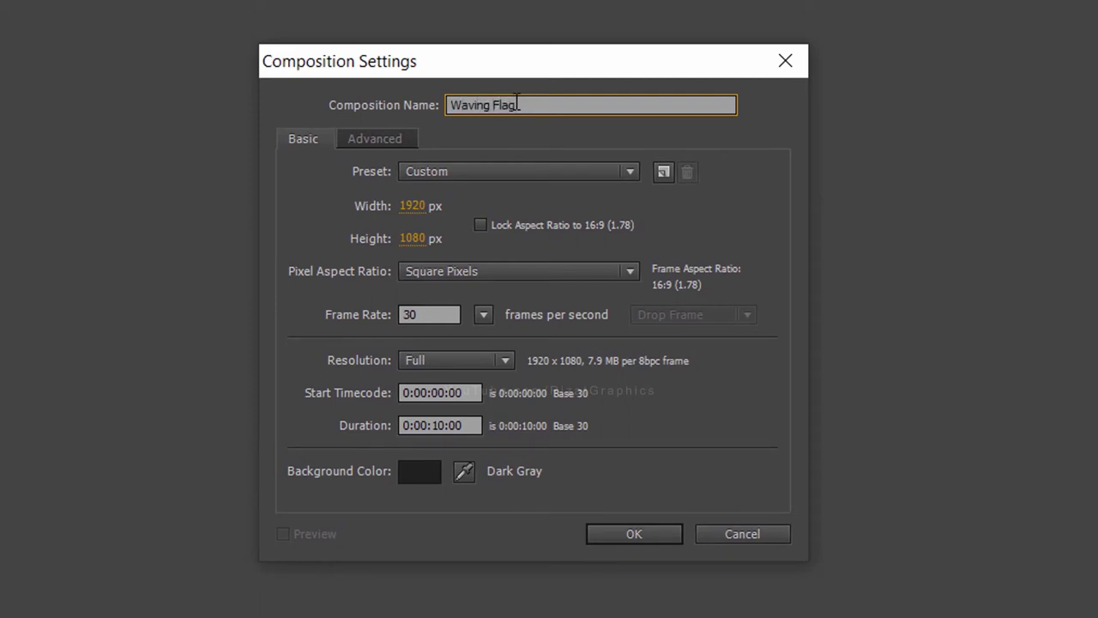
left_click(428, 206)
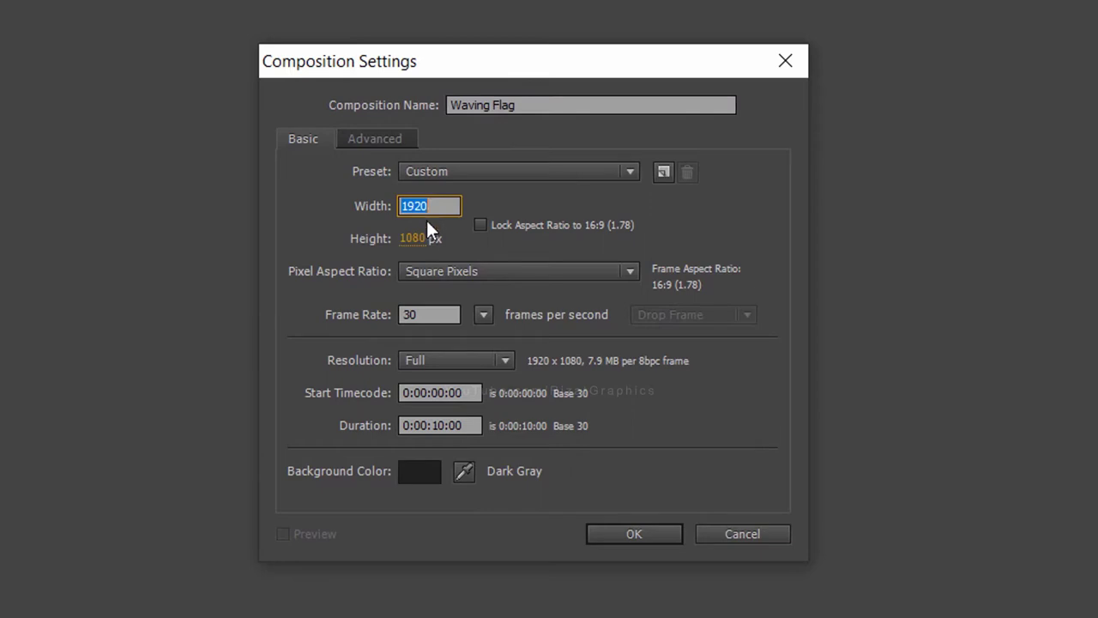
left_click(421, 239)
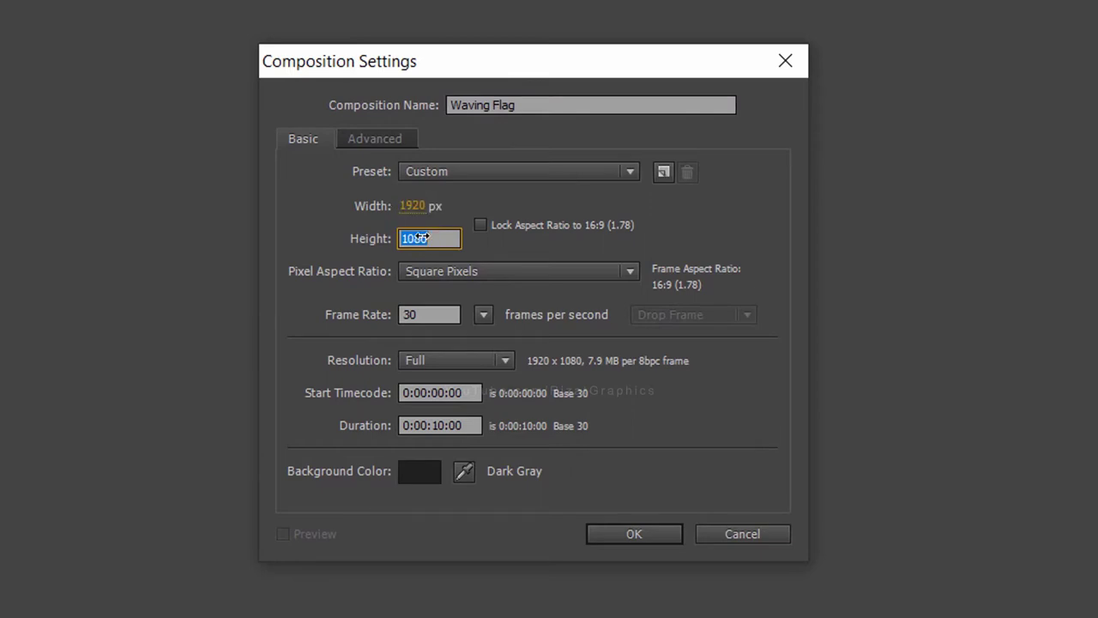
left_click(433, 314)
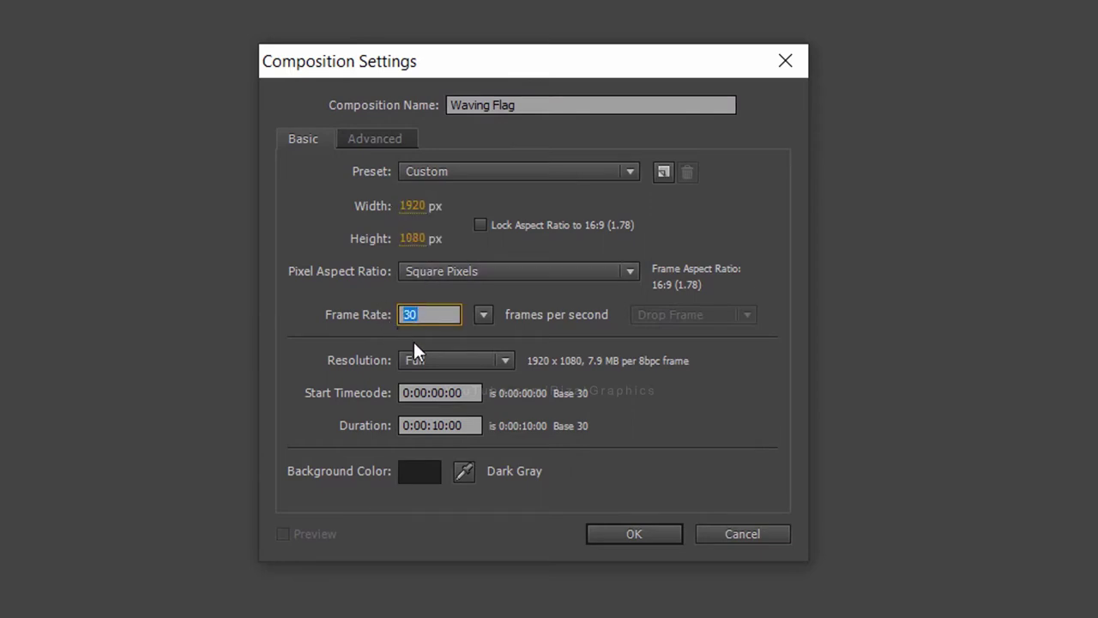
left_click(474, 426)
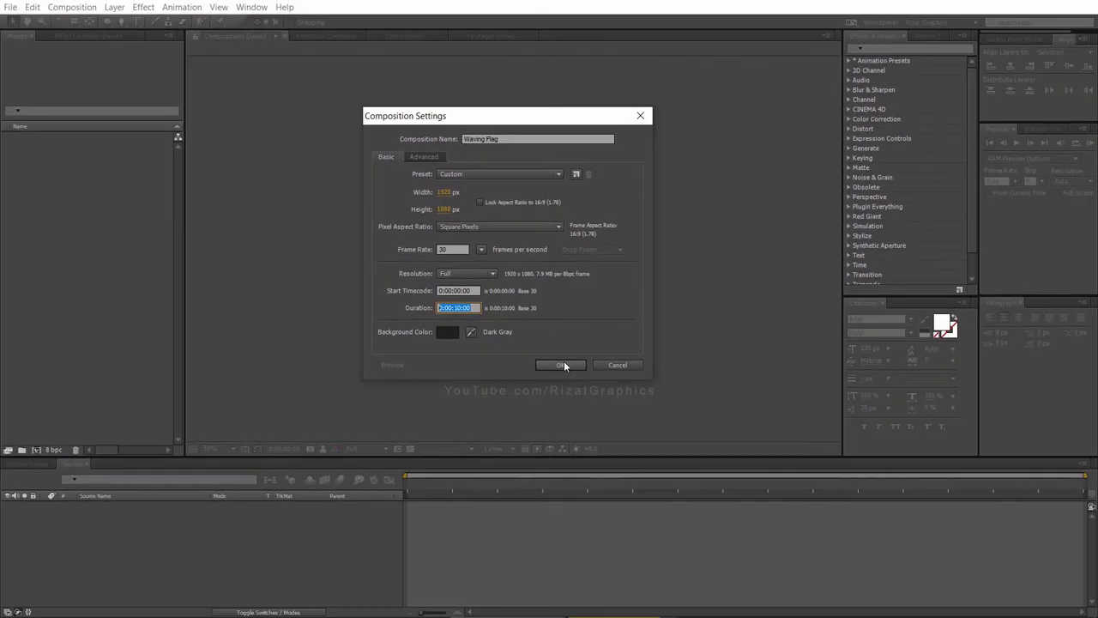
left_click(564, 362)
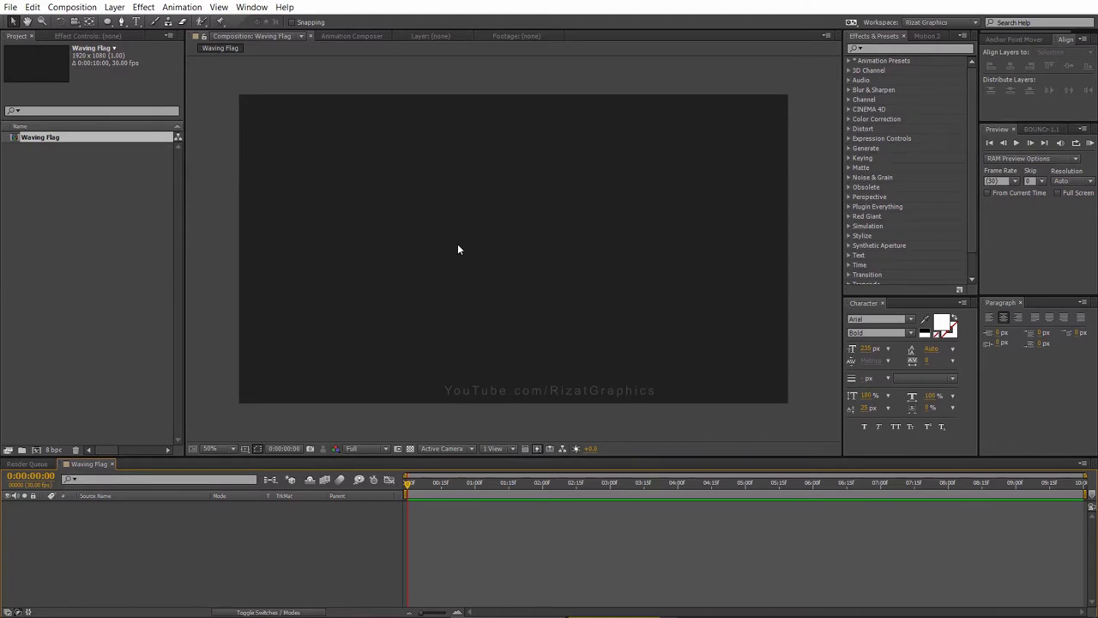
Step: Create a second composition named "Flag Here" at 1500 x 1000 px, 30 fps, with a 10-second duration
left_click(72, 7)
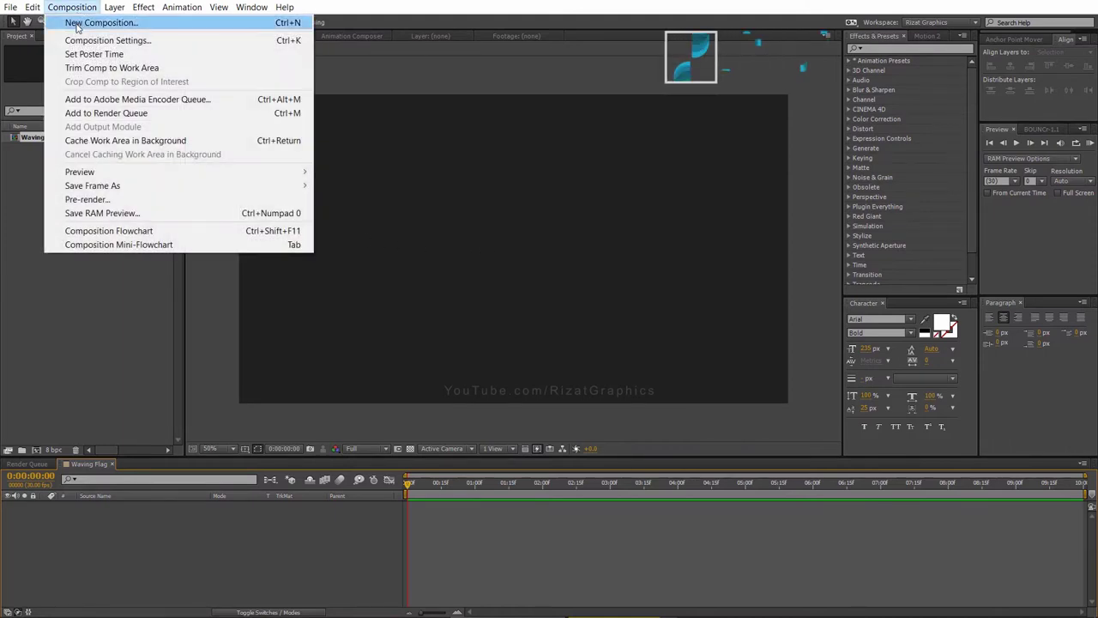
left_click(95, 23)
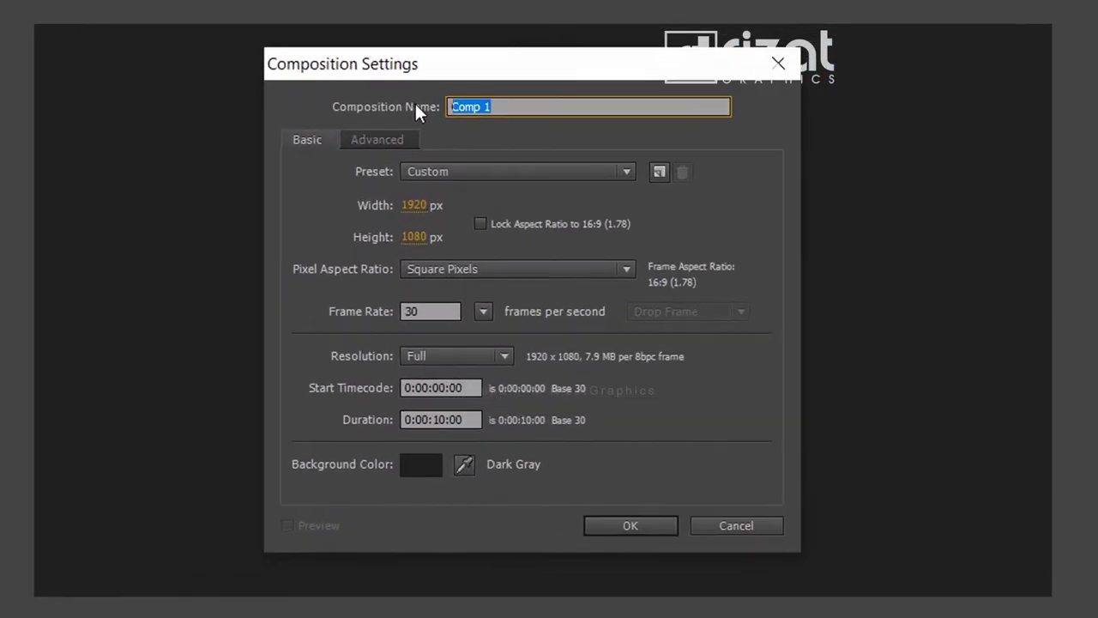
type("Flag Here")
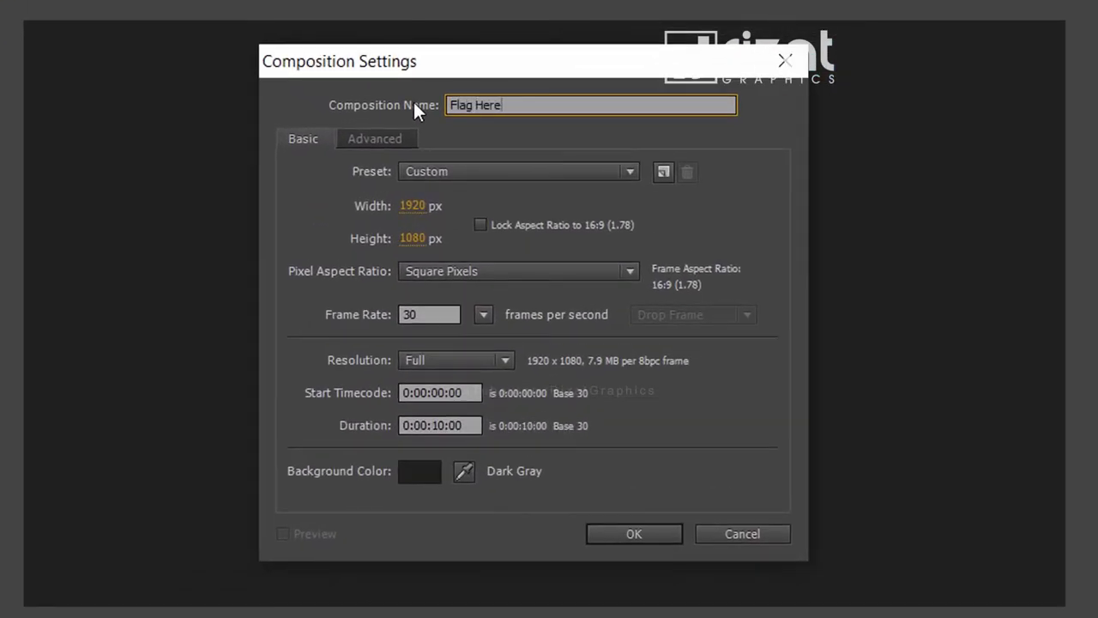
left_click(419, 207)
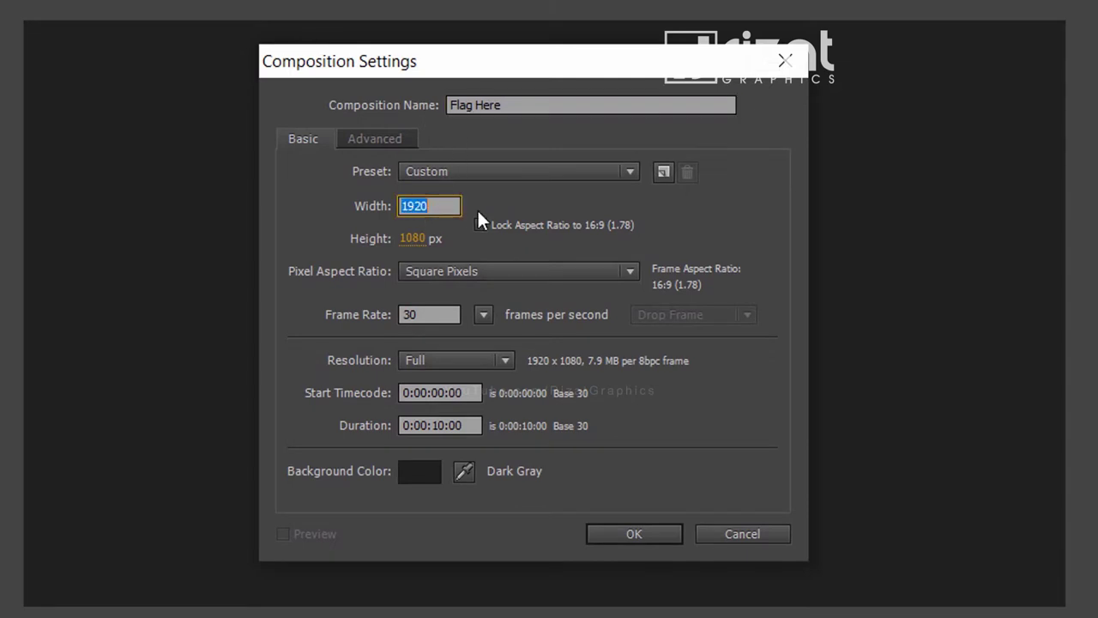
type("1500")
key("Tab")
type("1000")
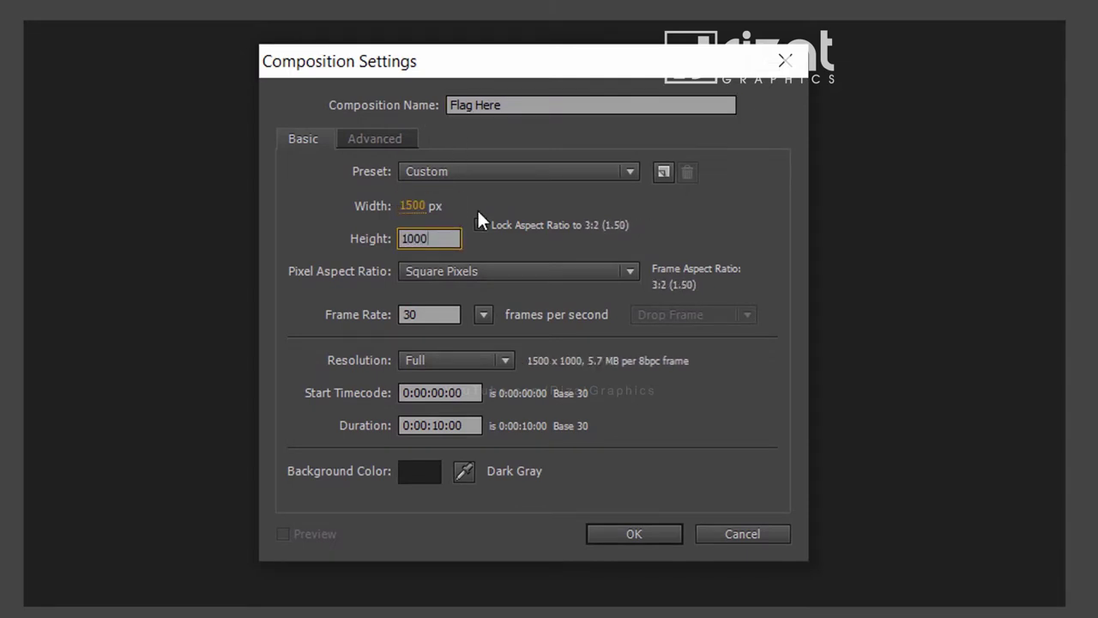
left_click(444, 310)
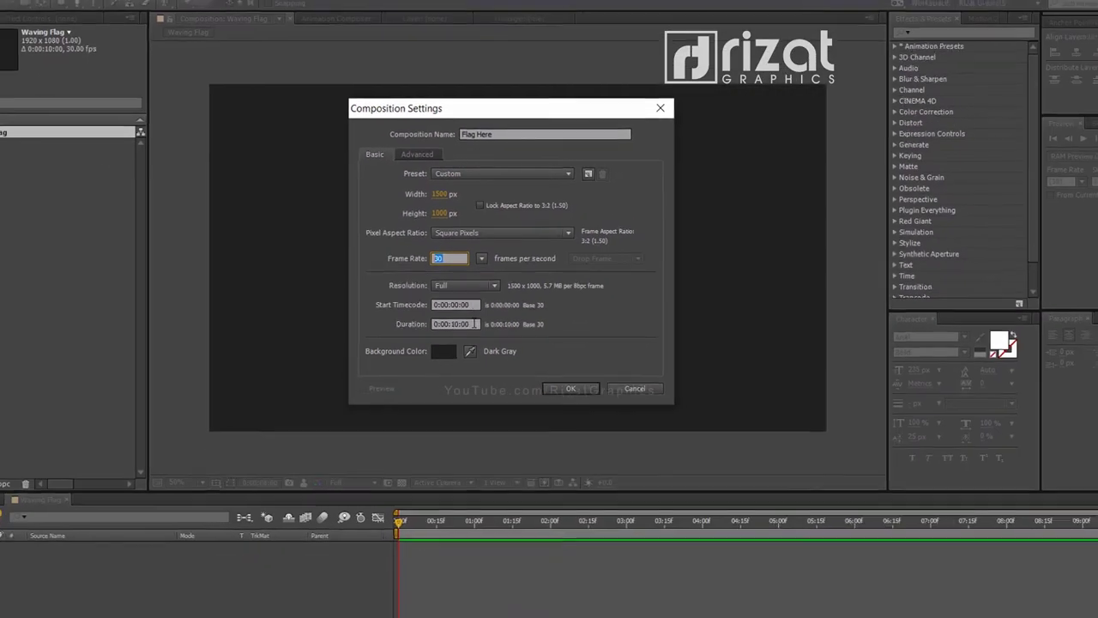
left_click(441, 414)
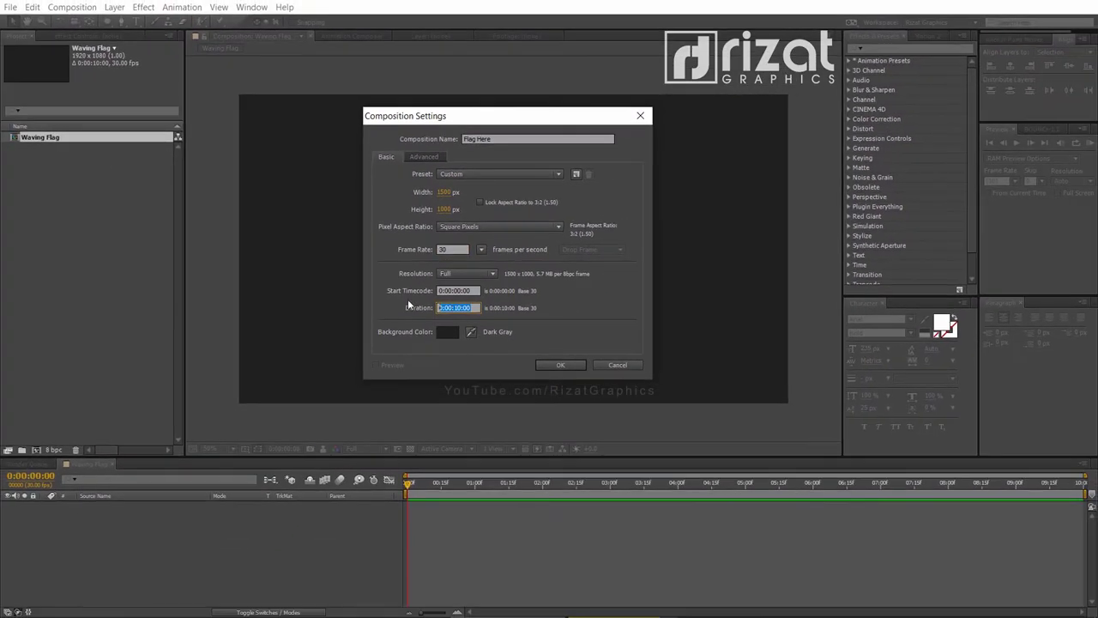
left_click(558, 365)
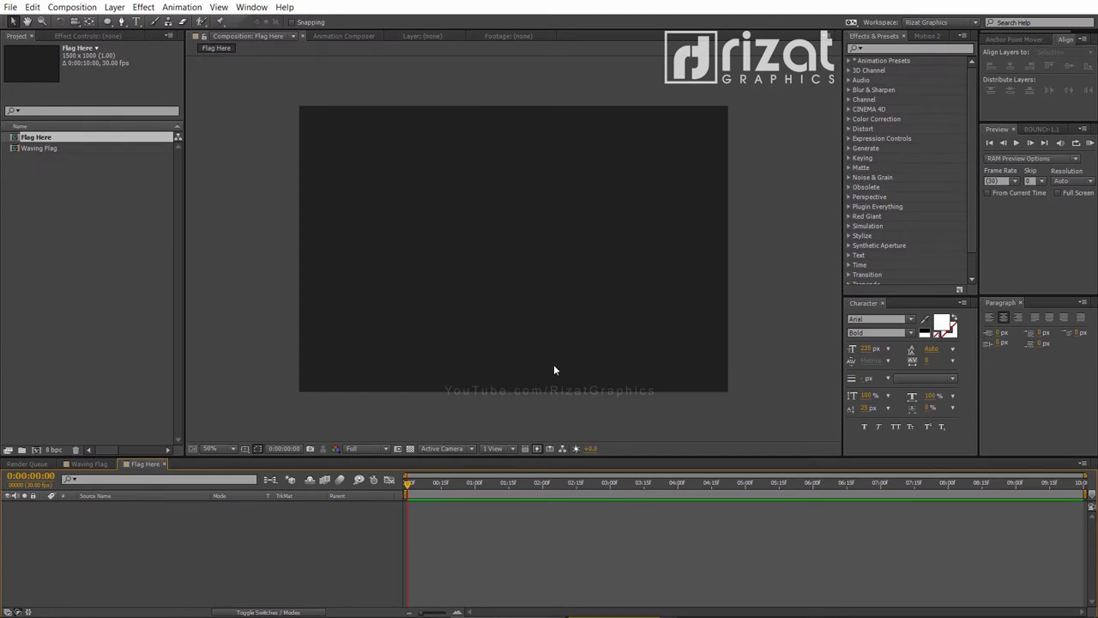
Step: Import the Australia, Canada, Pakistan, Turkey, UK and USA flag images as footage from the Flags folder
left_click(11, 7)
mouse_move(175, 171)
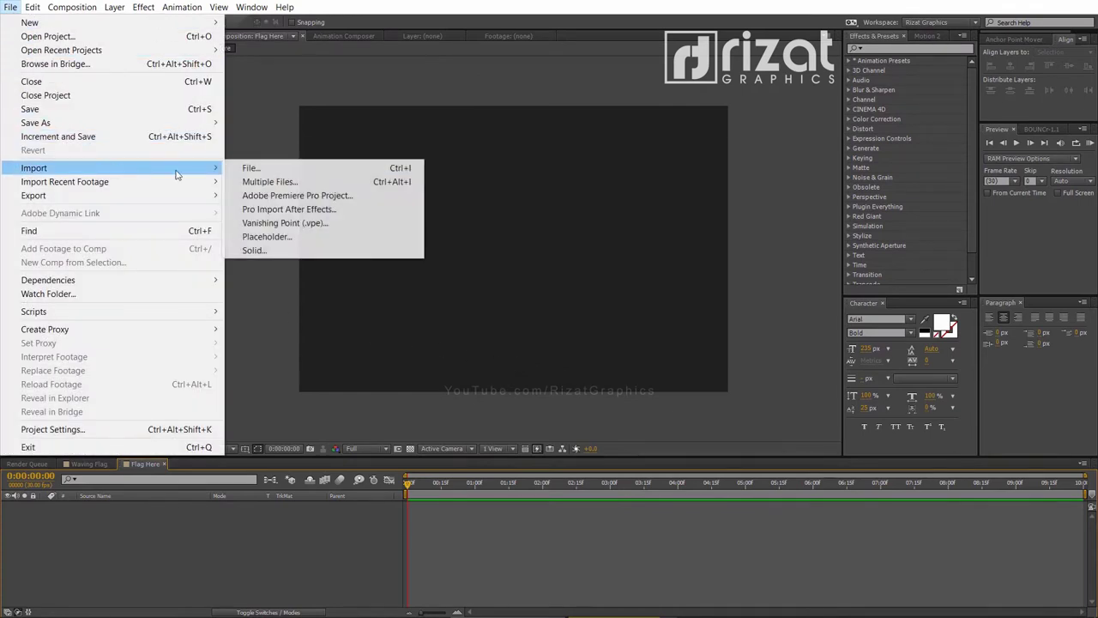
left_click(260, 169)
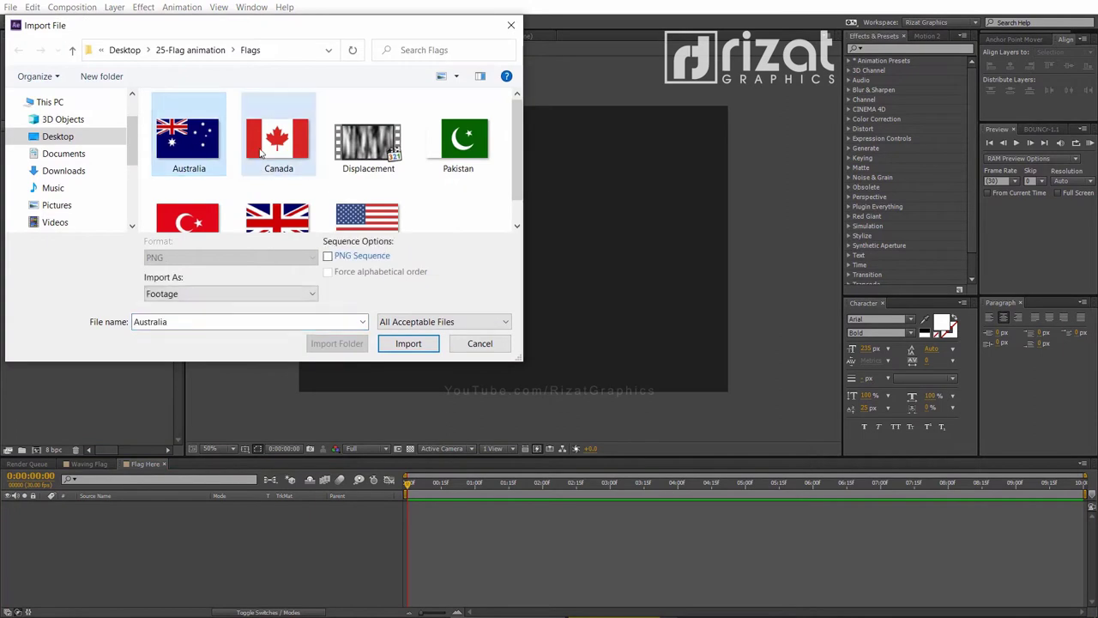
left_click(276, 139, "ctrl")
left_click(277, 216, "ctrl")
left_click(187, 216, "ctrl")
left_click(367, 217, "ctrl")
left_click(459, 139, "ctrl")
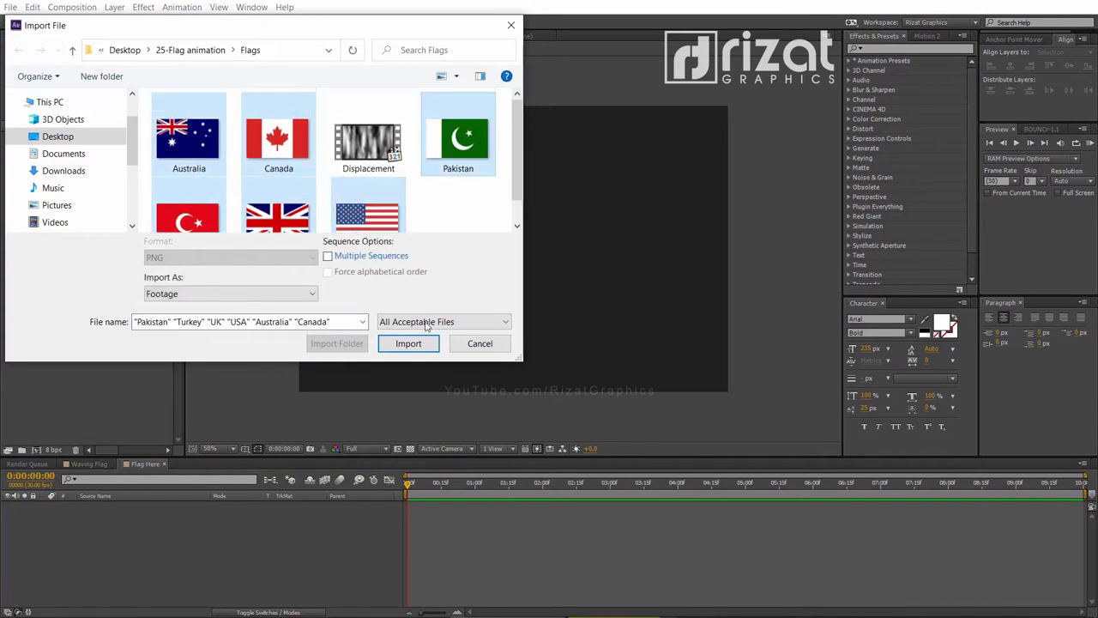
left_click(419, 344)
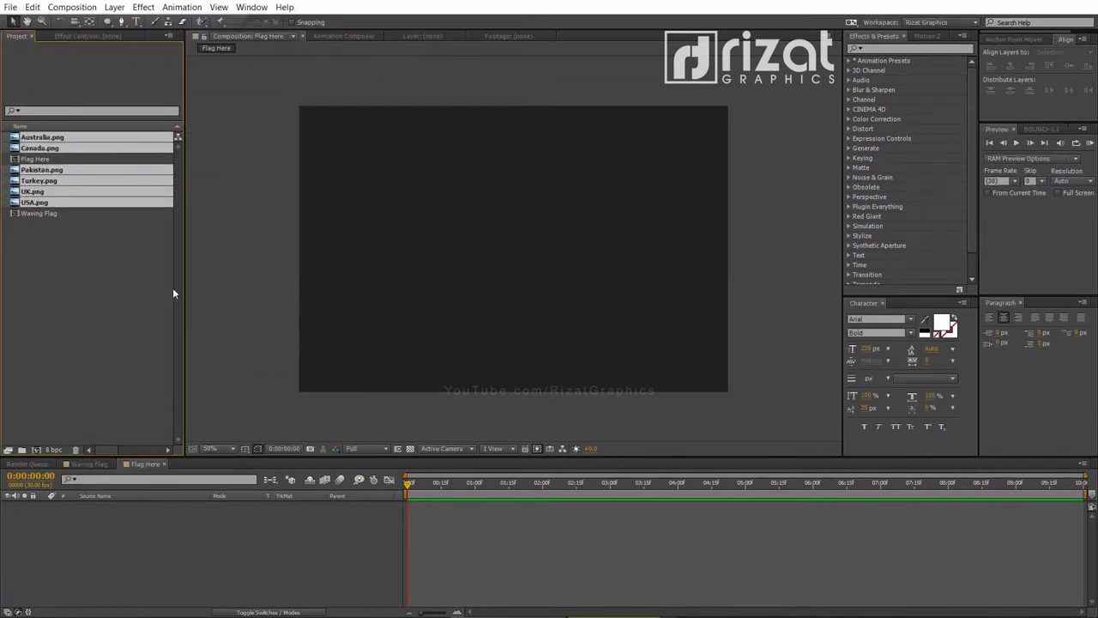
Step: Create an empty project folder named "Flags" with no items selected
left_click(80, 266)
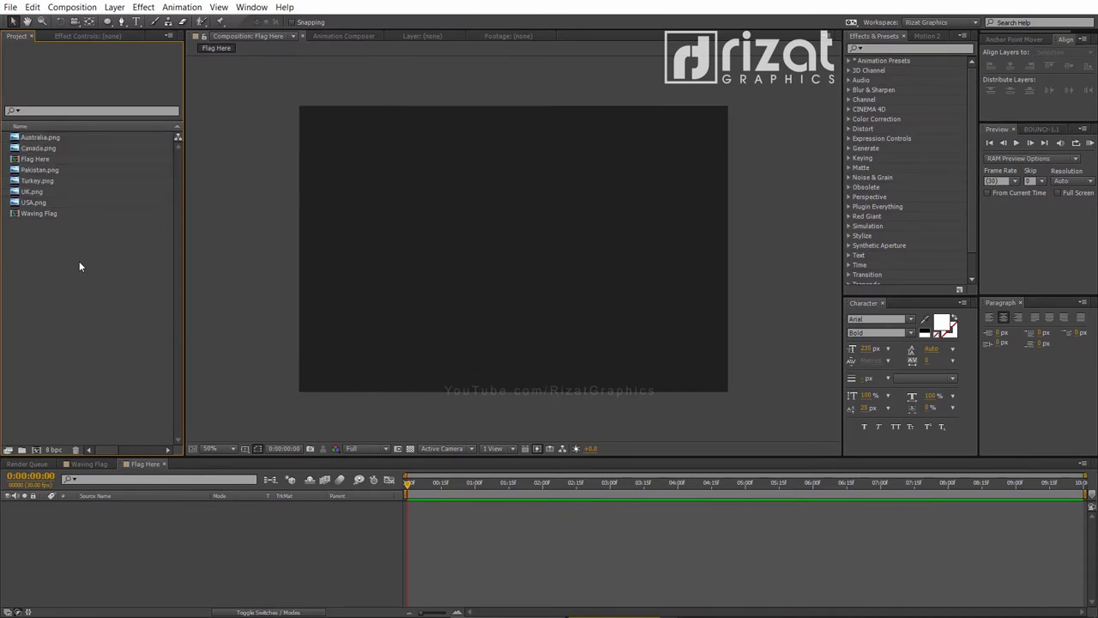
left_click(21, 449)
type("Fl")
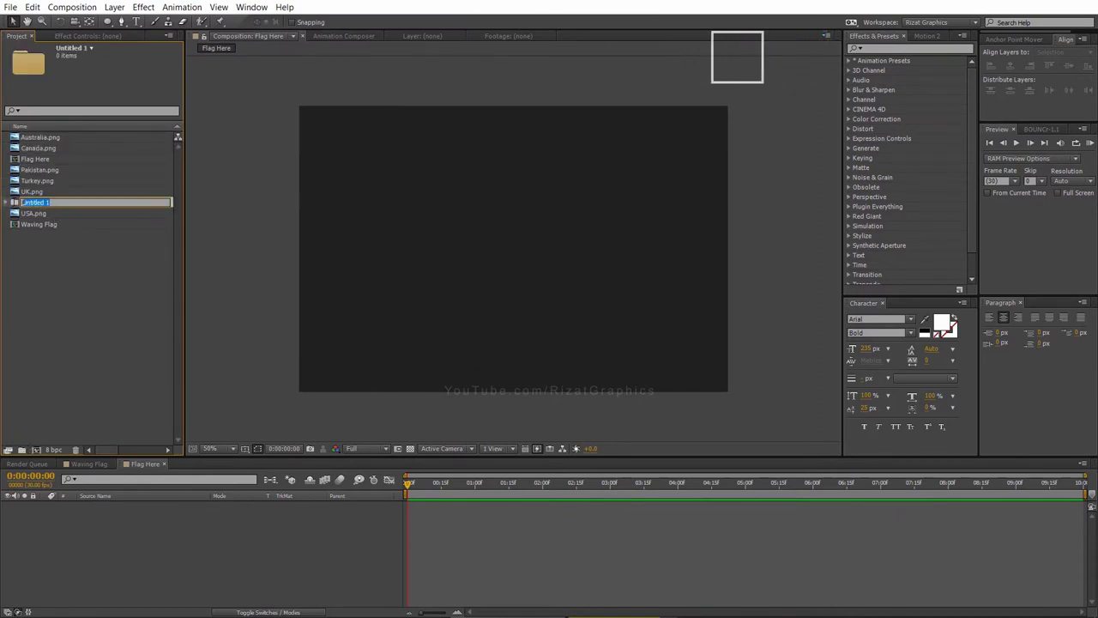
type("ags")
key("Return")
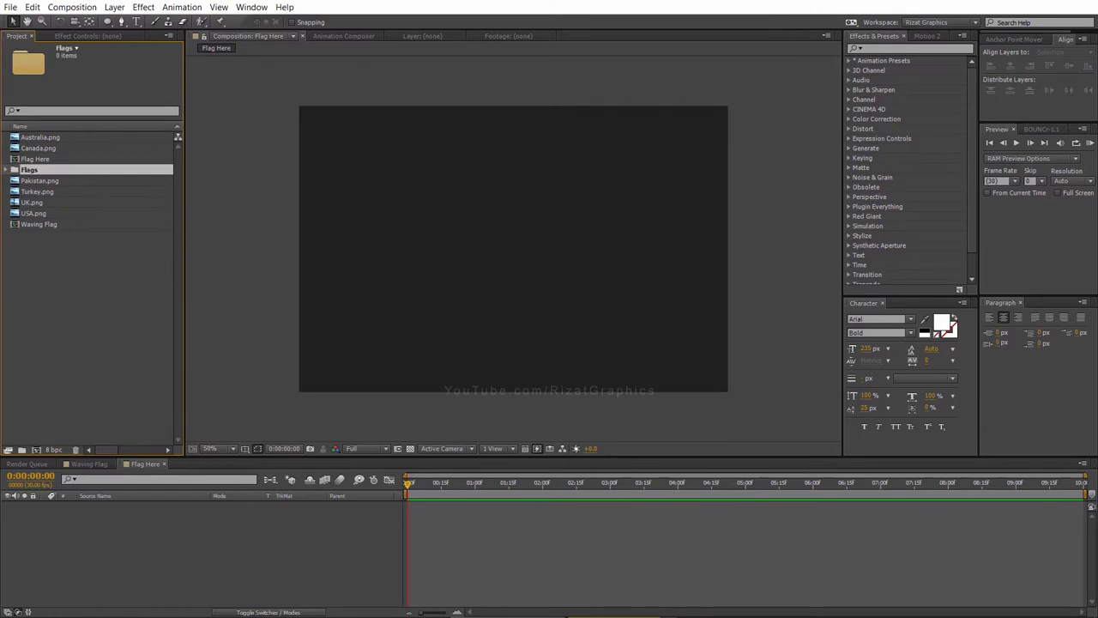
Step: Move all six imported flag PNG images into the project's Flags folder
left_click(31, 214)
left_click(38, 181, "shift")
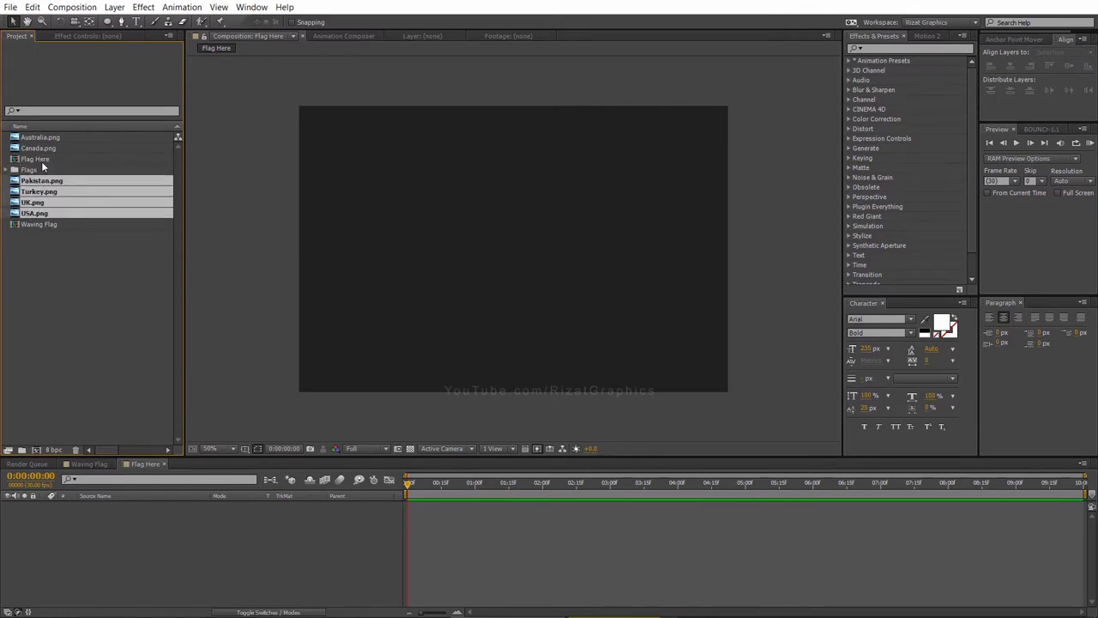
left_click(41, 149, "ctrl")
left_click(43, 138, "ctrl")
left_click_drag(45, 183, 33, 170)
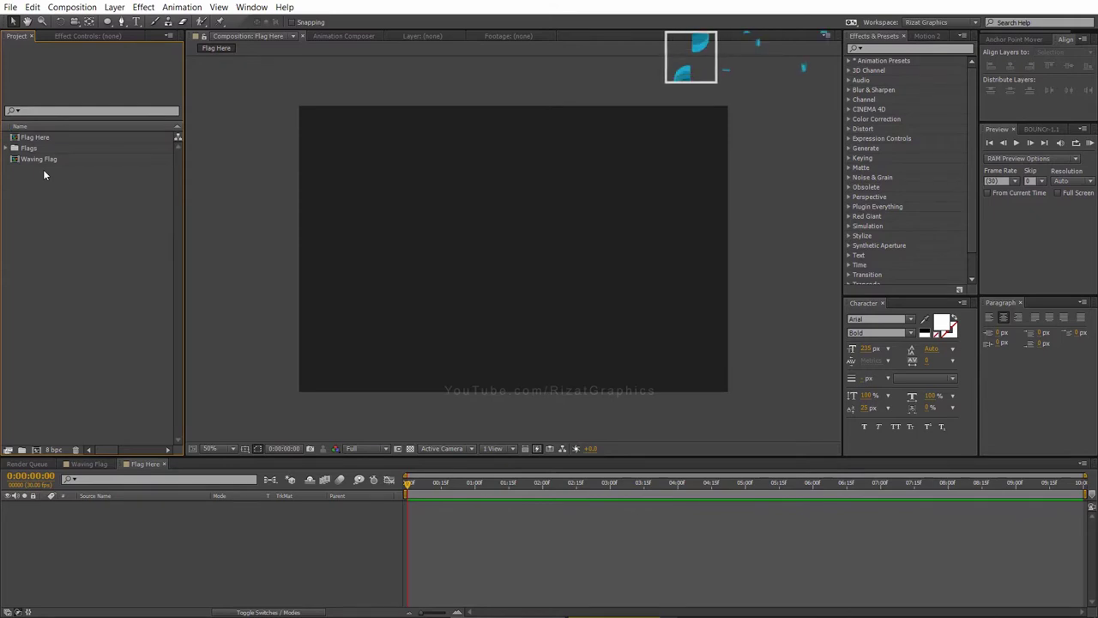
Step: Add Pakistan.png from the Flags folder to the Flag Here composition and shift it against the frame's left edge
left_click(8, 149)
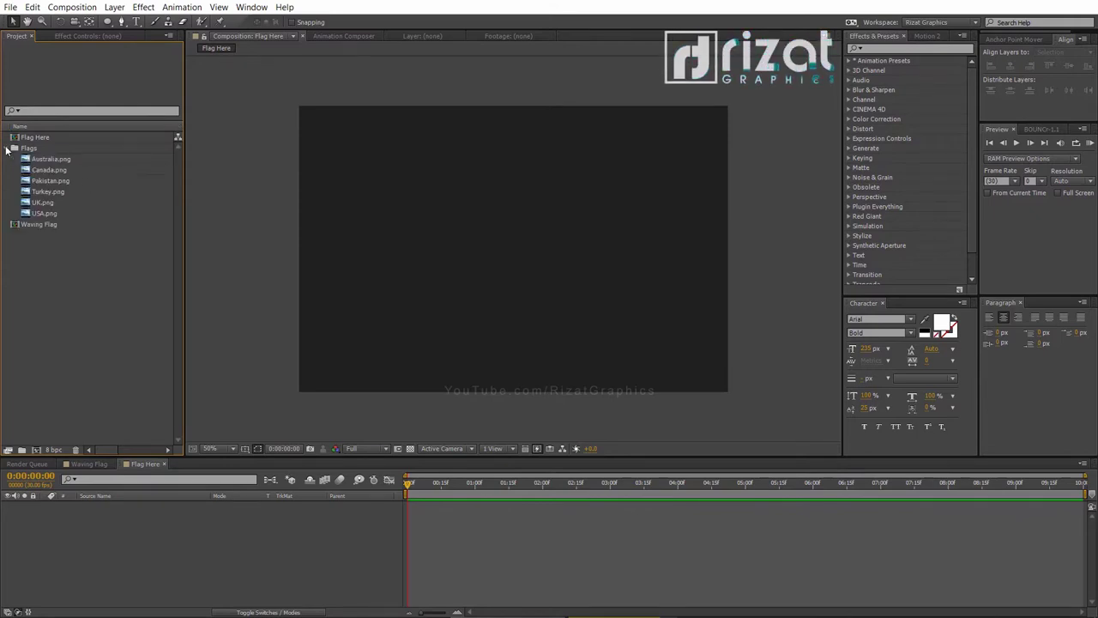
left_click_drag(46, 186, 86, 508)
left_click_drag(438, 302, 408, 300)
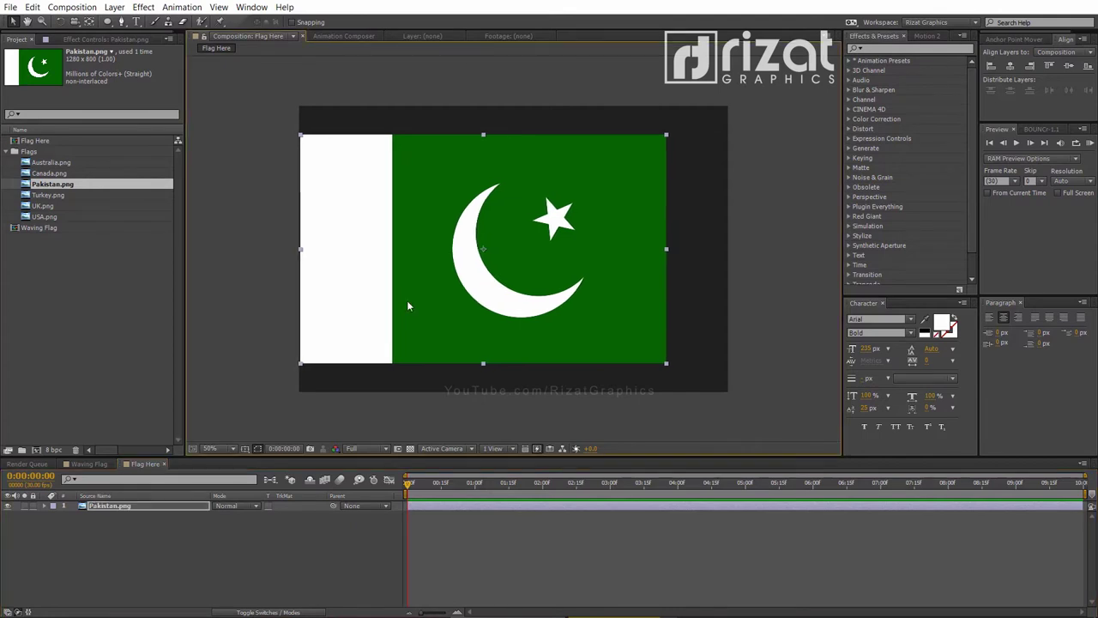
left_click(251, 303)
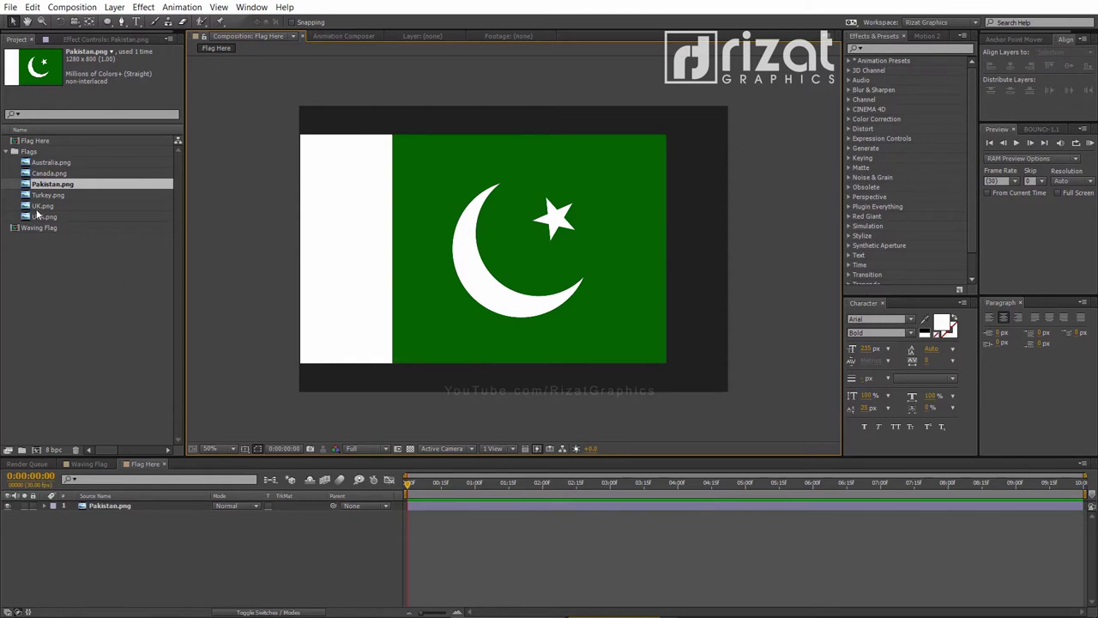
left_click(13, 152)
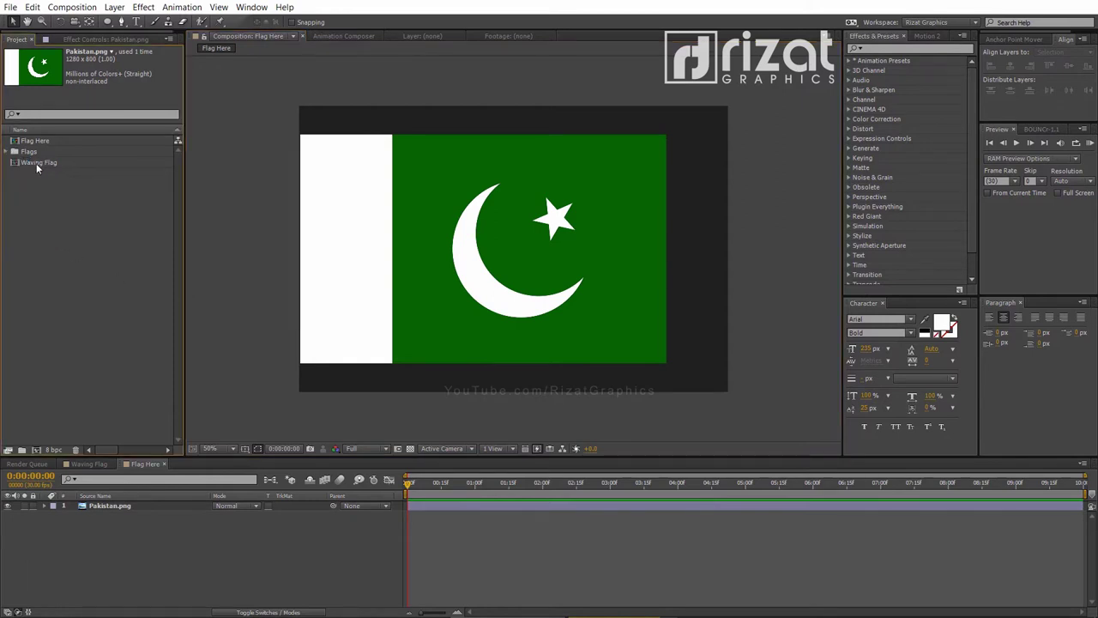
Step: Nest the Flag Here composition as a layer inside Waving Flag and shift it slightly to the right
left_click(36, 163)
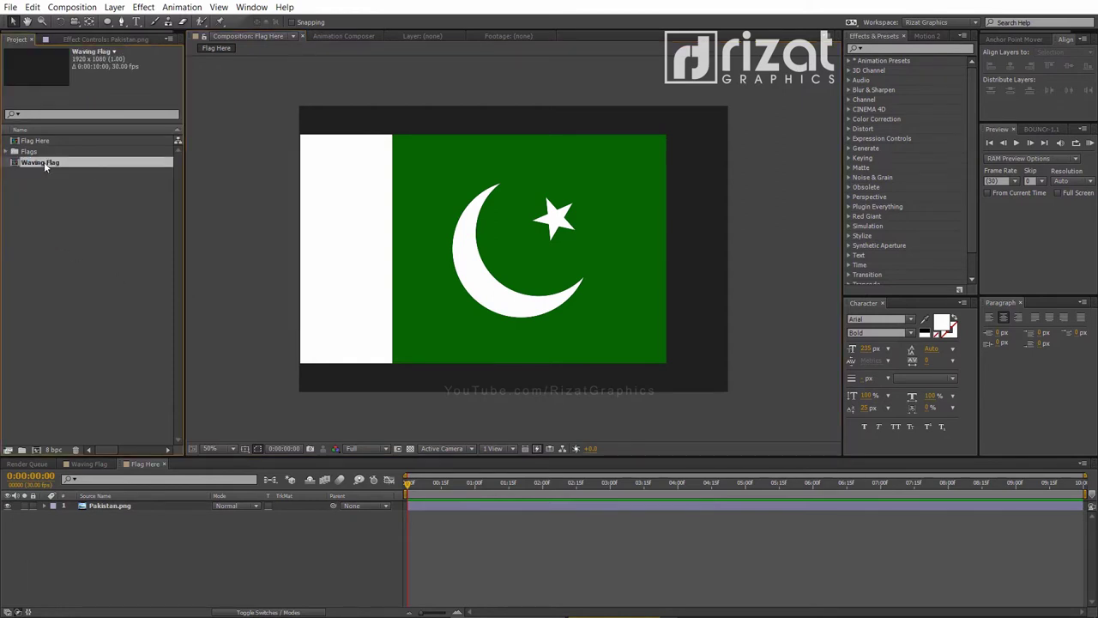
double_click(44, 161)
left_click(43, 137)
left_click_drag(48, 137, 79, 513)
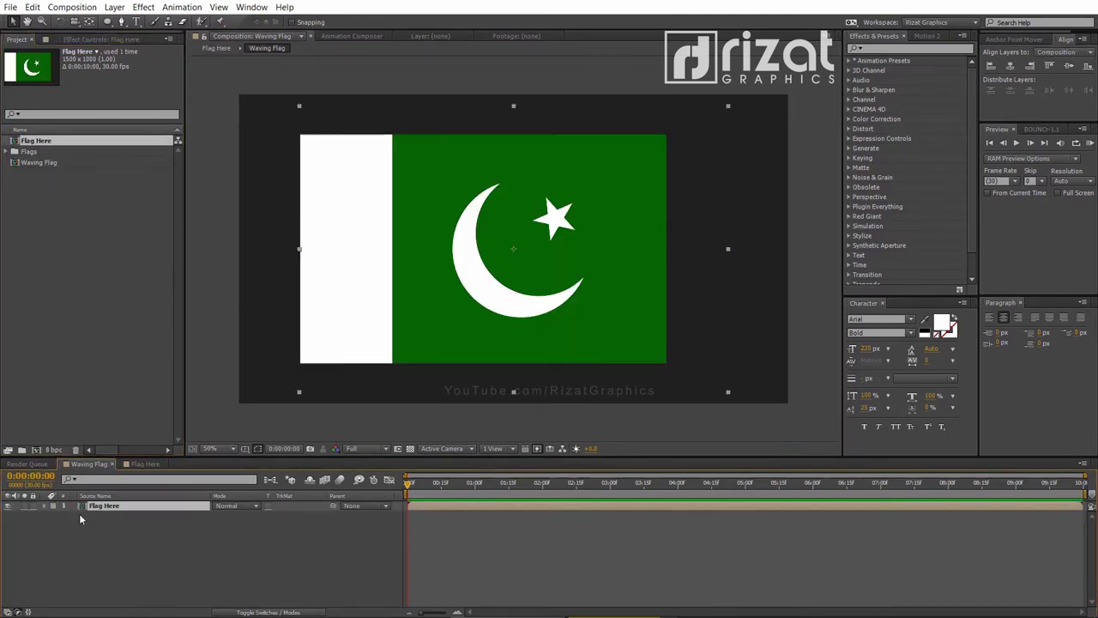
left_click_drag(457, 316, 481, 314)
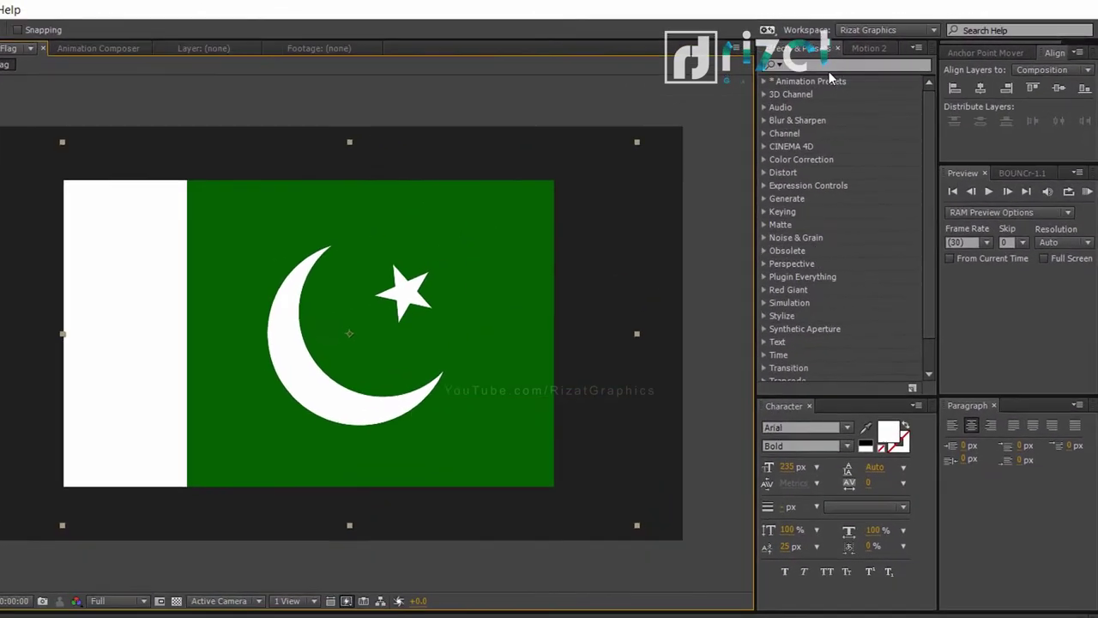
Step: Find the Wave Warp effect by searching for "wave" and apply it to the Flag Here layer
left_click(896, 49)
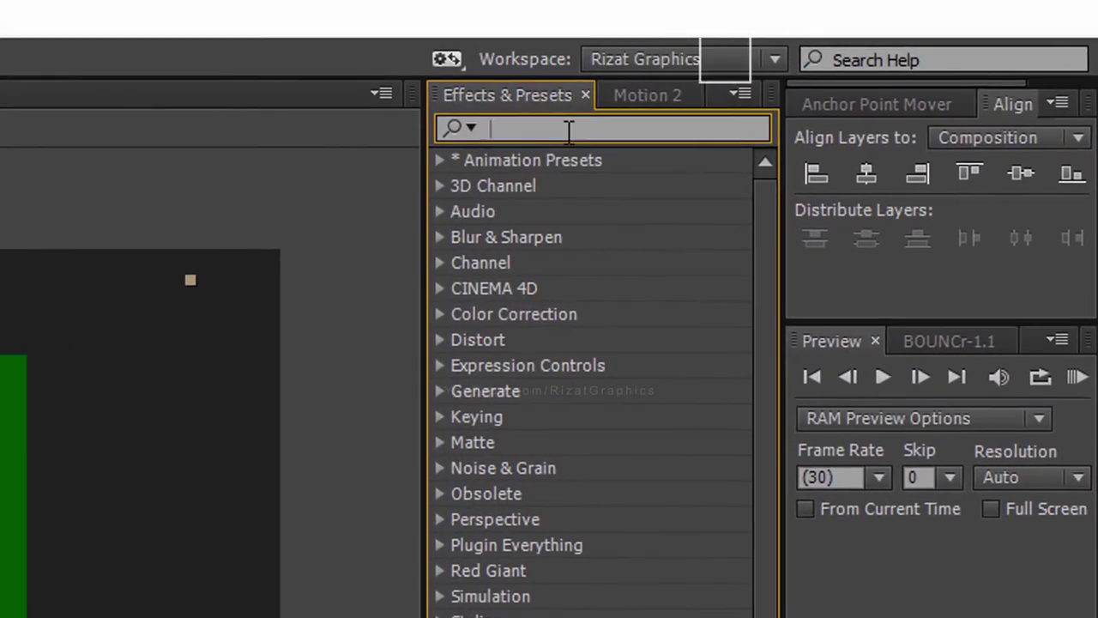
type("wave")
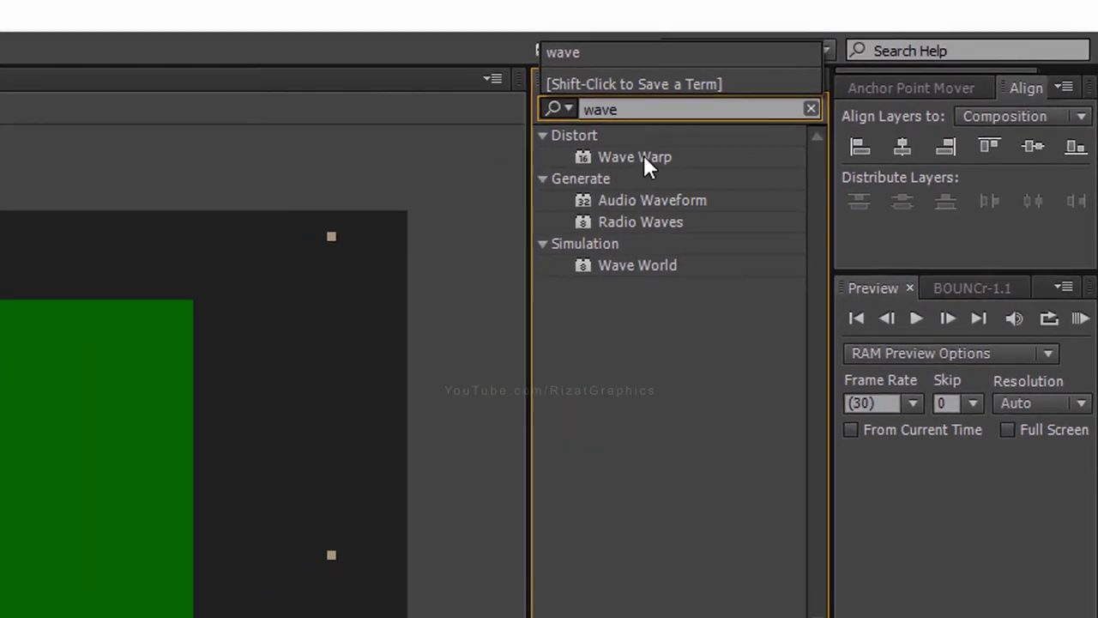
left_click_drag(549, 185, 519, 290)
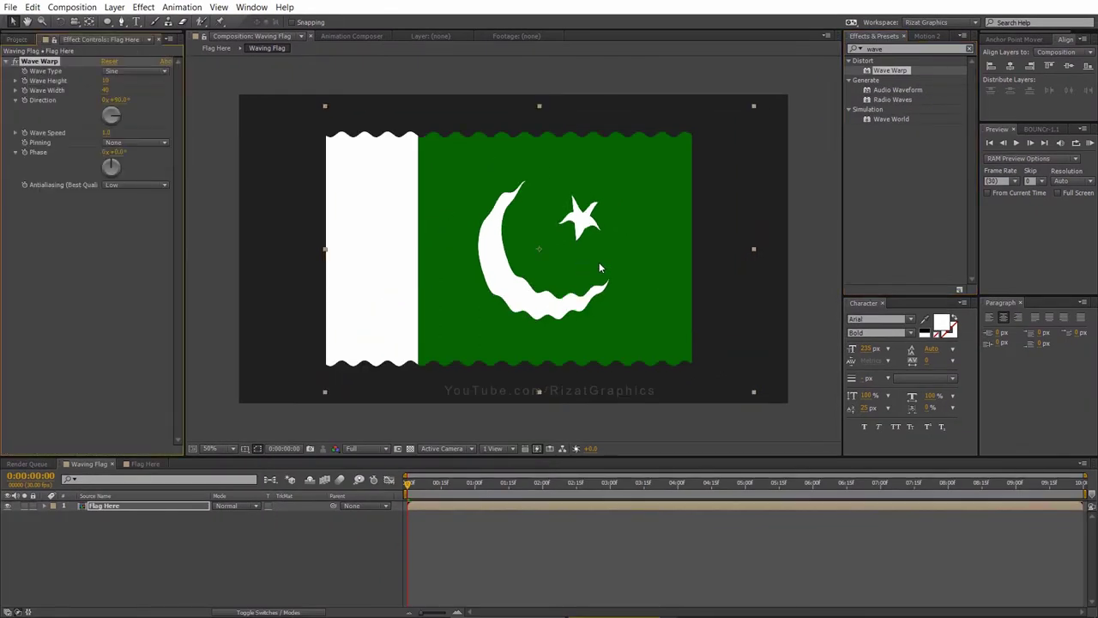
Step: Set the Wave Warp effect's wave height to 12 and its wave width to 120
left_click(105, 80)
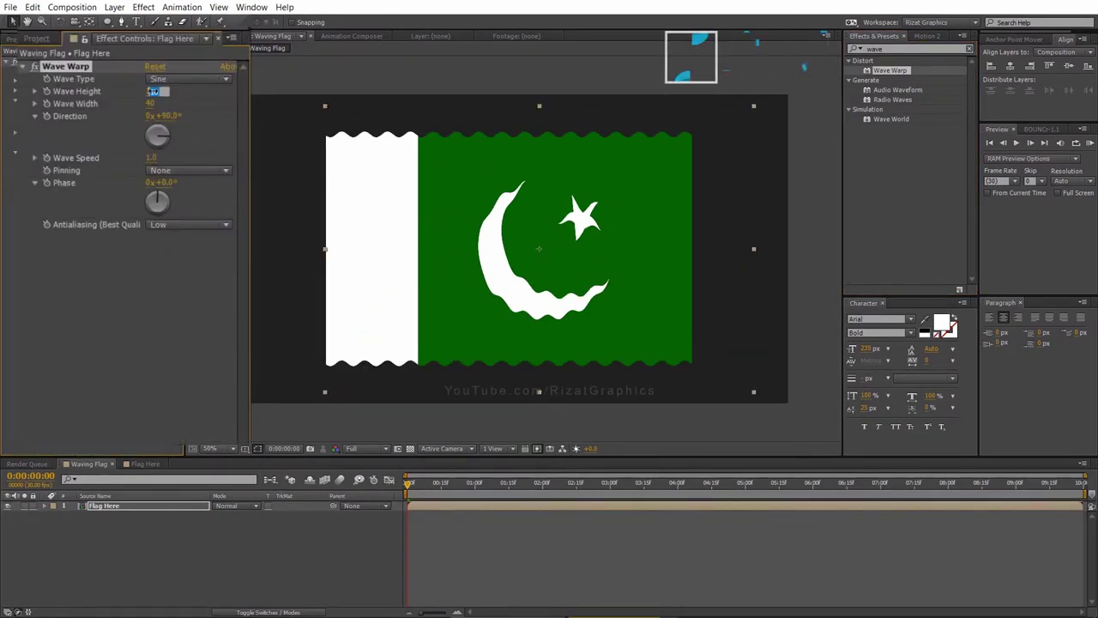
type("12")
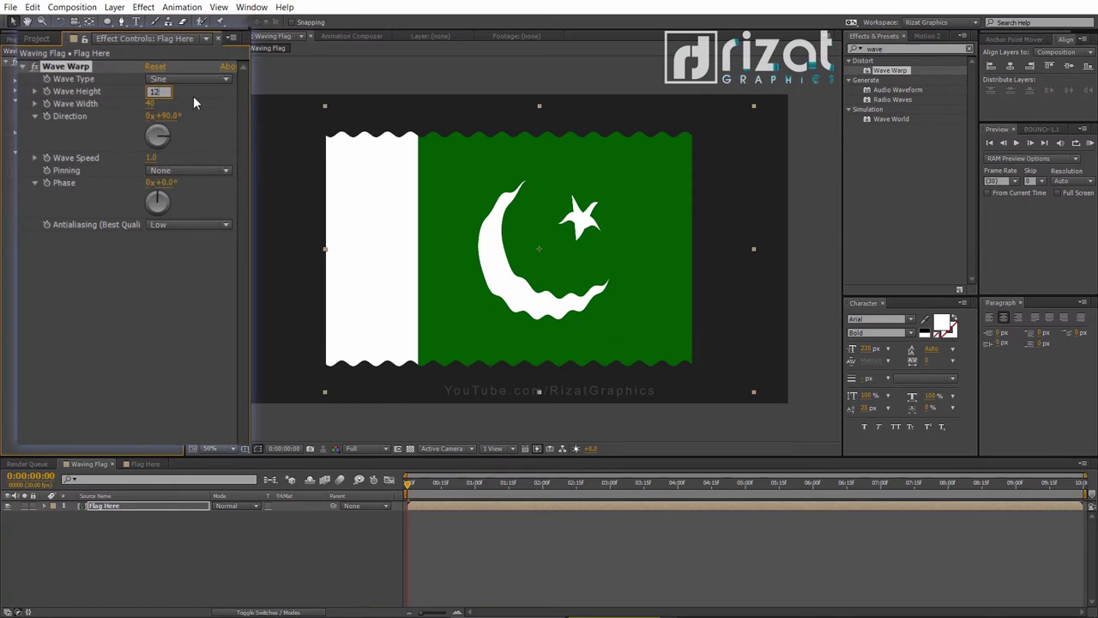
left_click(193, 96)
left_click_drag(150, 103, 159, 106)
left_click(156, 105)
type("120")
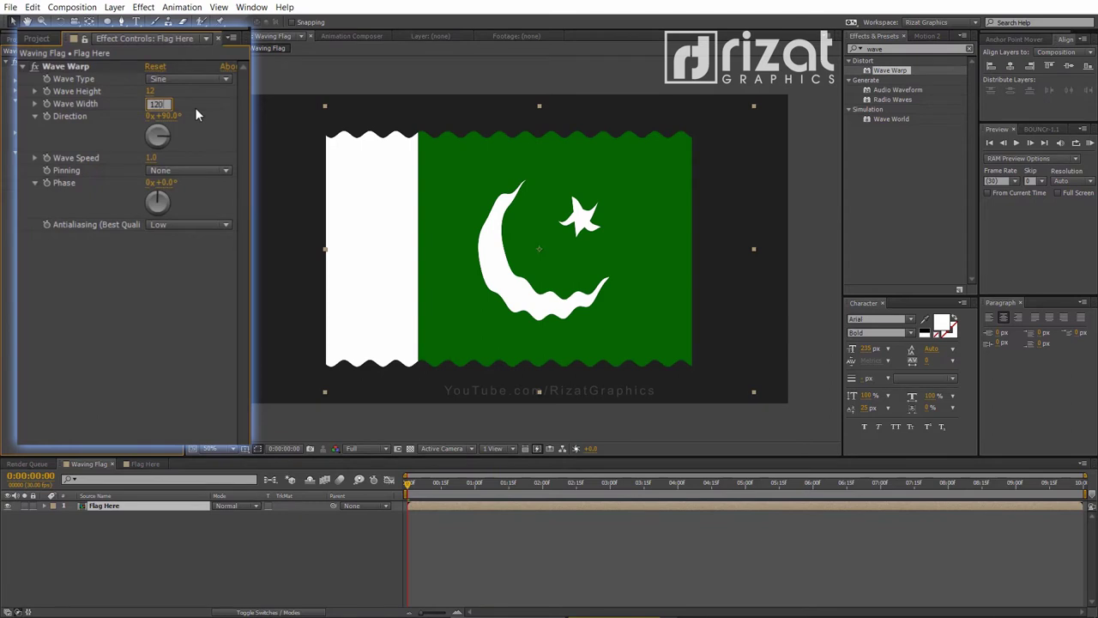
Step: Set the Wave Warp direction to 120° and pin the effect to the Left Edge
key("Tab")
key("Tab")
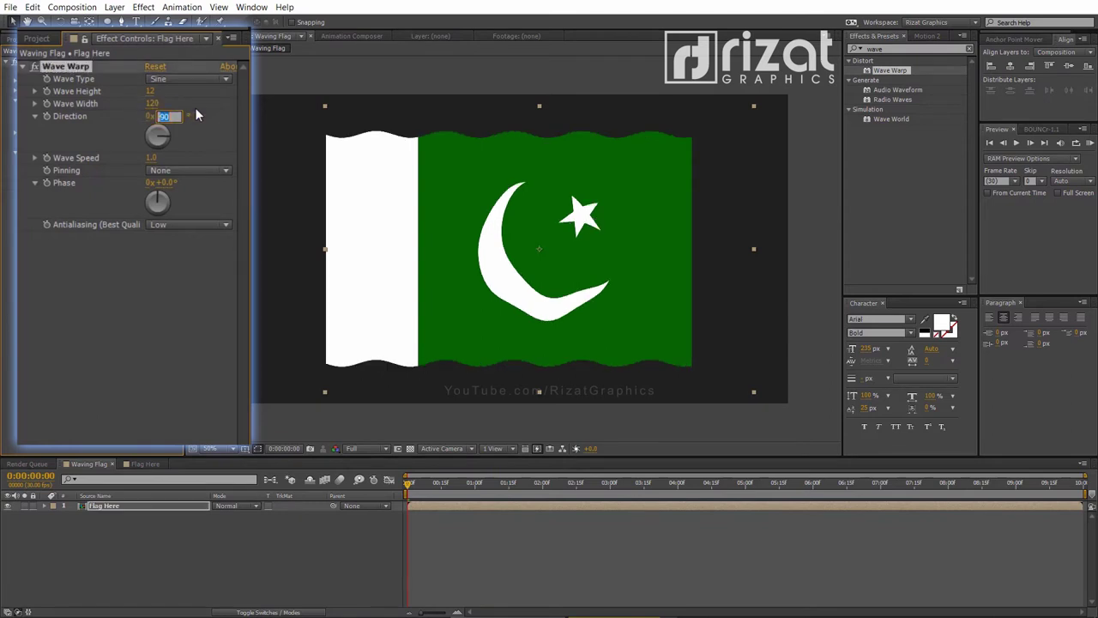
type("120")
key("Return")
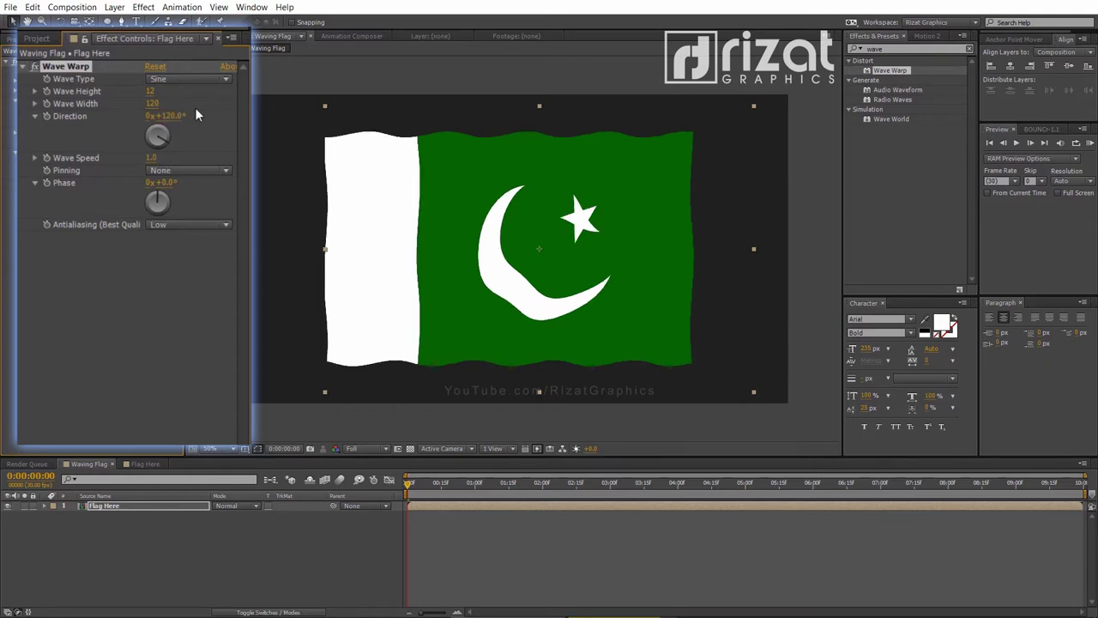
left_click(184, 171)
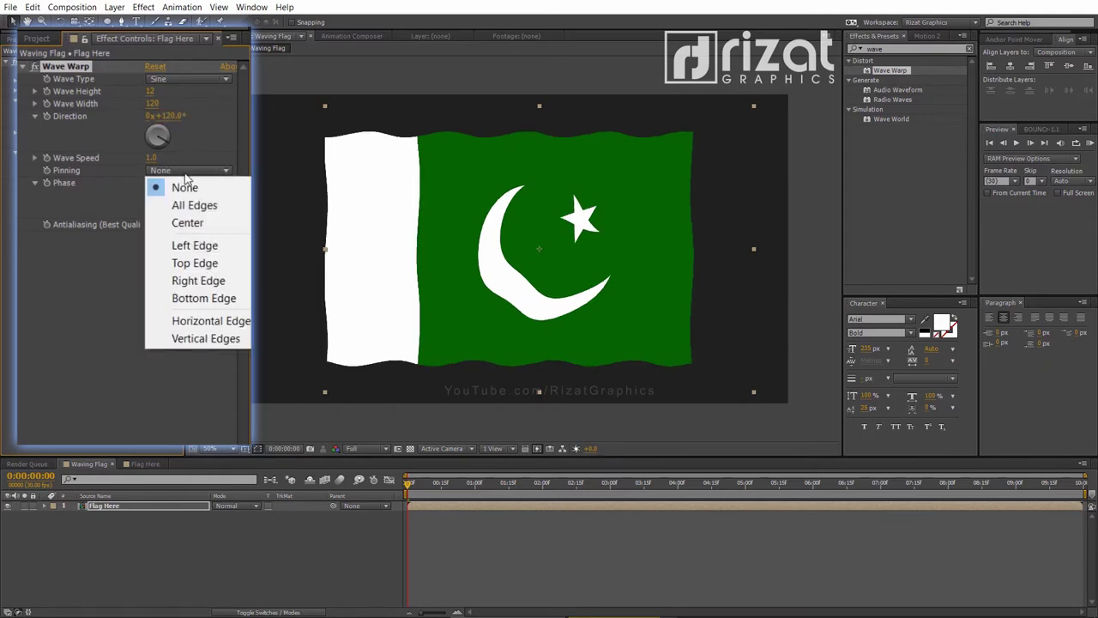
left_click(193, 246)
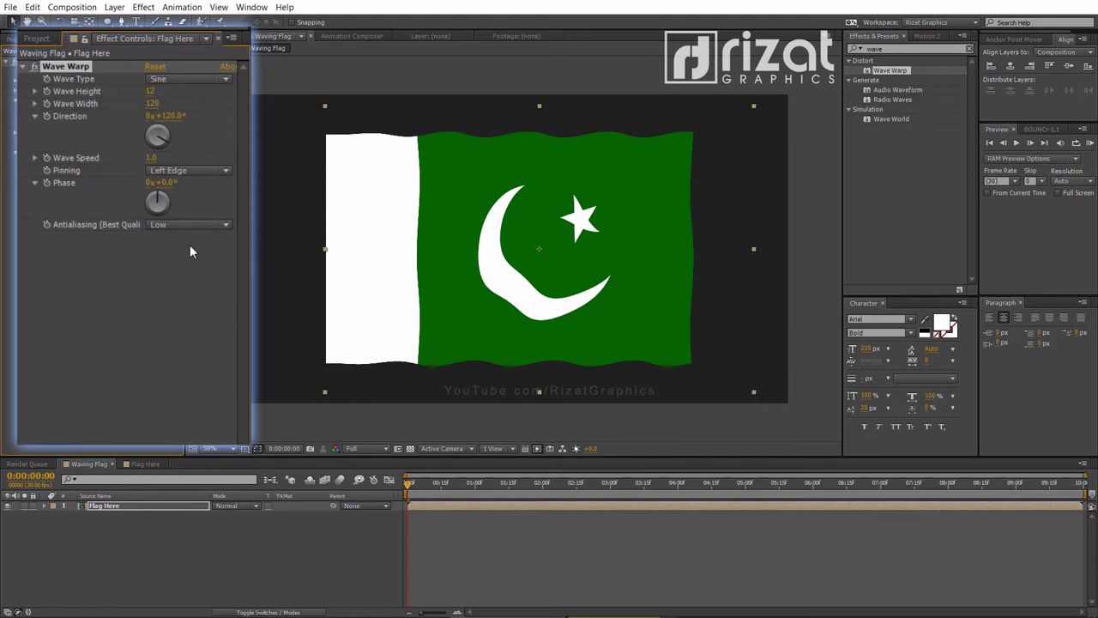
left_click(190, 247)
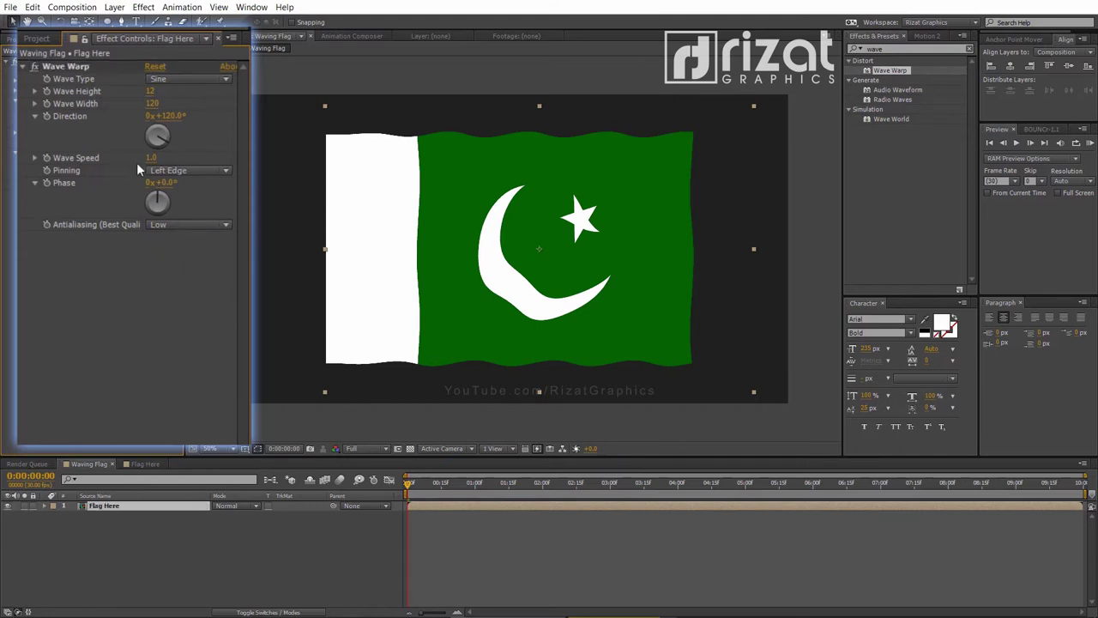
Step: Duplicate the Wave Warp effect and give the copy a wave width of 240 and a direction of 45°
left_click(84, 70)
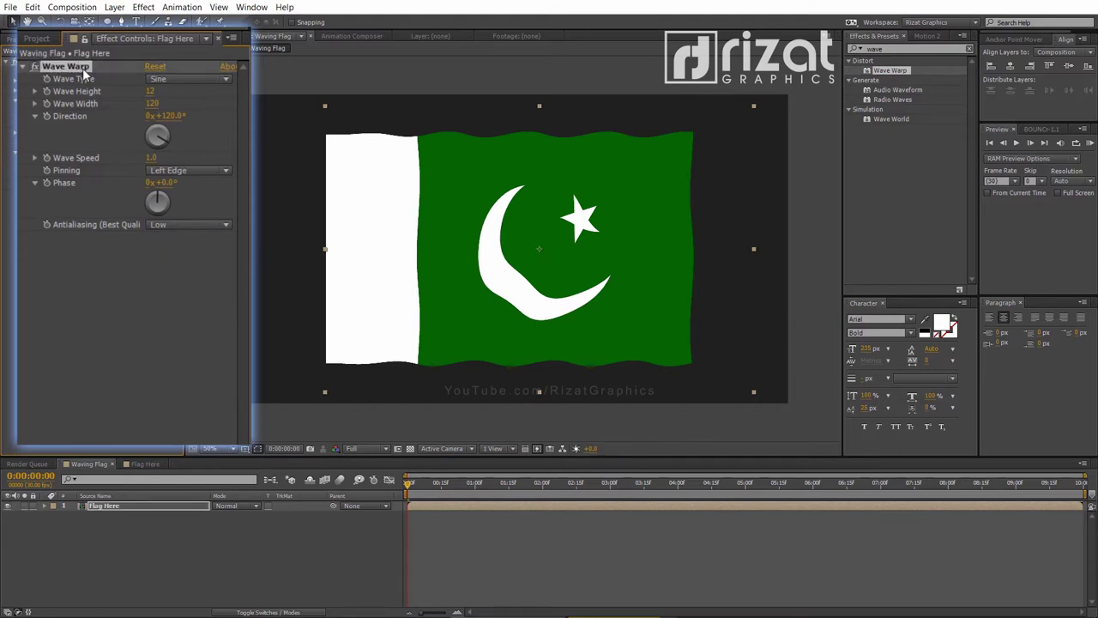
key("ctrl+d")
left_click(154, 276)
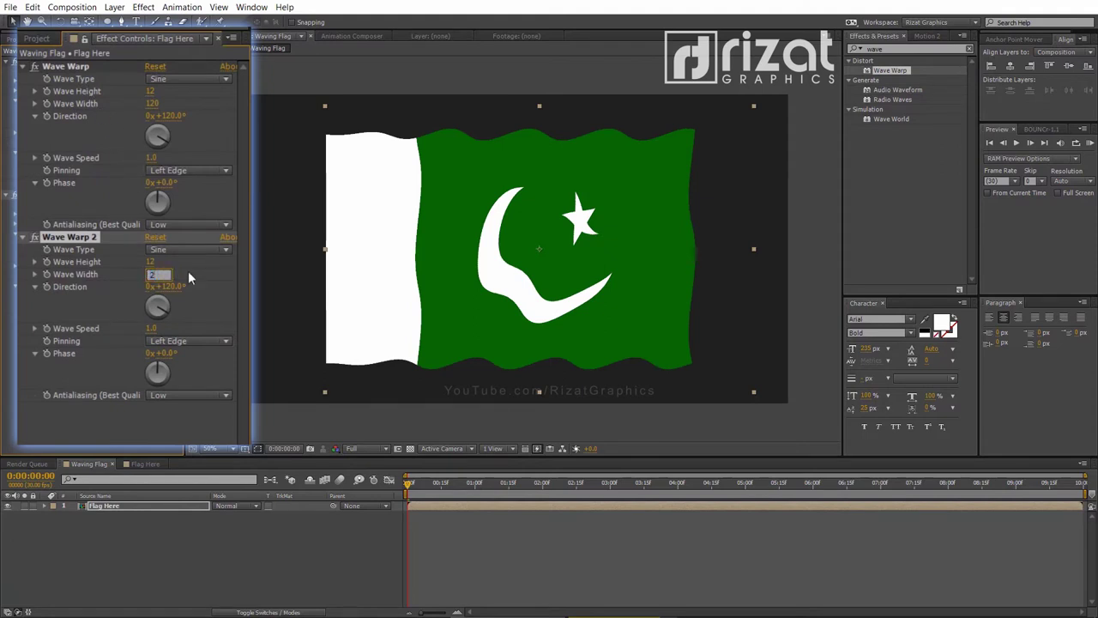
type("240")
key("Tab")
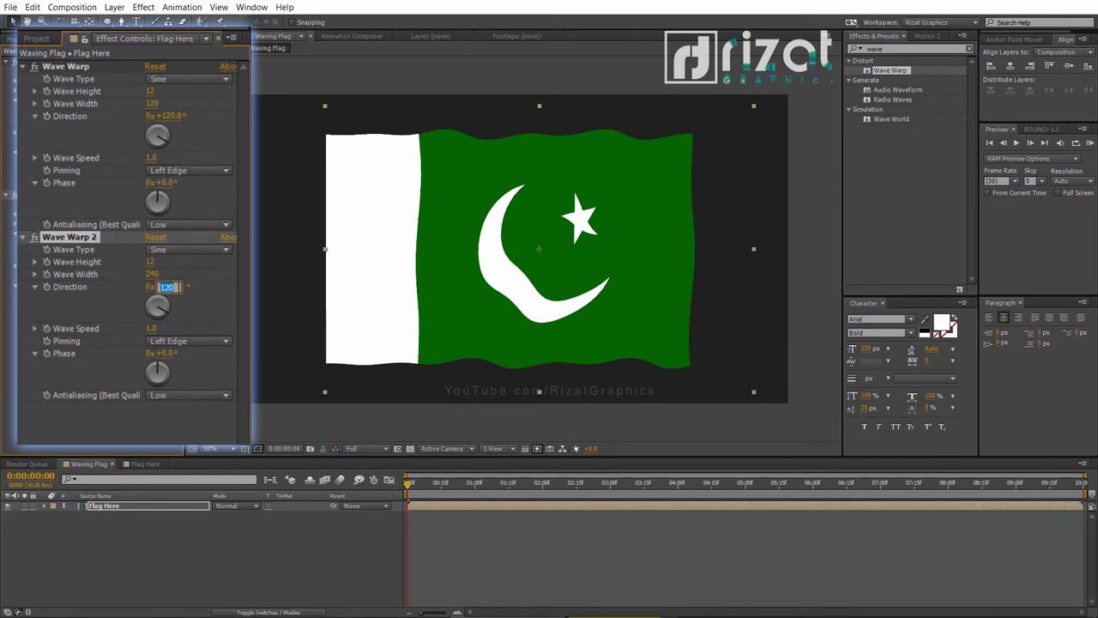
type("45")
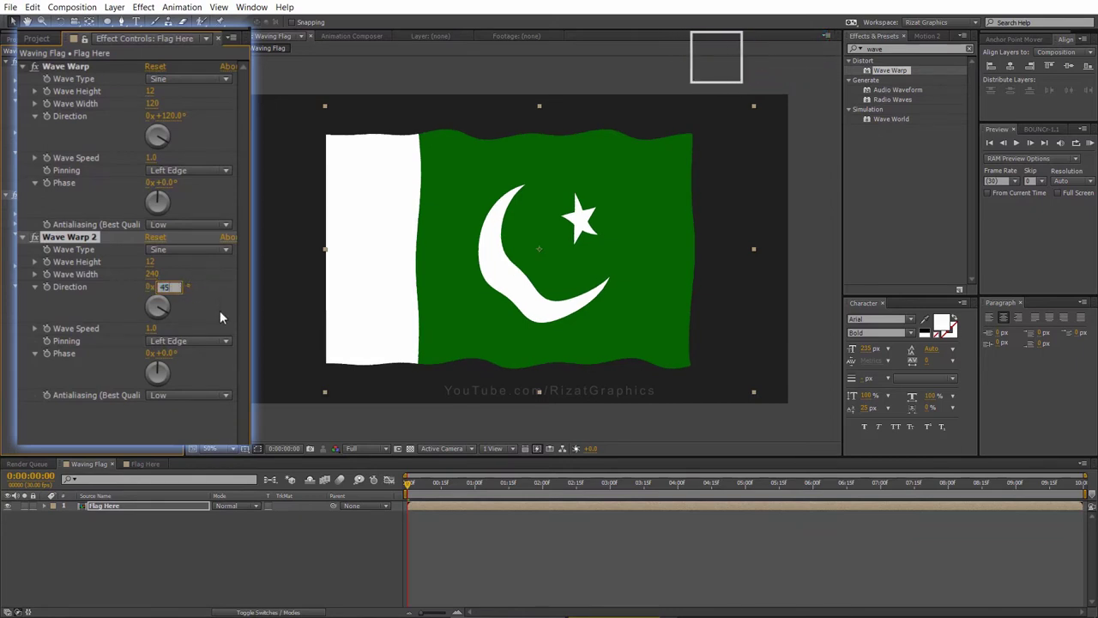
left_click(220, 311)
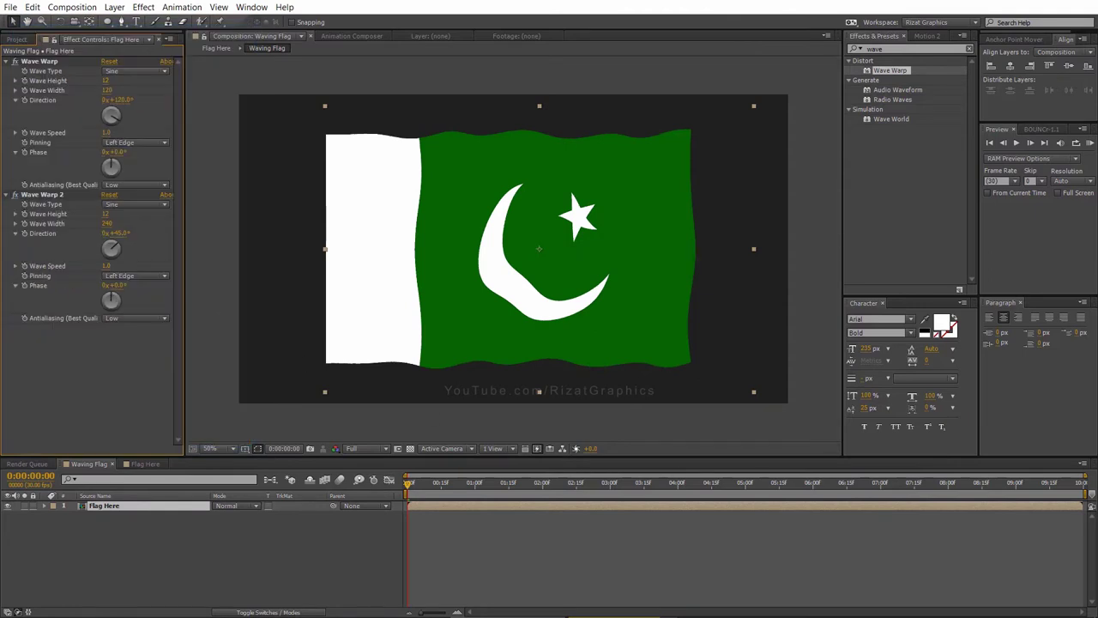
Step: Run a RAM preview of the waving flag and clear the effects search
left_click(1090, 144)
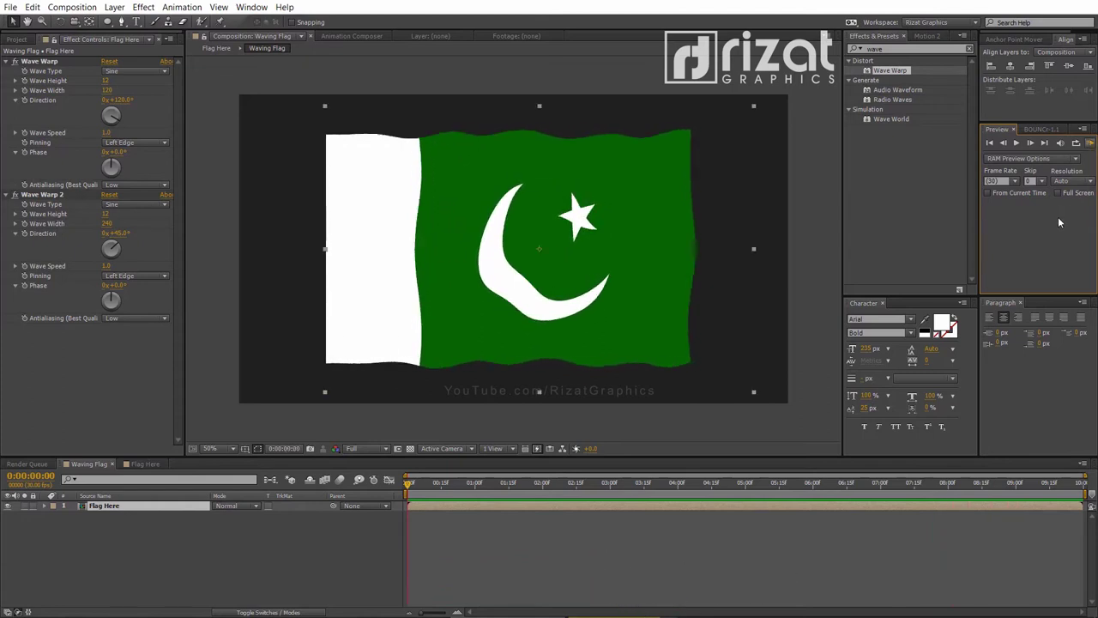
left_click(970, 49)
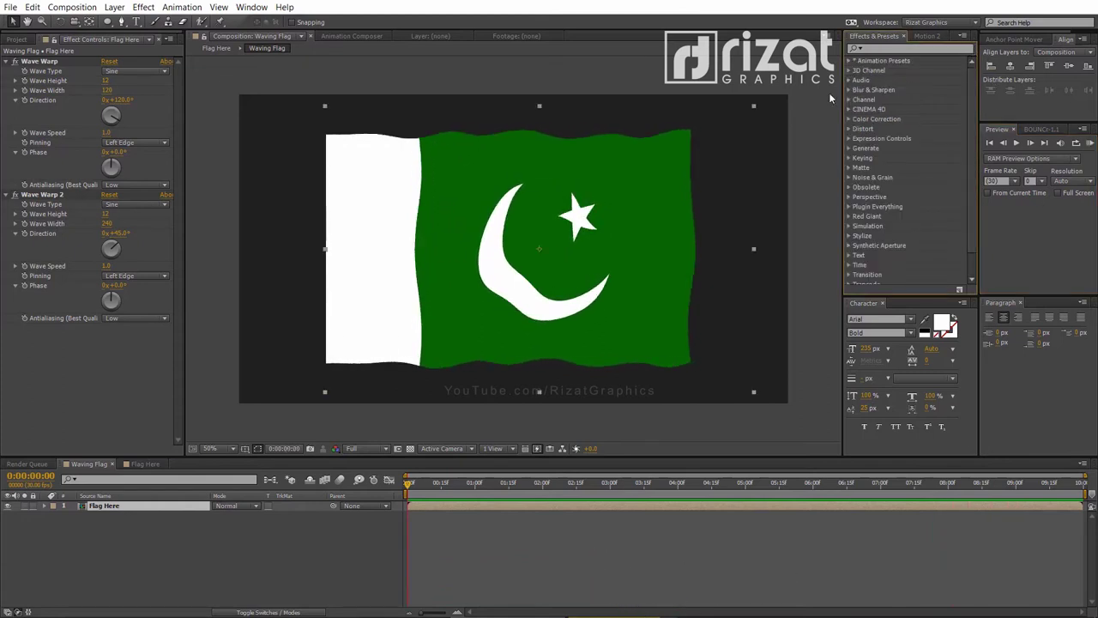
left_click(8, 61)
left_click(8, 71)
Step: Return to the project items and start a new composition named Flag Animation
left_click(17, 39)
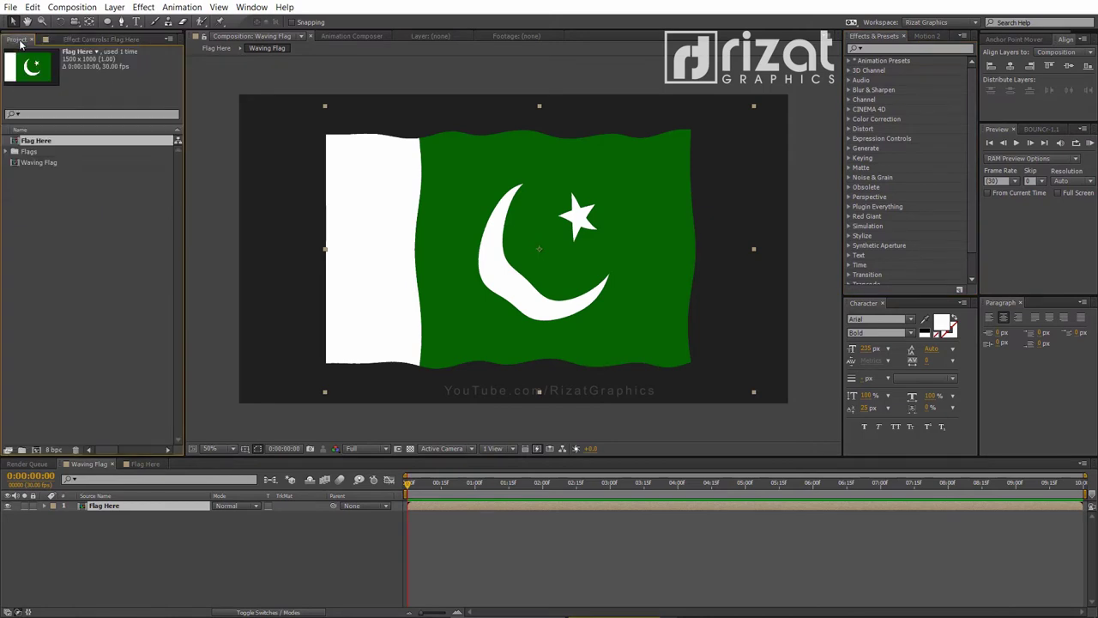
left_click(35, 291)
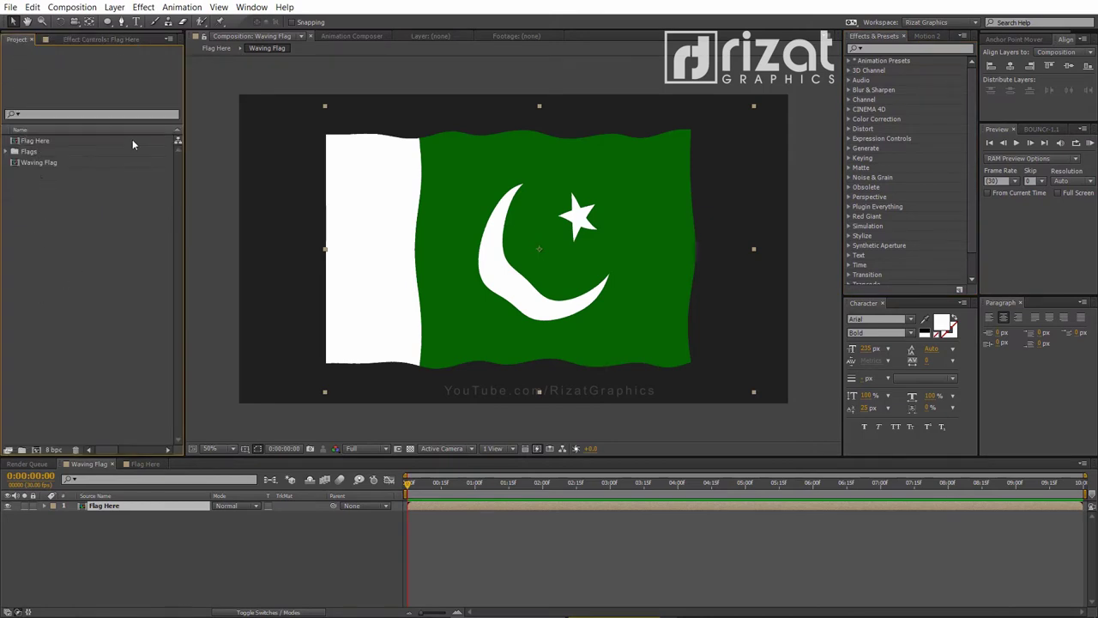
left_click(72, 7)
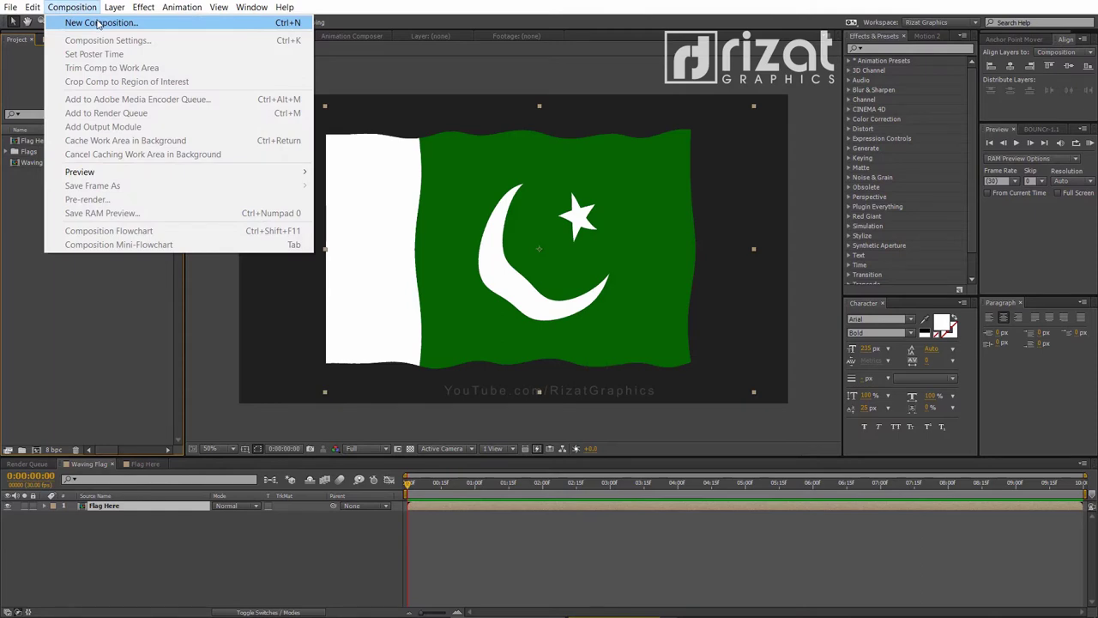
left_click(99, 23)
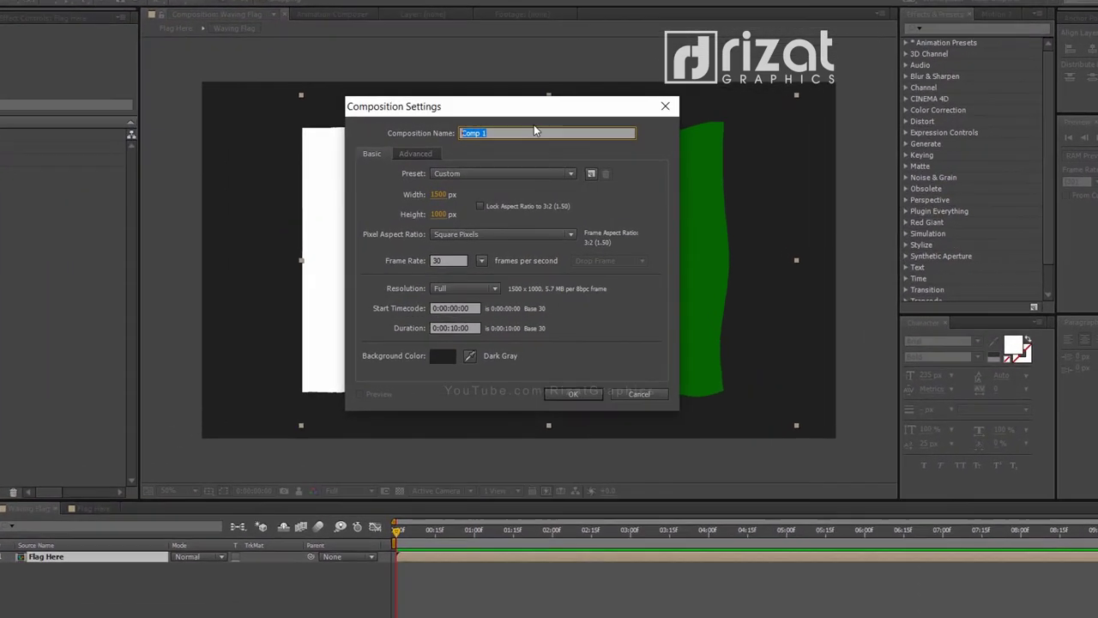
type("Flag ")
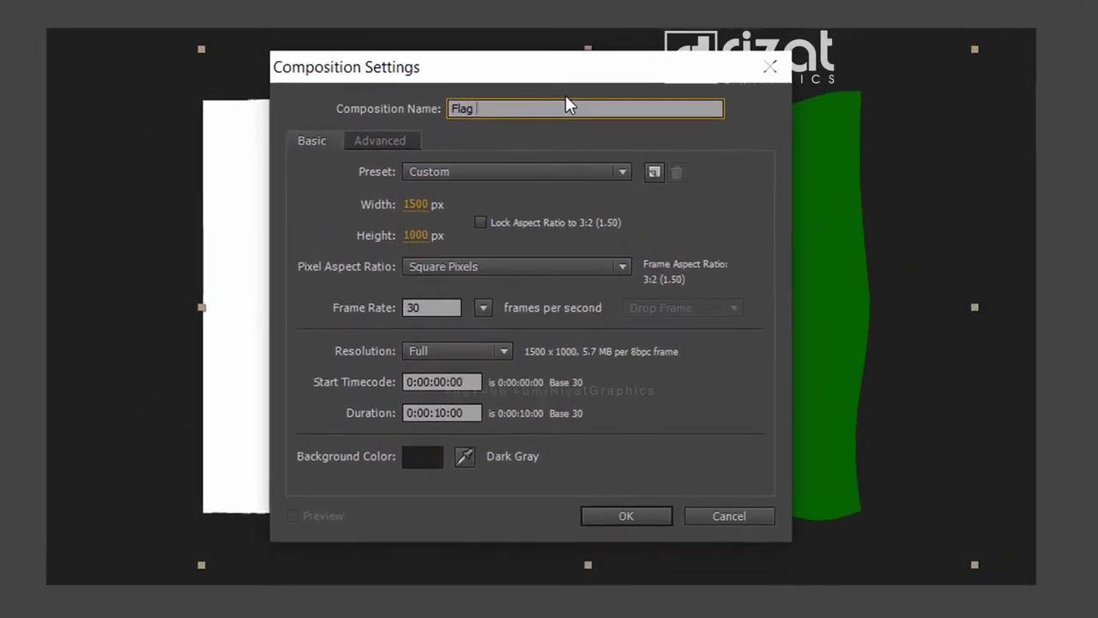
type("Animation")
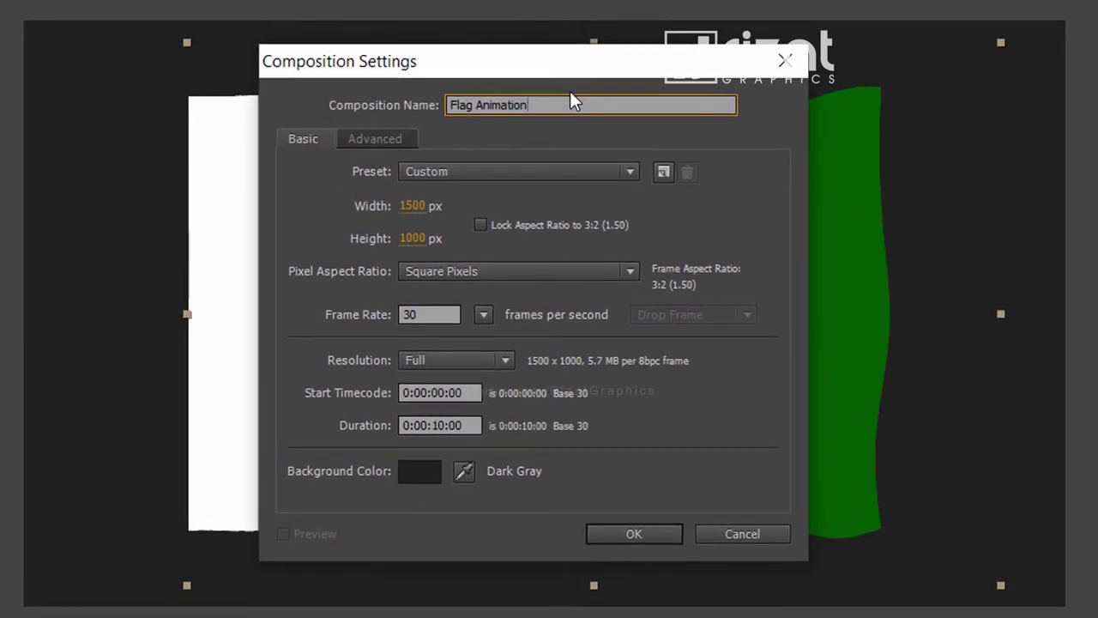
Step: Set the Flag Animation composition's size to 1920 × 1080 px and create it
left_click(425, 208)
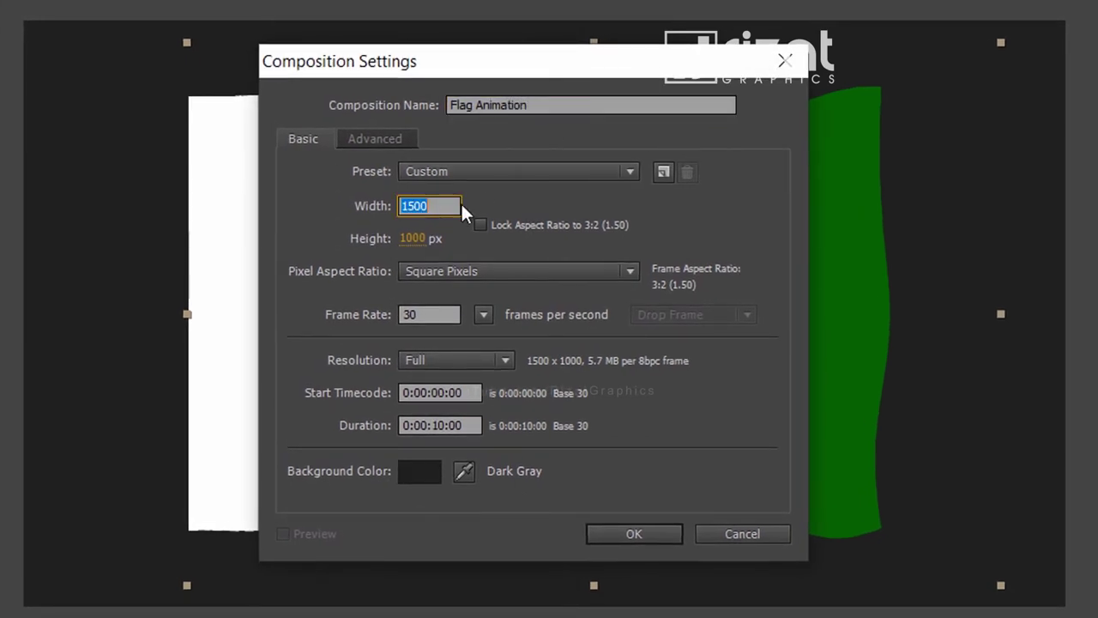
type("1920")
key("Tab")
type("1080")
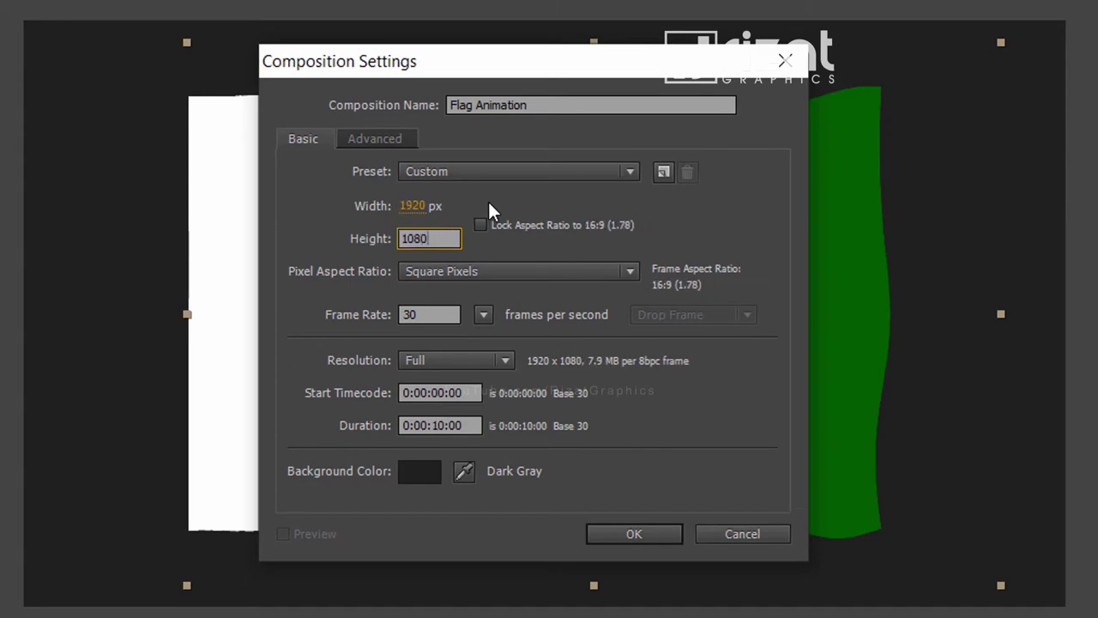
key("Tab")
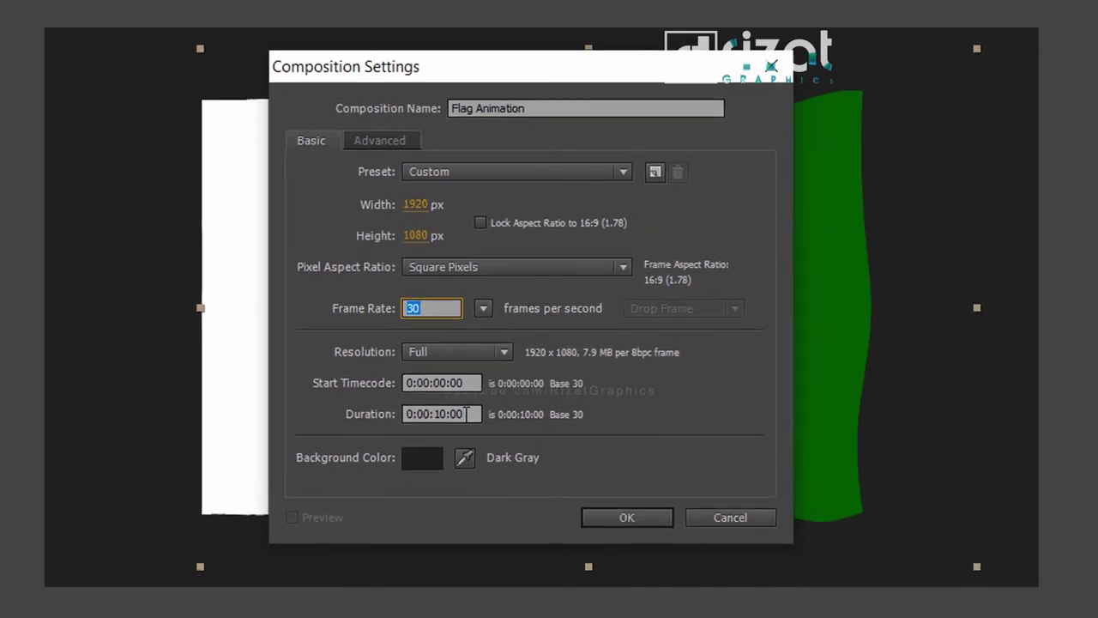
key("Tab")
key("Tab")
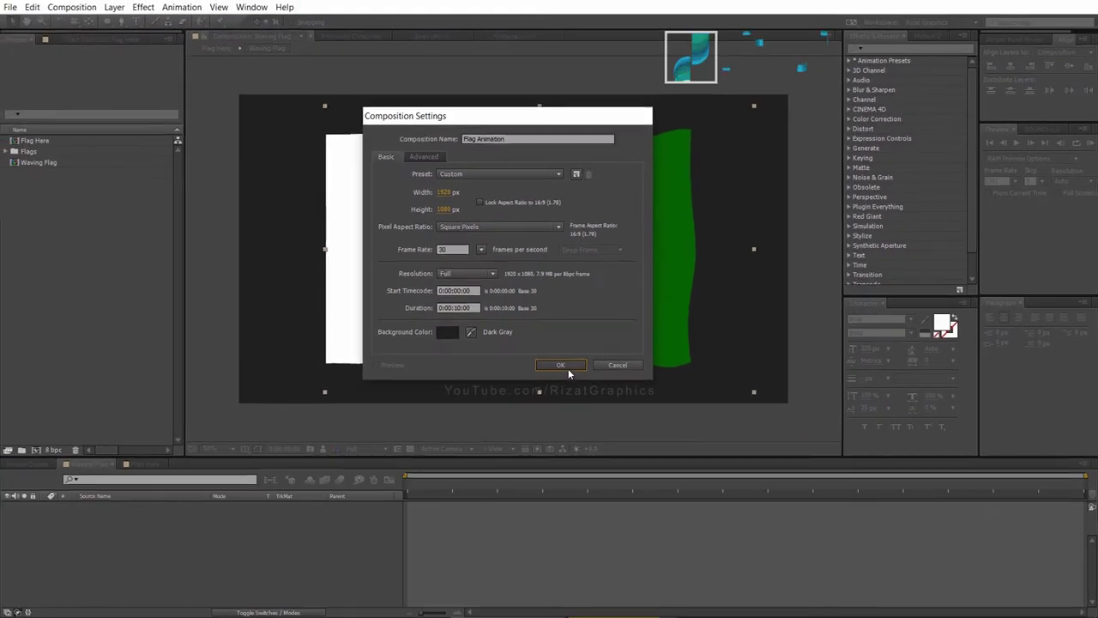
left_click(572, 391)
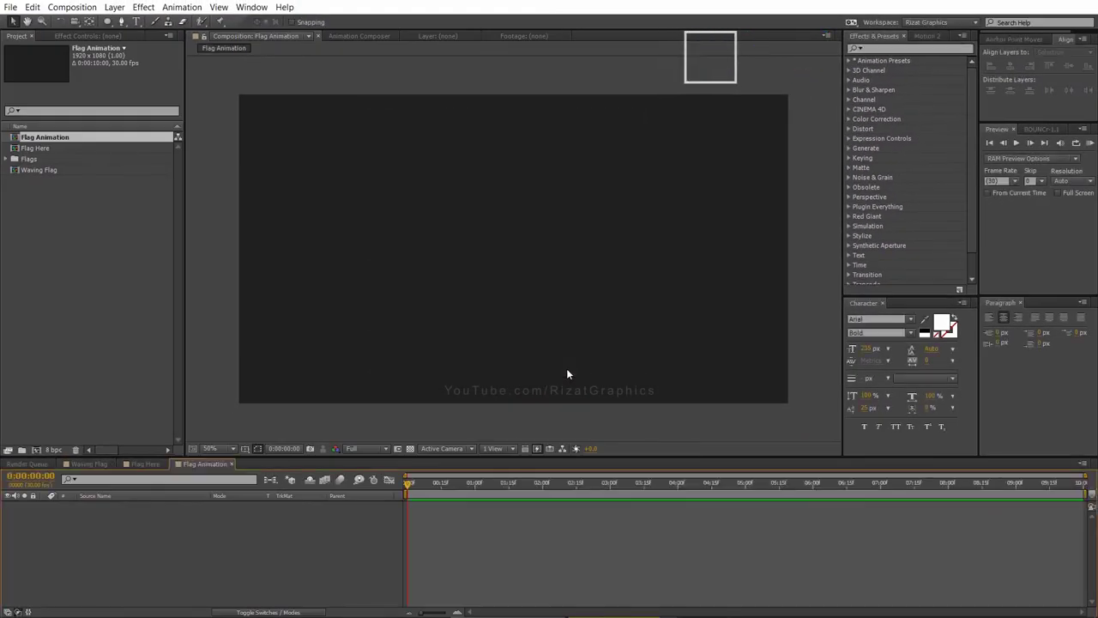
Step: Nest the Waving Flag composition as a layer in Flag Animation and scale it to 40%
left_click(55, 170)
left_click_drag(67, 175, 85, 511)
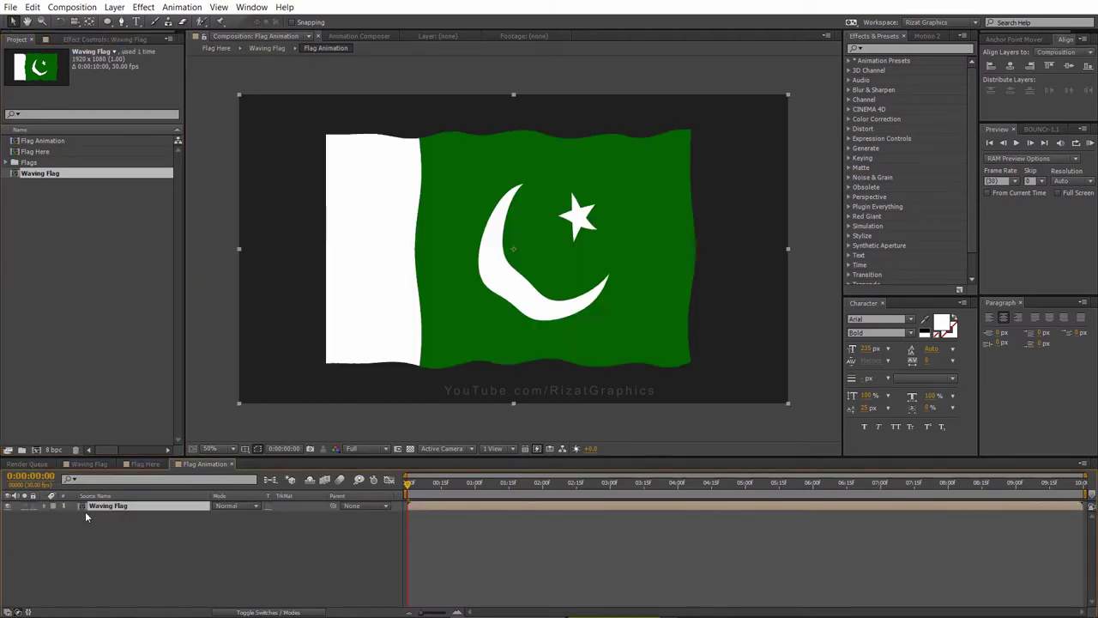
key("s")
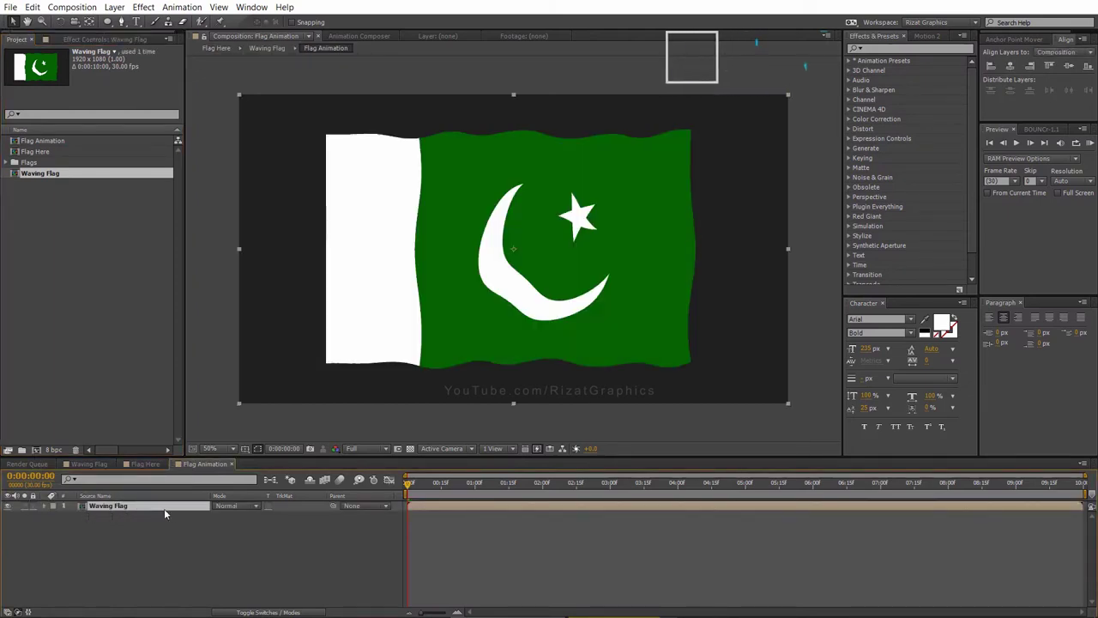
left_click_drag(227, 514, 185, 511)
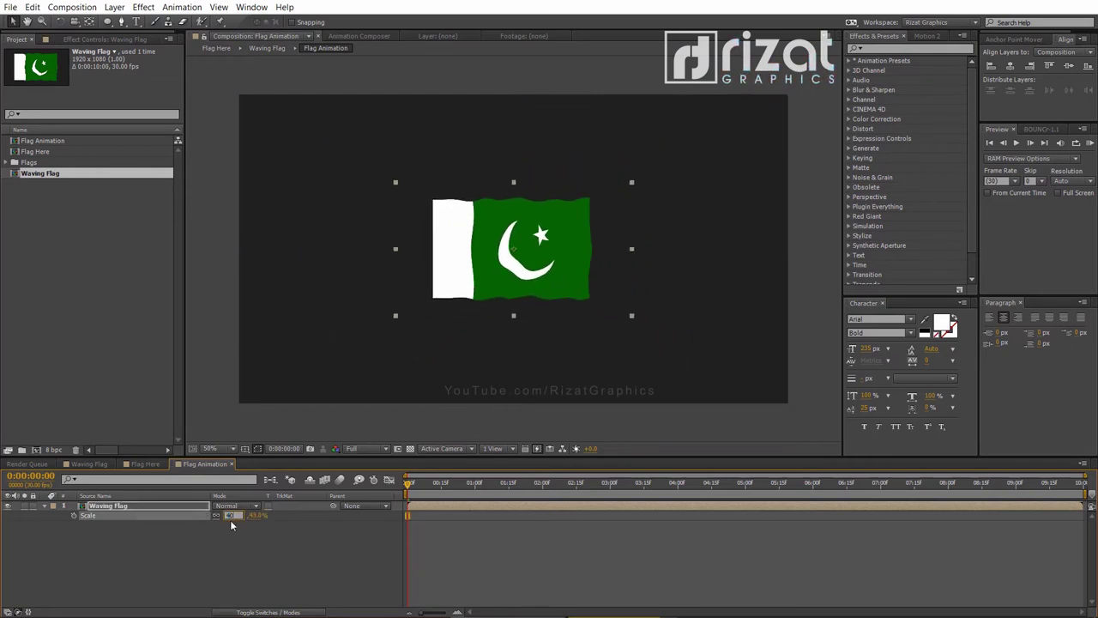
key("Return")
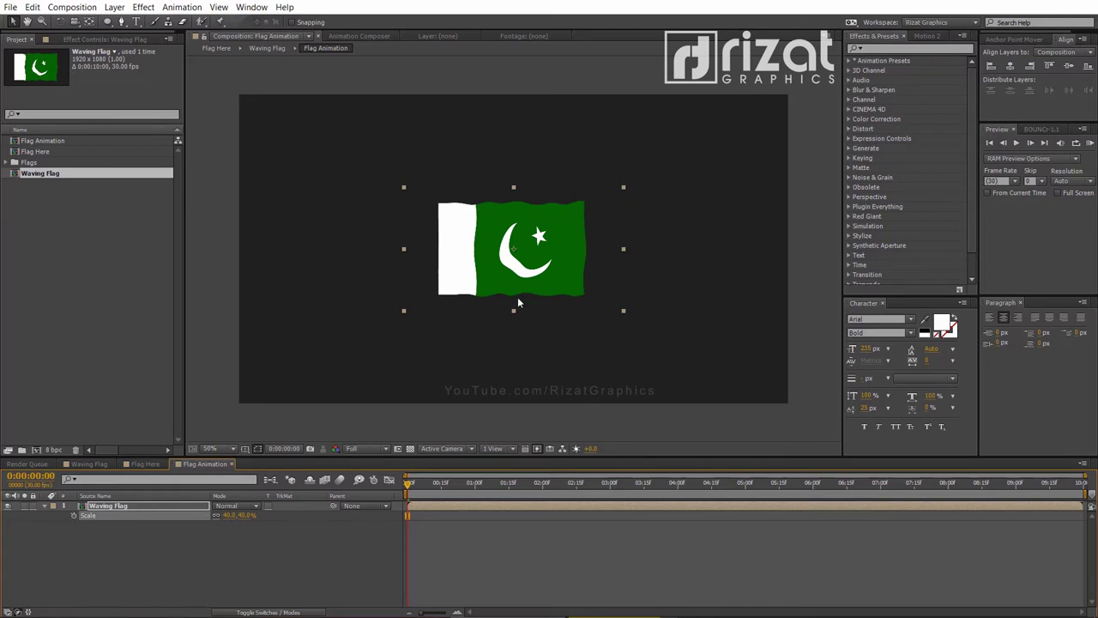
Step: Move the Waving Flag layer into the upper half of the frame, slightly right of centre
left_click_drag(528, 277, 536, 211)
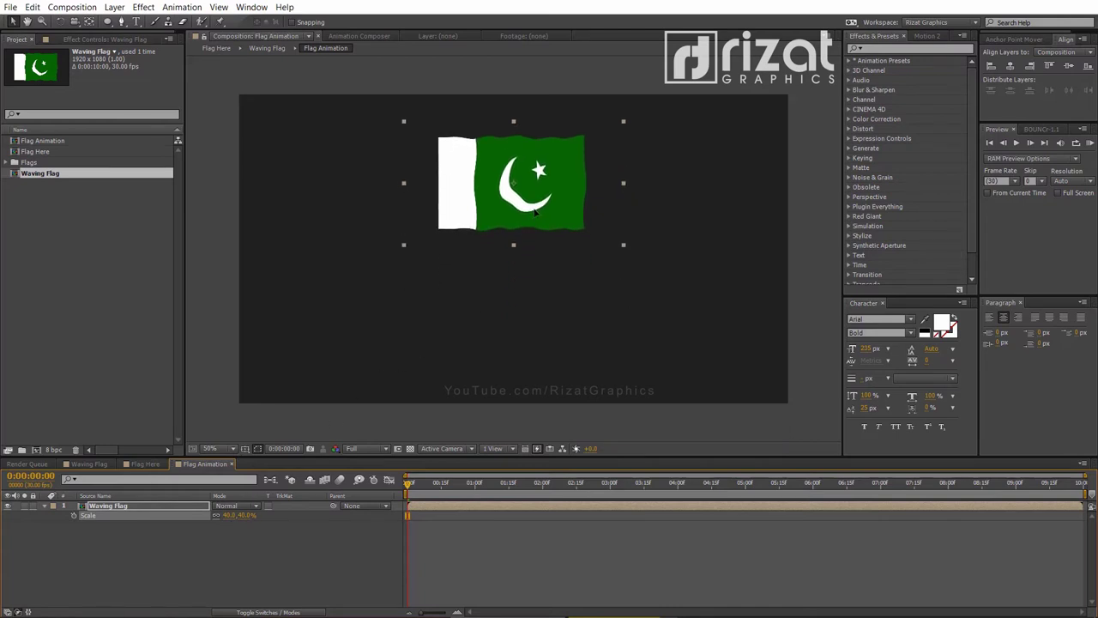
left_click_drag(561, 207, 564, 208)
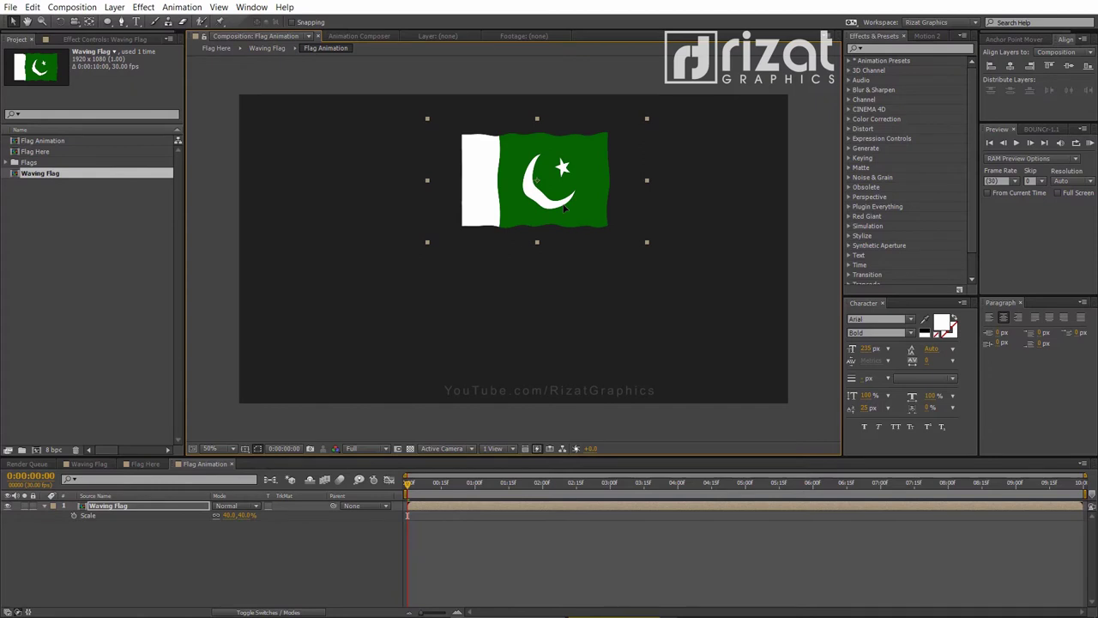
left_click_drag(551, 216, 551, 225)
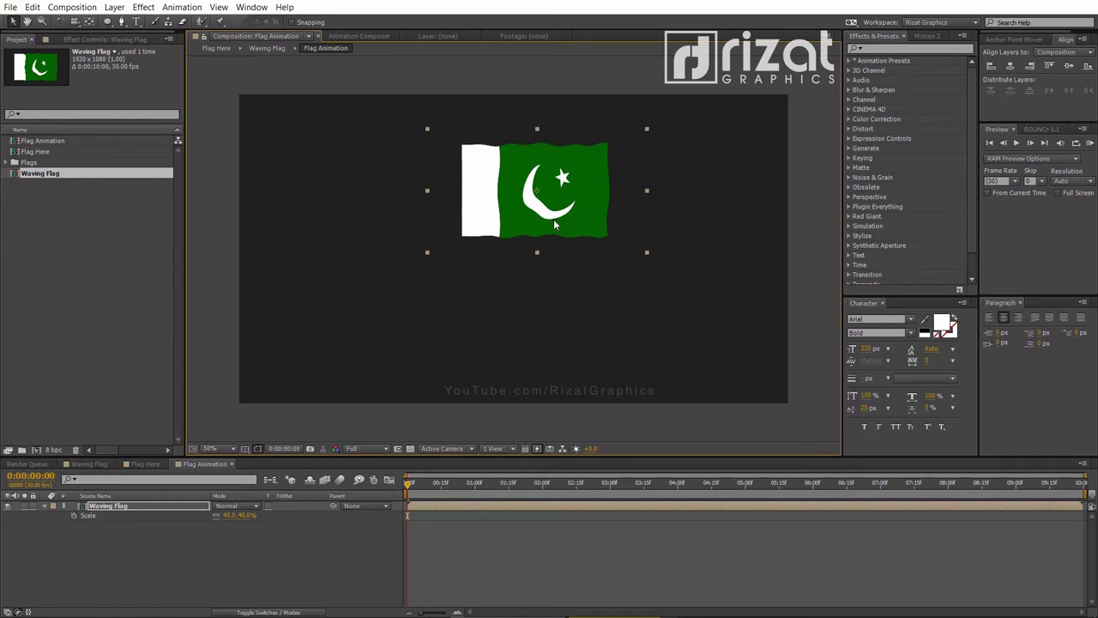
Step: Import the Displacement video from the Flags folder and place it above the Waving Flag layer in the Flag Animation composition
left_click(104, 238)
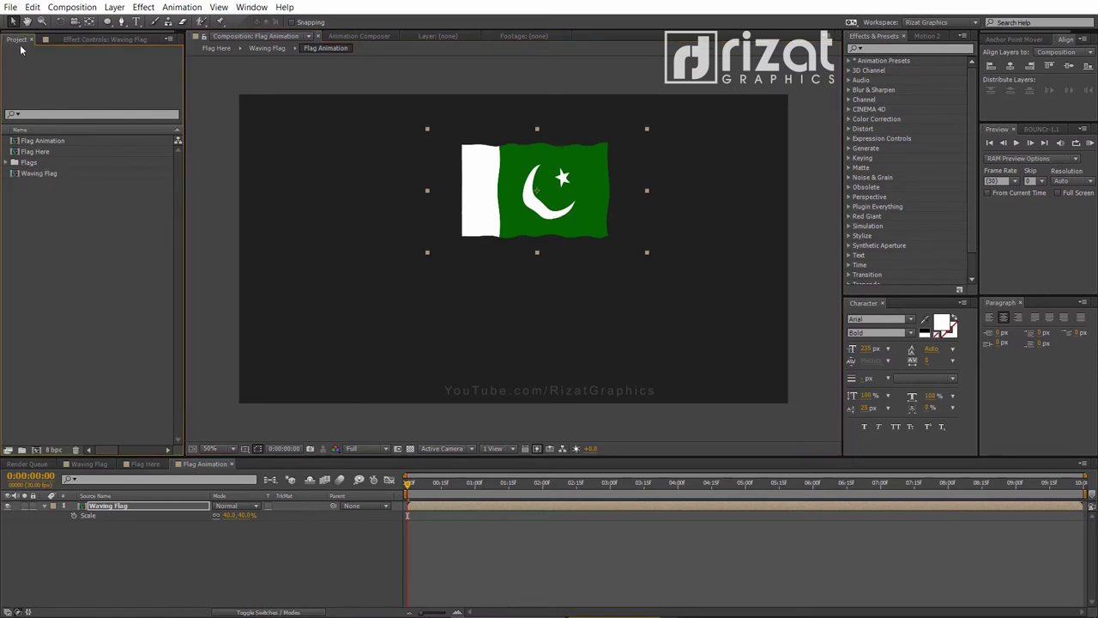
left_click(11, 7)
mouse_move(66, 170)
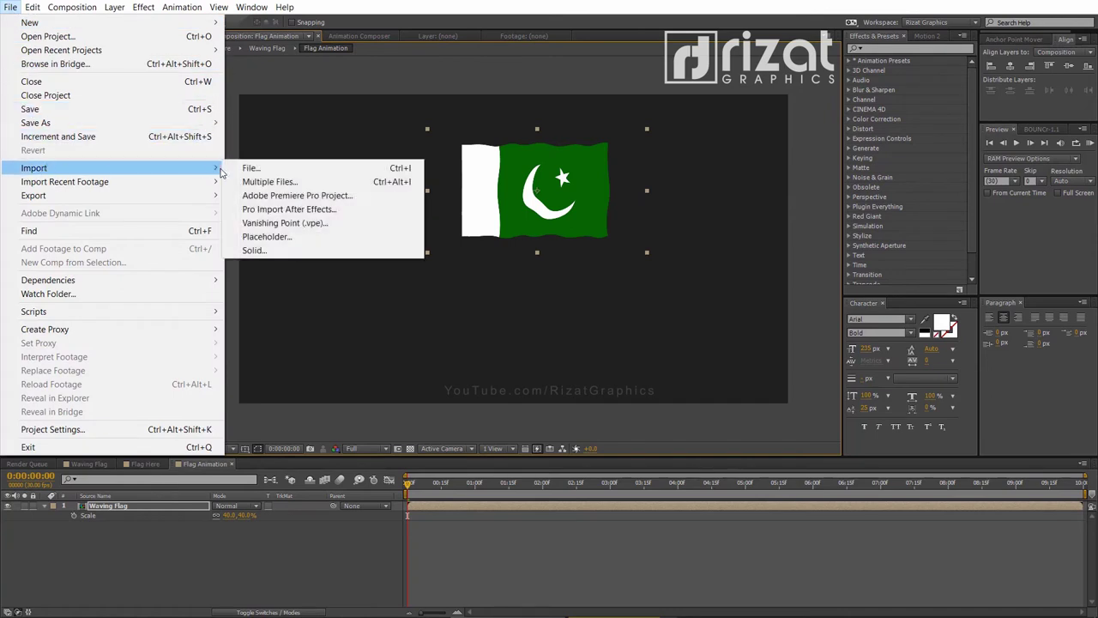
left_click(249, 168)
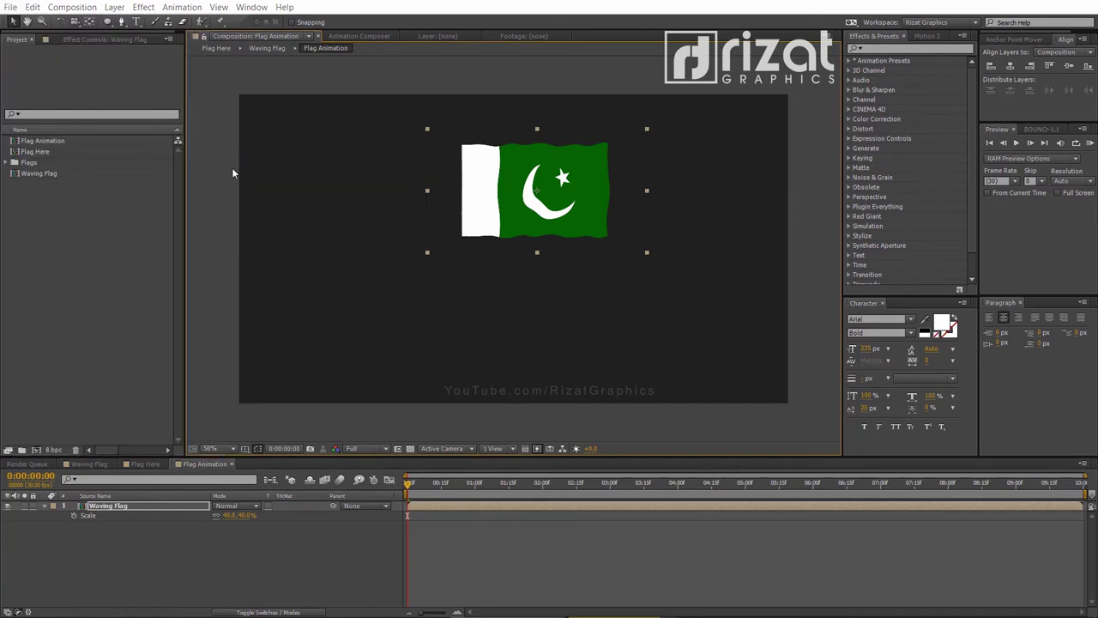
left_click(350, 159)
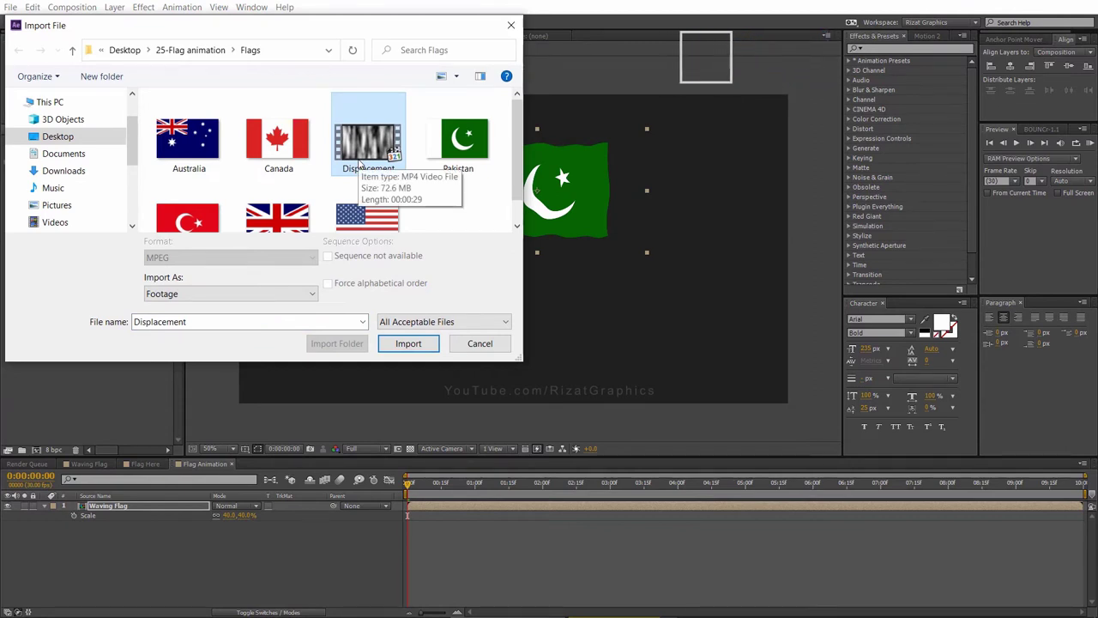
left_click(404, 348)
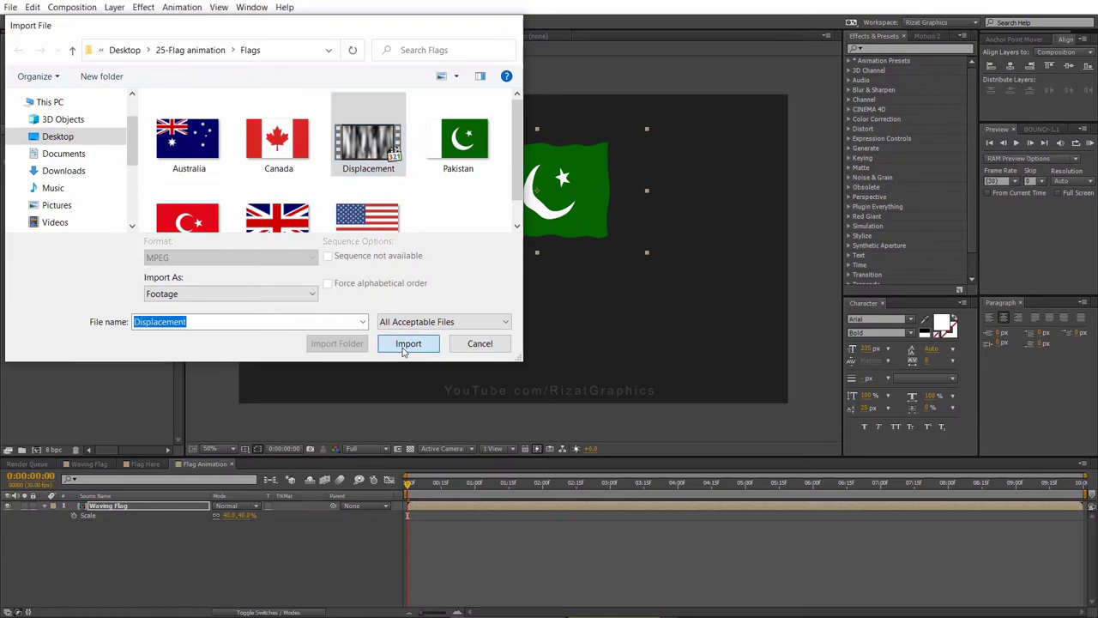
left_click(66, 142)
left_click_drag(65, 143, 99, 507)
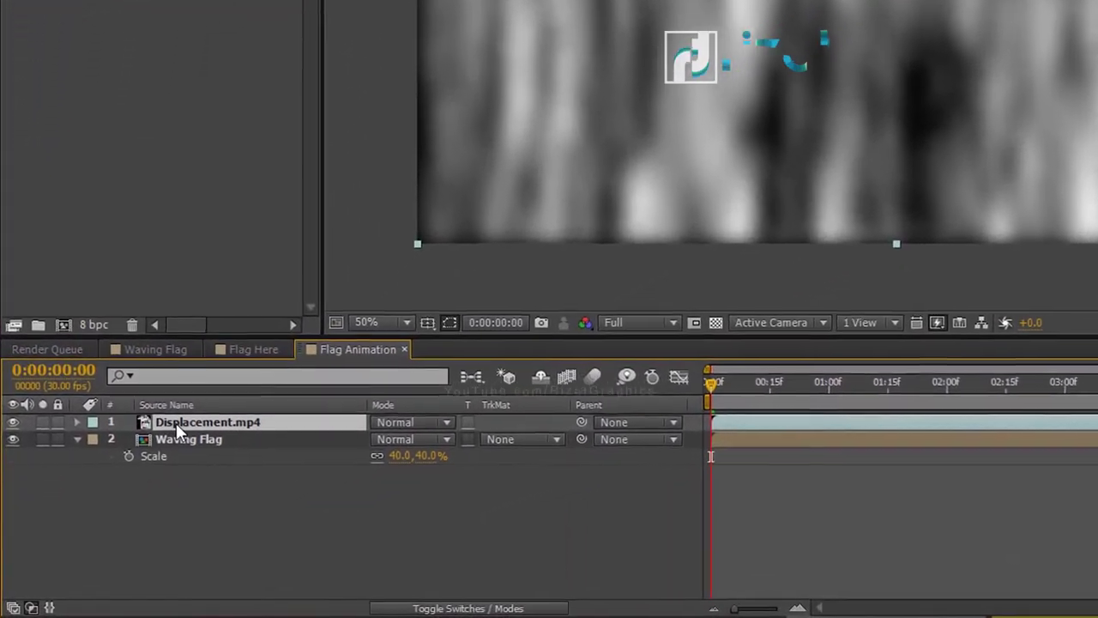
Step: Pre-compose the Displacement.mp4 layer as Displacement, moving all attributes into the new composition, and hide the resulting layer
right_click(176, 423)
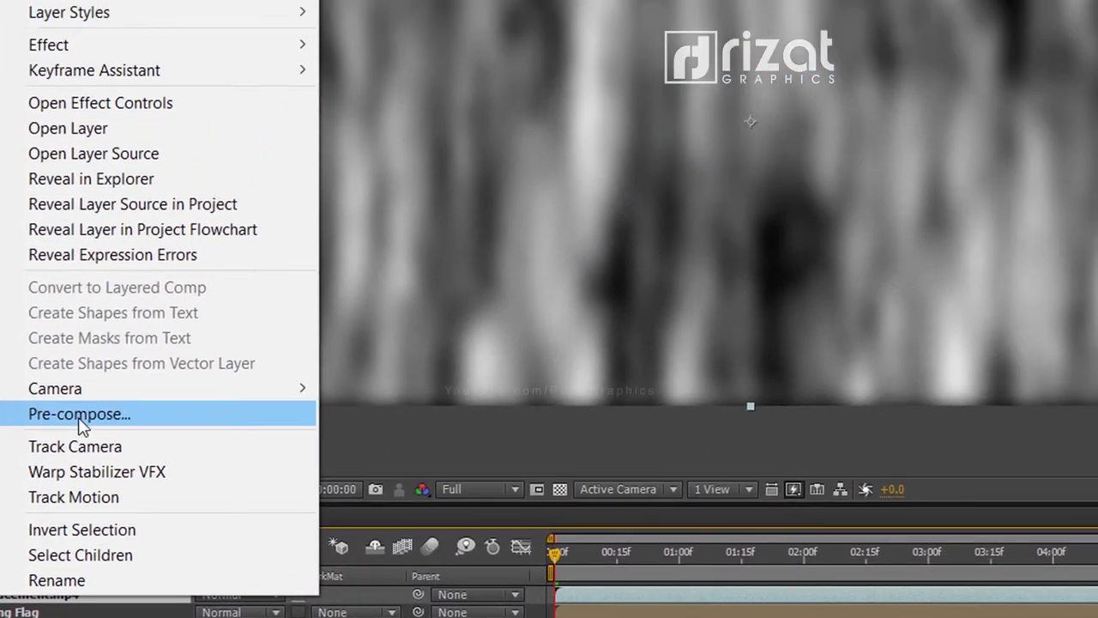
left_click(276, 240)
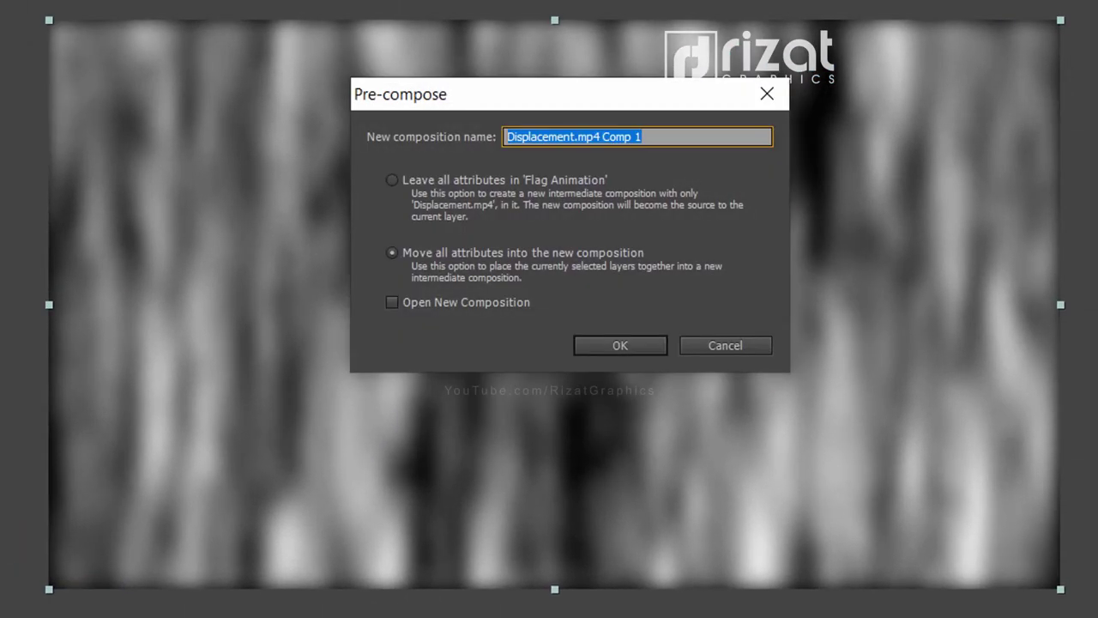
type("Dis")
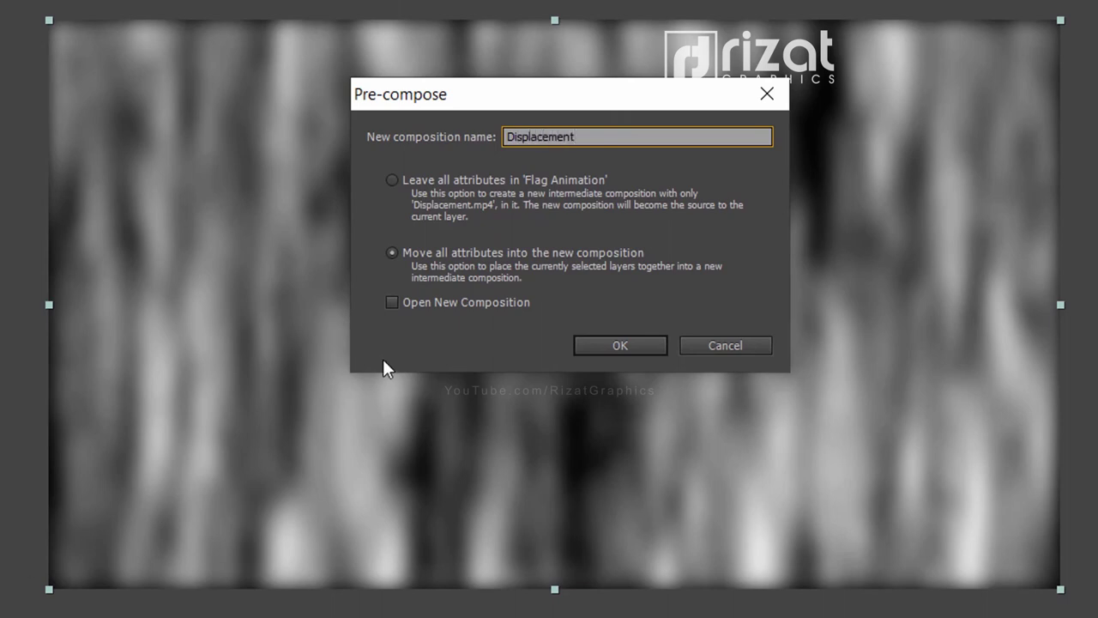
left_click(477, 254)
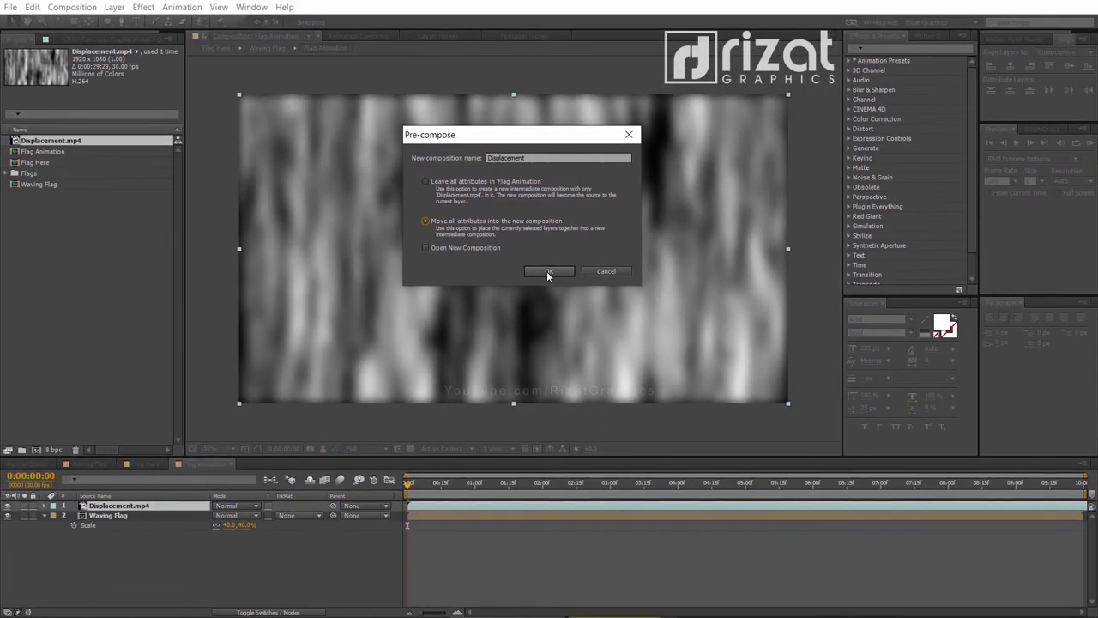
left_click(588, 313)
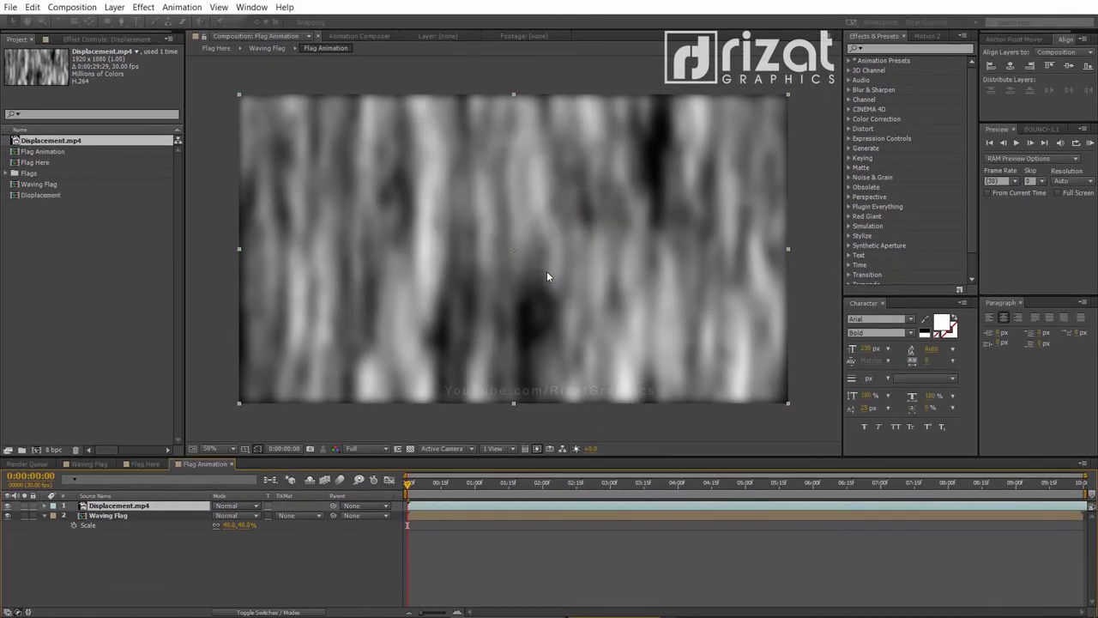
left_click(8, 507)
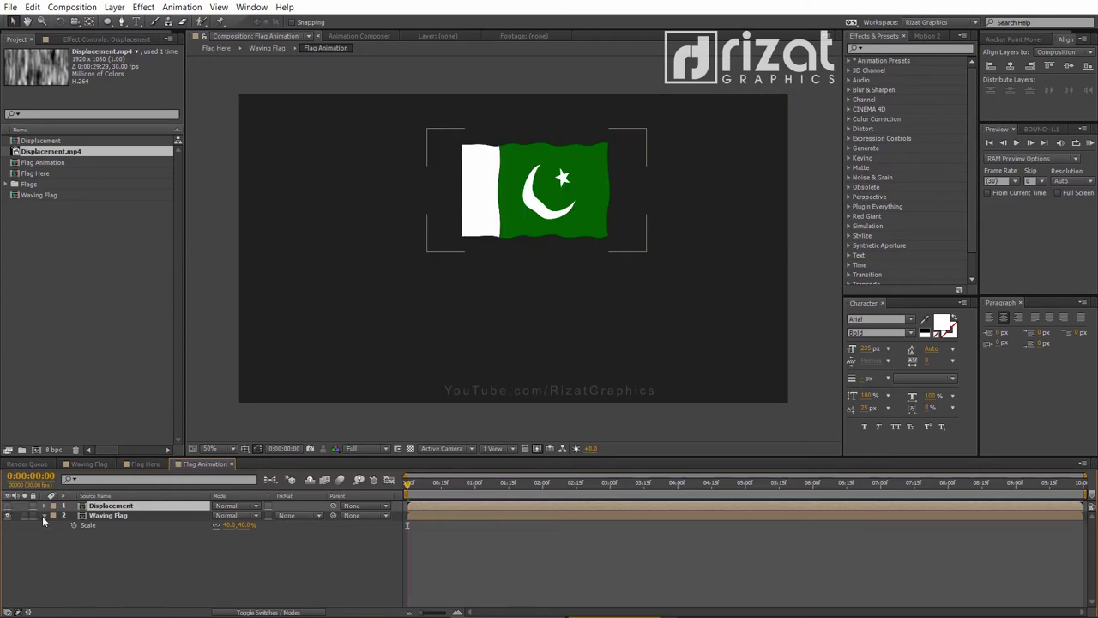
Step: Find the Displacement Map effect and apply it to the Waving Flag layer
left_click(43, 515)
left_click(107, 513)
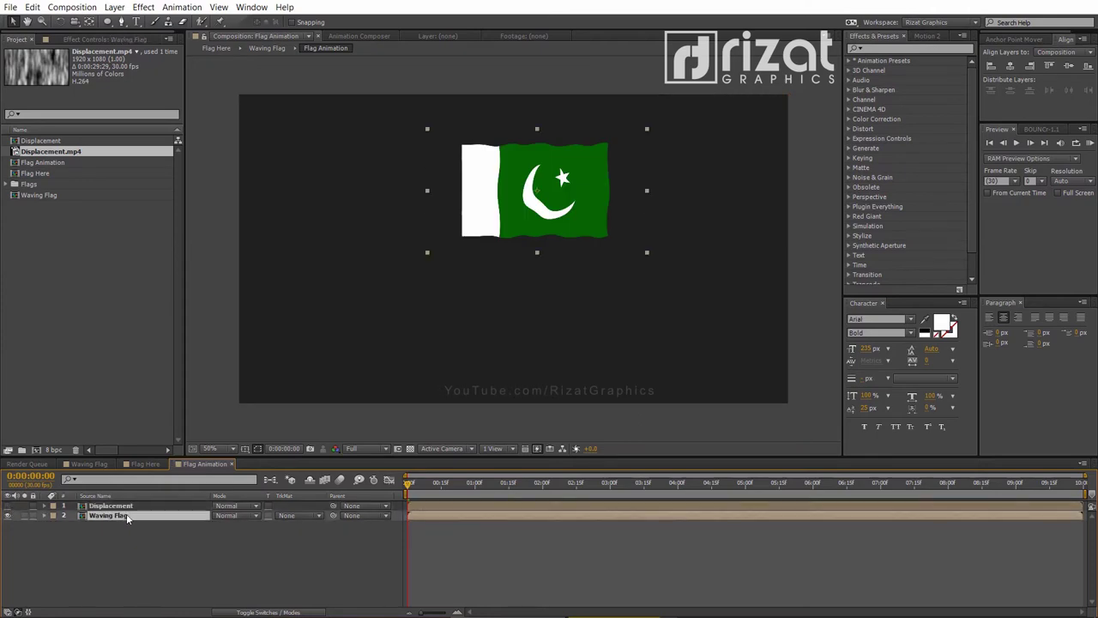
left_click(909, 48)
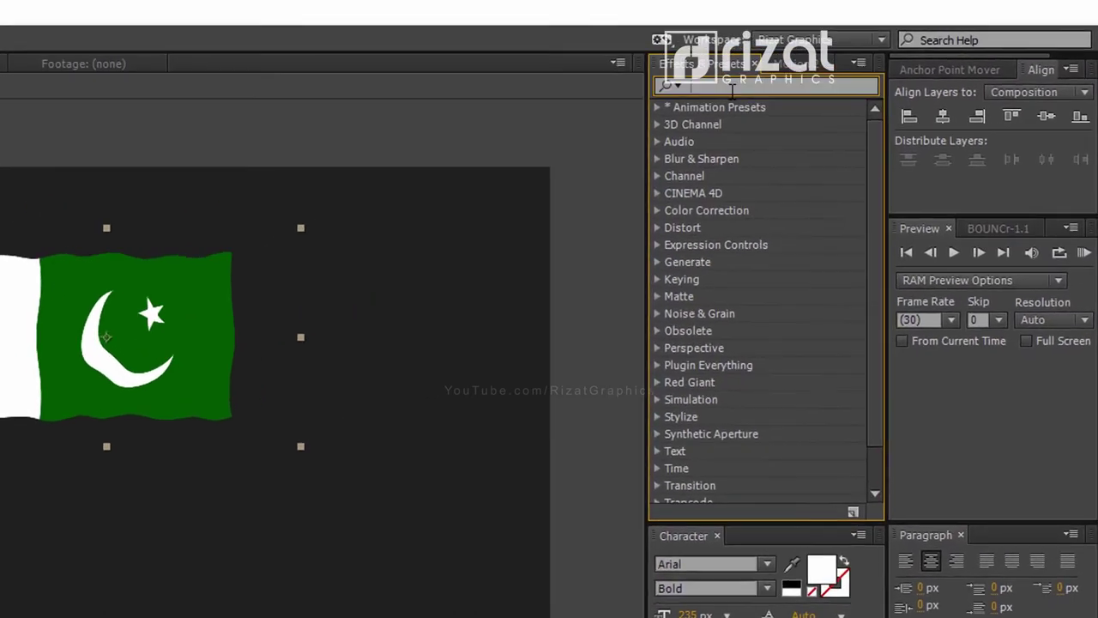
type("displa")
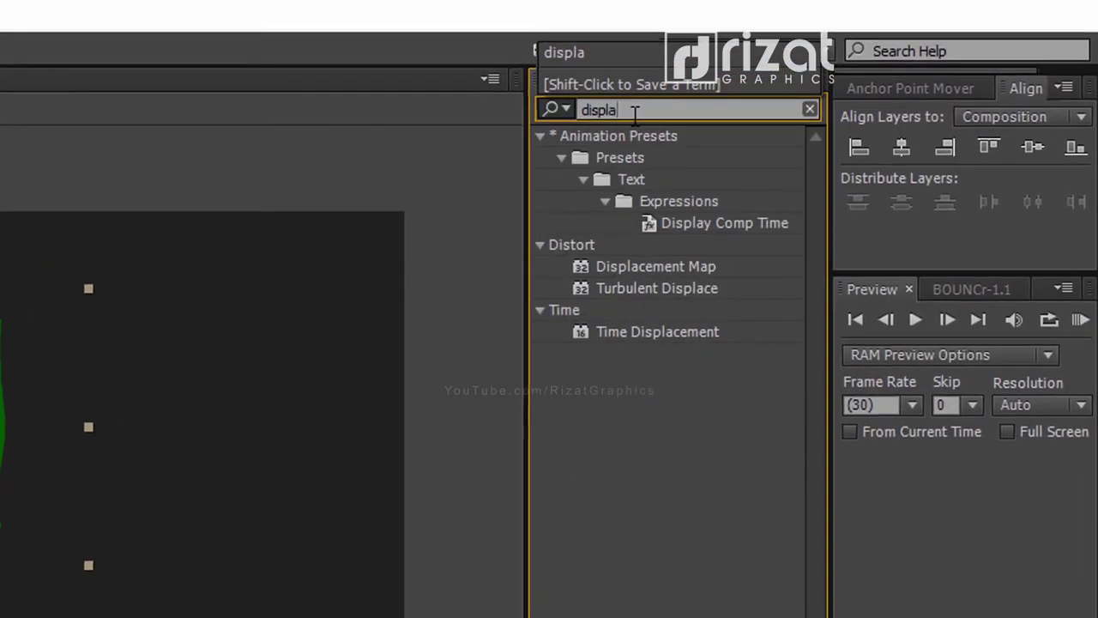
left_click_drag(656, 266, 493, 217)
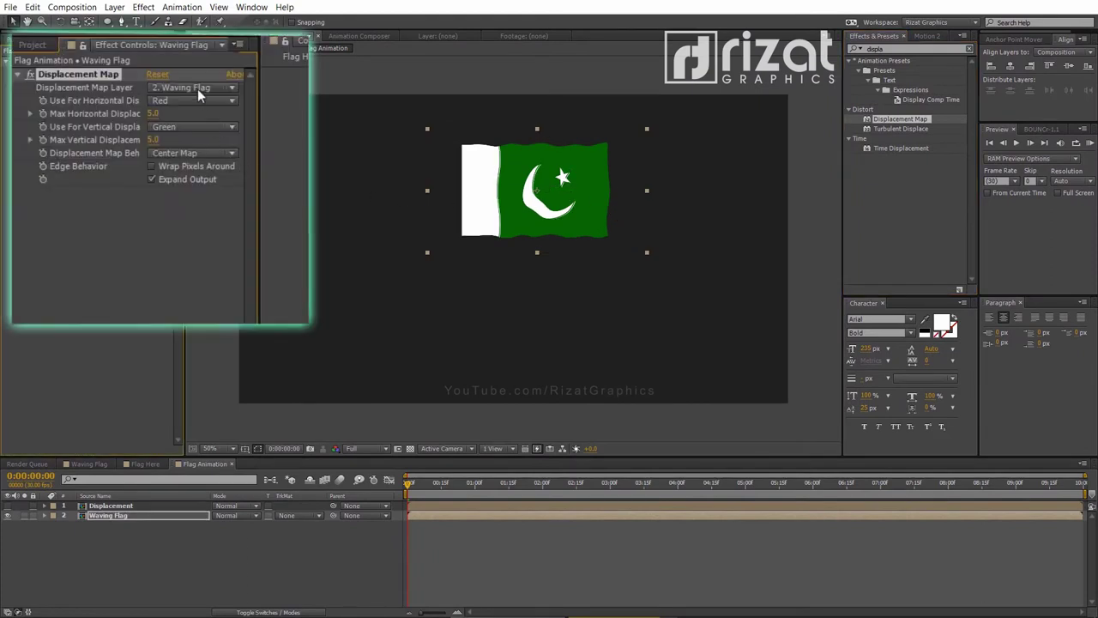
Step: Set the Displacement Map's map layer to Displacement and use Luminance for both horizontal and vertical displacement
left_click(197, 93)
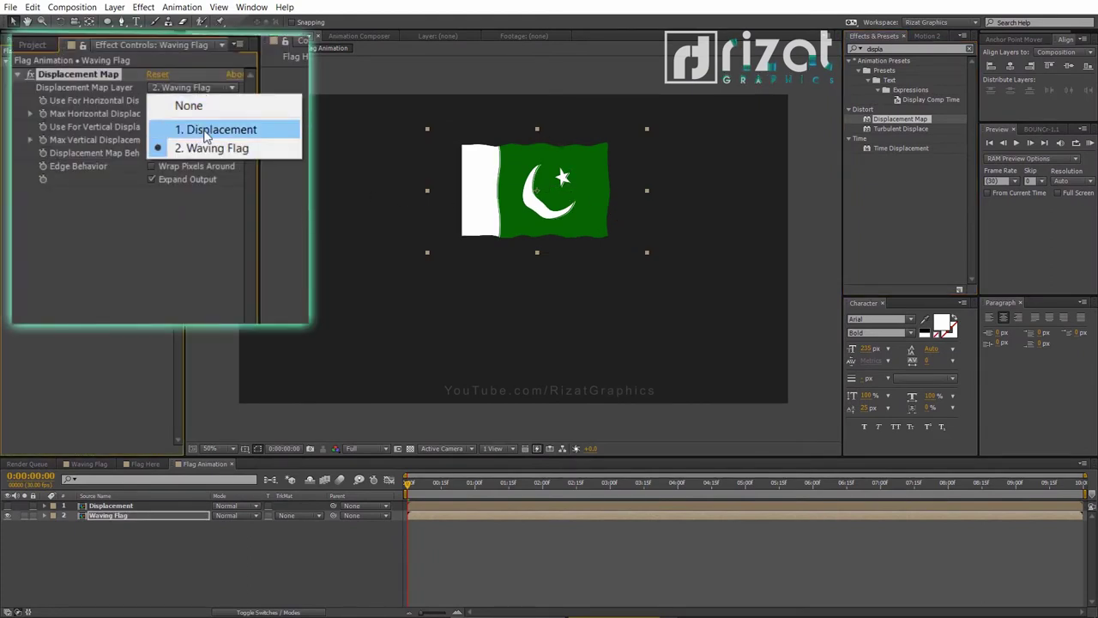
left_click(204, 131)
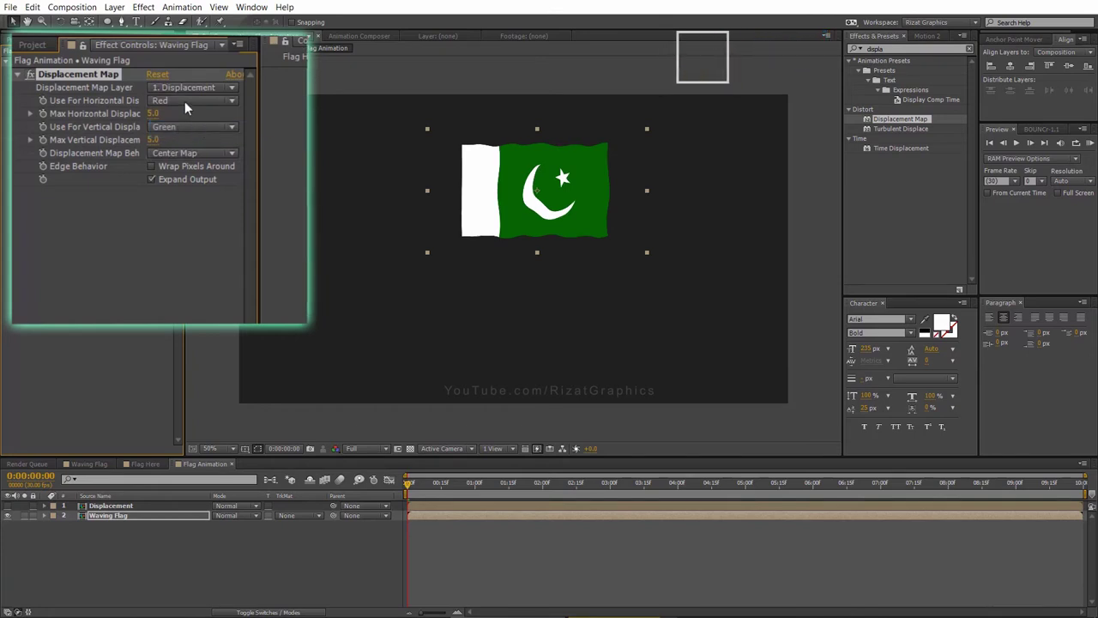
left_click(185, 101)
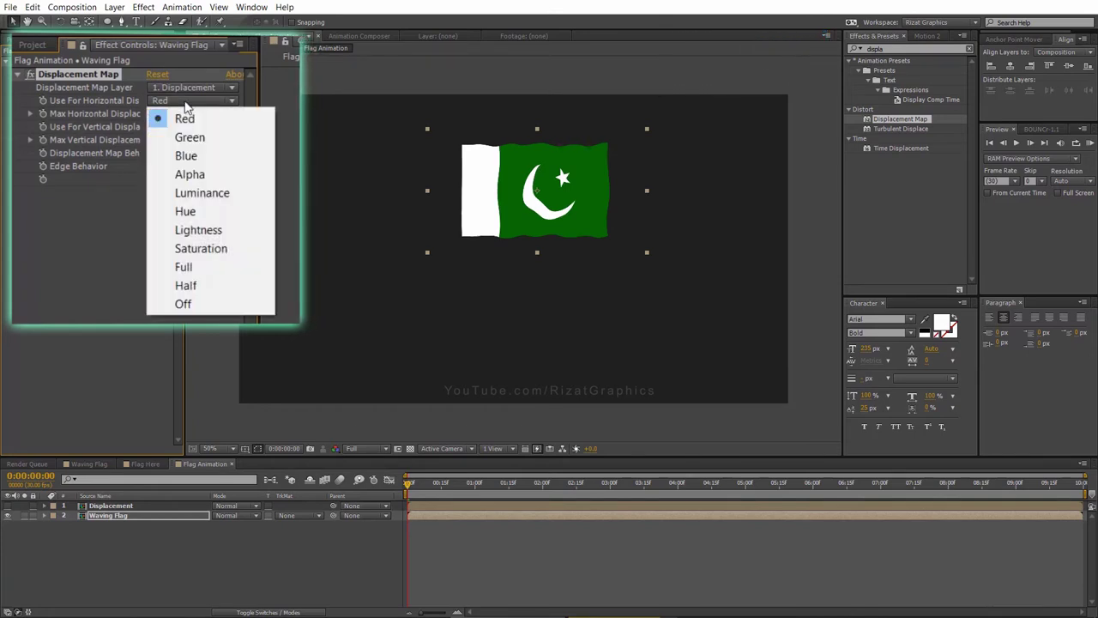
left_click(199, 193)
left_click(191, 127)
left_click(199, 218)
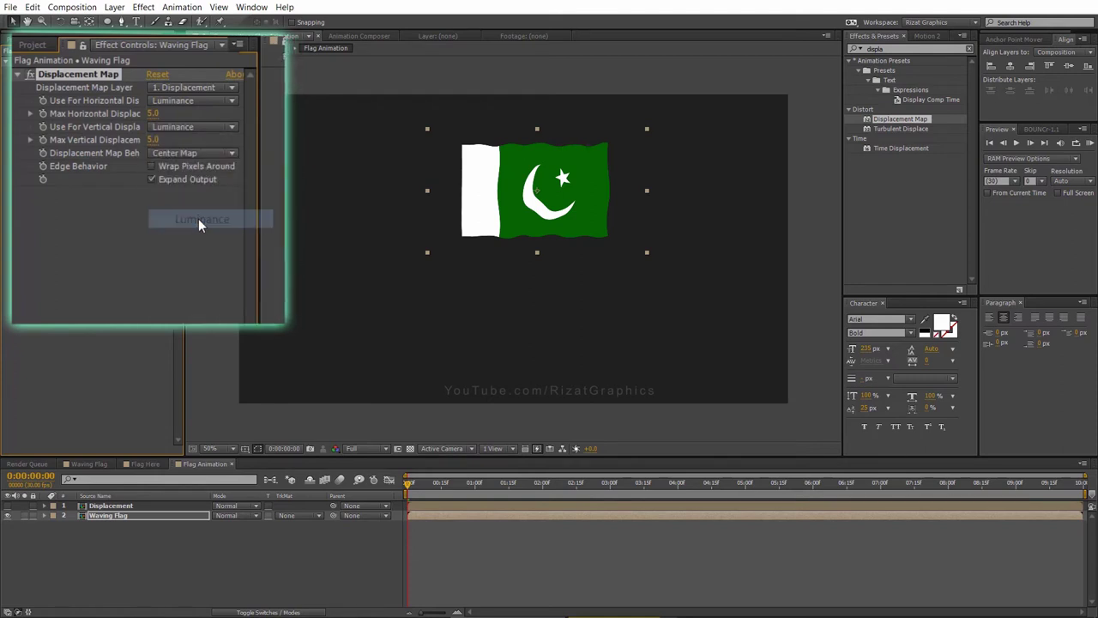
Step: Set the Displacement Map's maximum horizontal and maximum vertical displacement to 10 each
left_click(156, 114)
type("10")
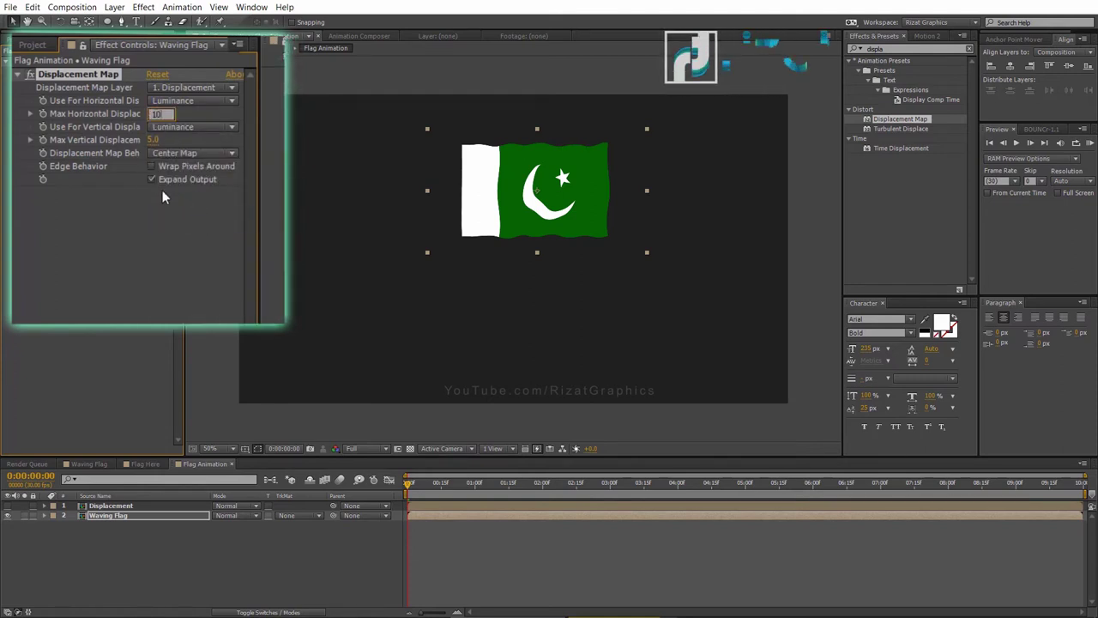
left_click(155, 142)
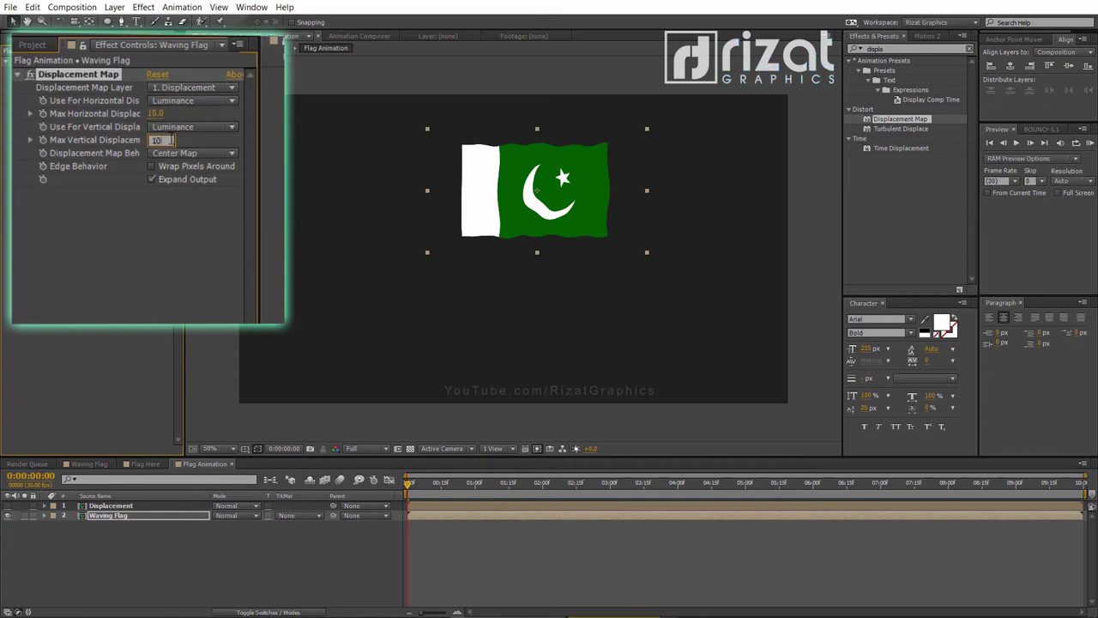
left_click(161, 229)
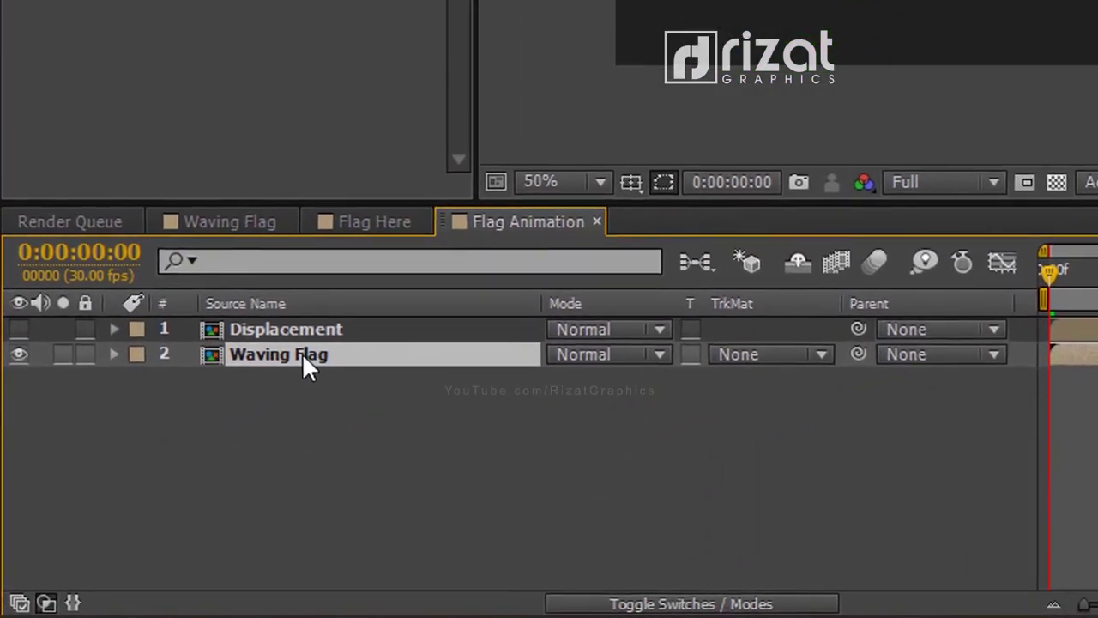
Step: Duplicate the Waving Flag layer and give the upper copy a Luma Matte track matte from the Displacement layer
key("ctrl+d")
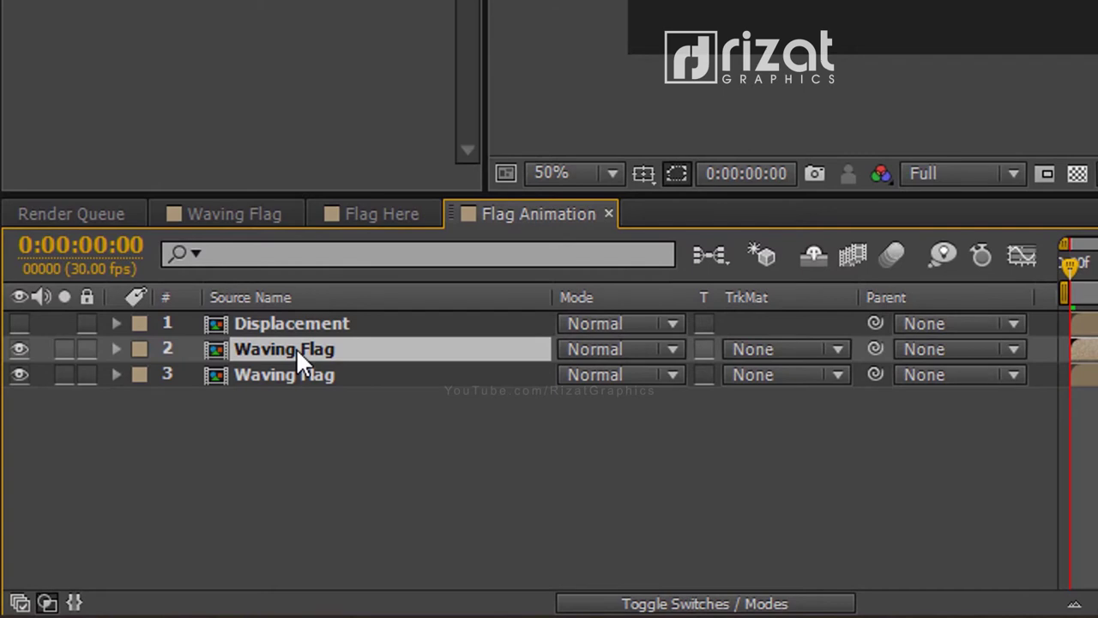
left_click(301, 327)
left_click(303, 339)
left_click(302, 331)
left_click(309, 341)
left_click(719, 605)
left_click(719, 606)
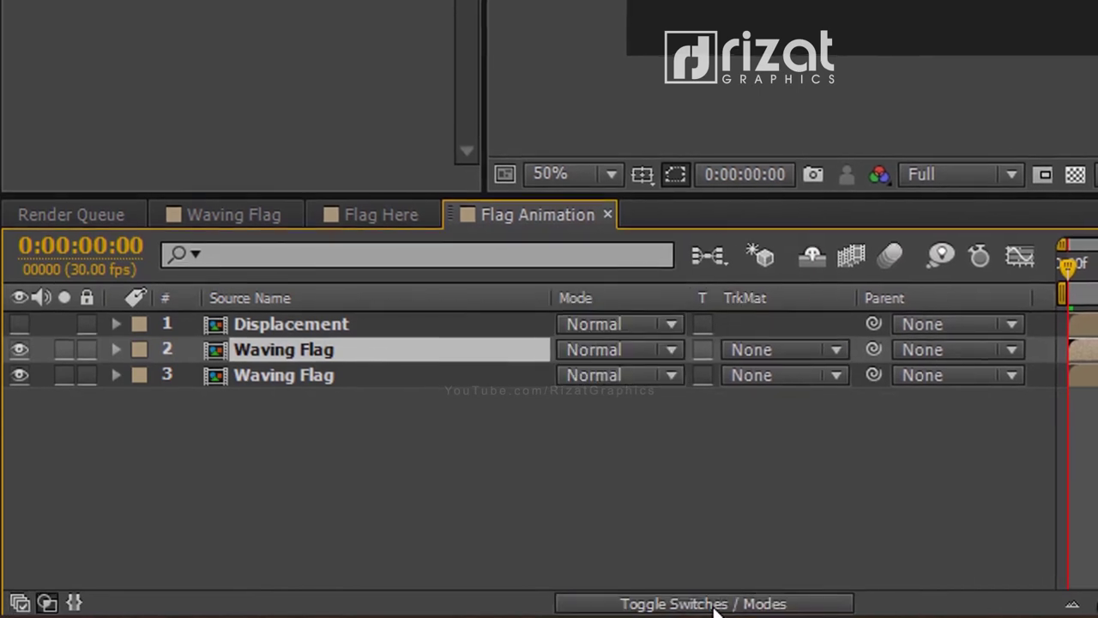
left_click(745, 359)
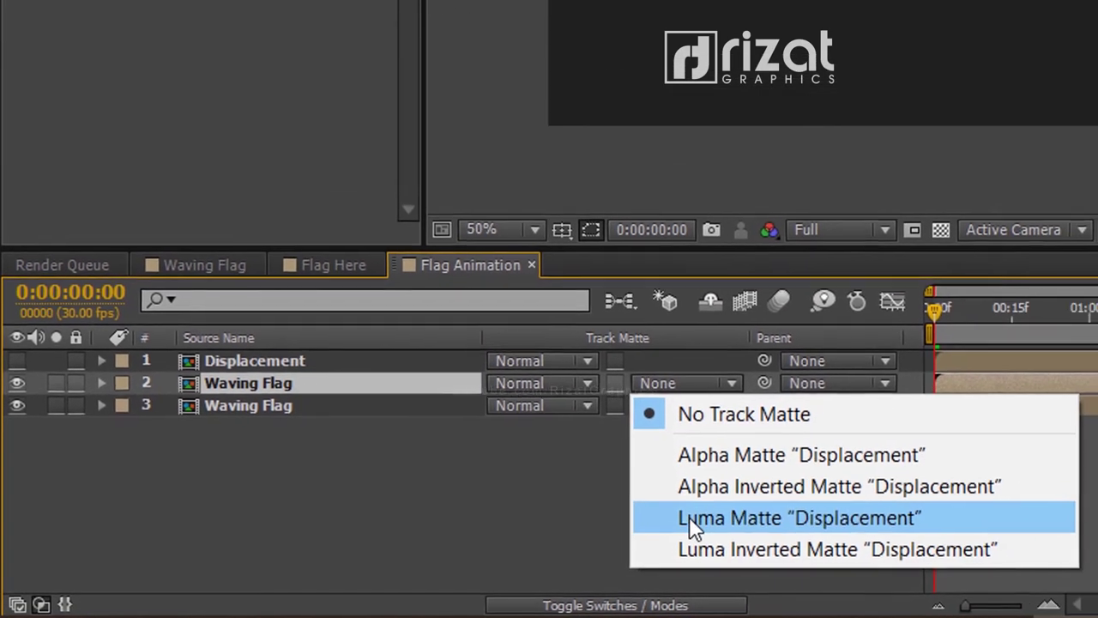
left_click(702, 521)
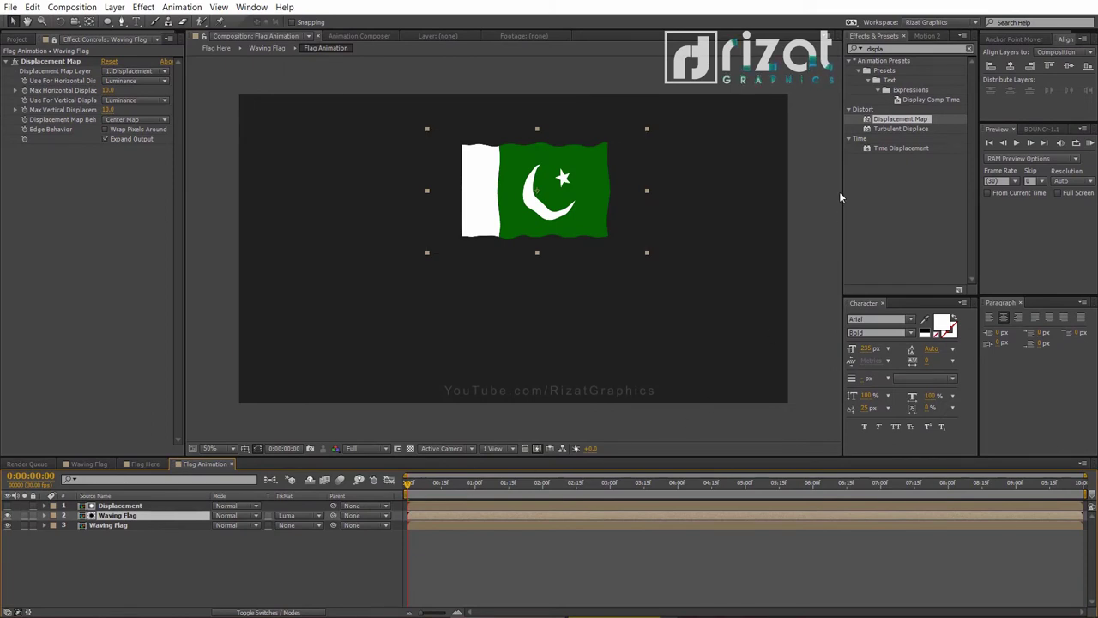
Step: Find the Curves effect and apply it to the upper Waving Flag layer with the luma matte
left_click(884, 49)
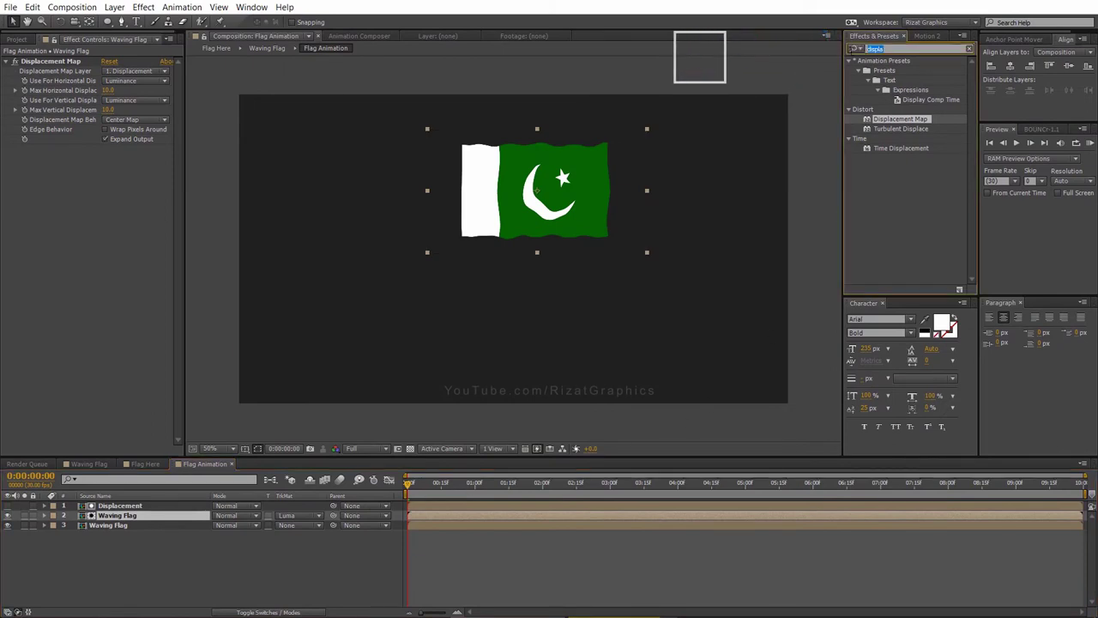
type("curv")
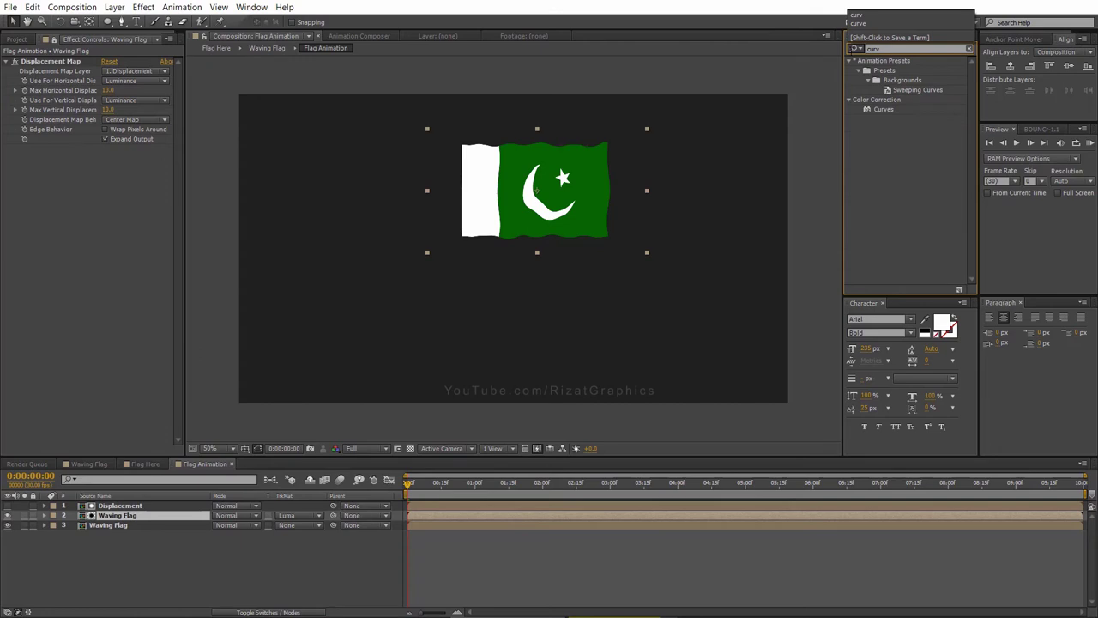
left_click_drag(877, 111, 558, 271)
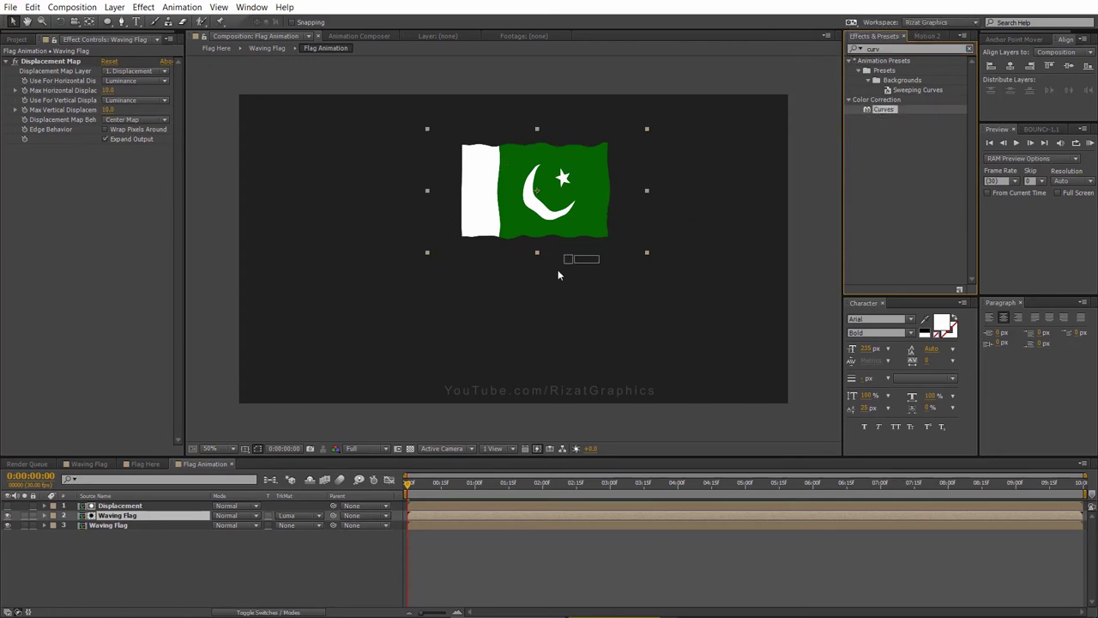
left_click_drag(143, 515, 144, 515)
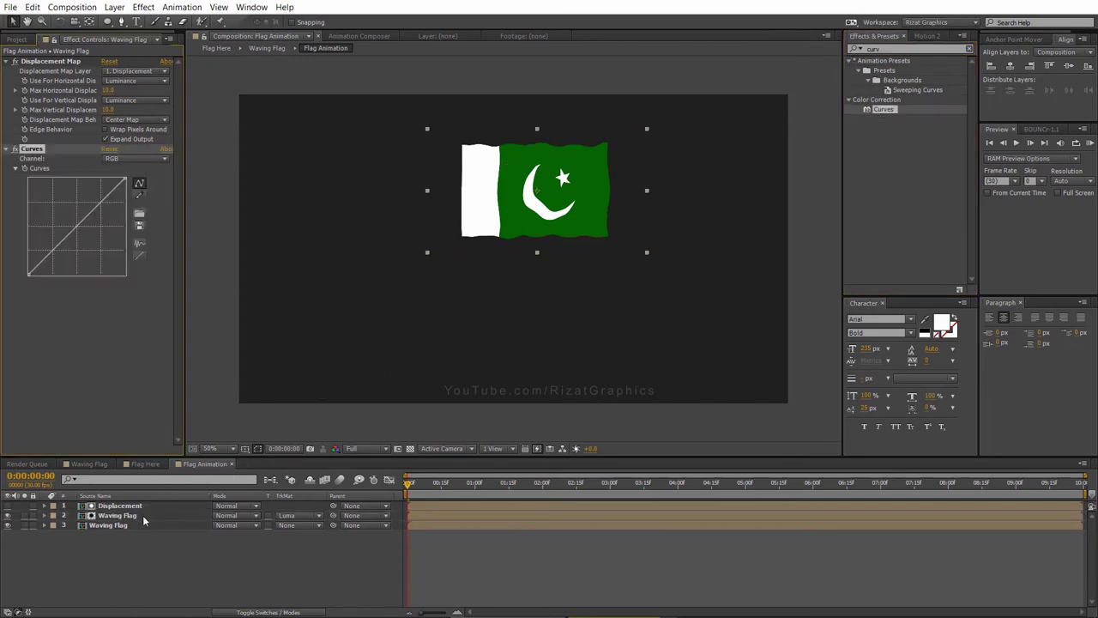
Step: Bend the RGB curve downward, mostly in the shadows, to darken the upper flag's folds, and preview the animation
left_click_drag(77, 227, 68, 264)
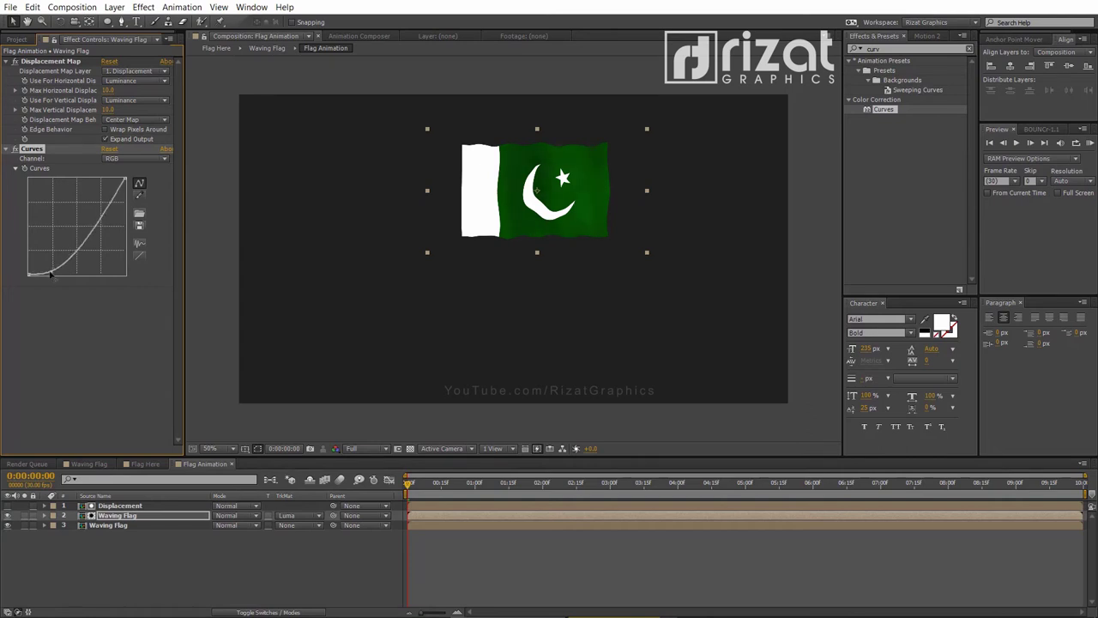
left_click_drag(92, 225, 93, 234)
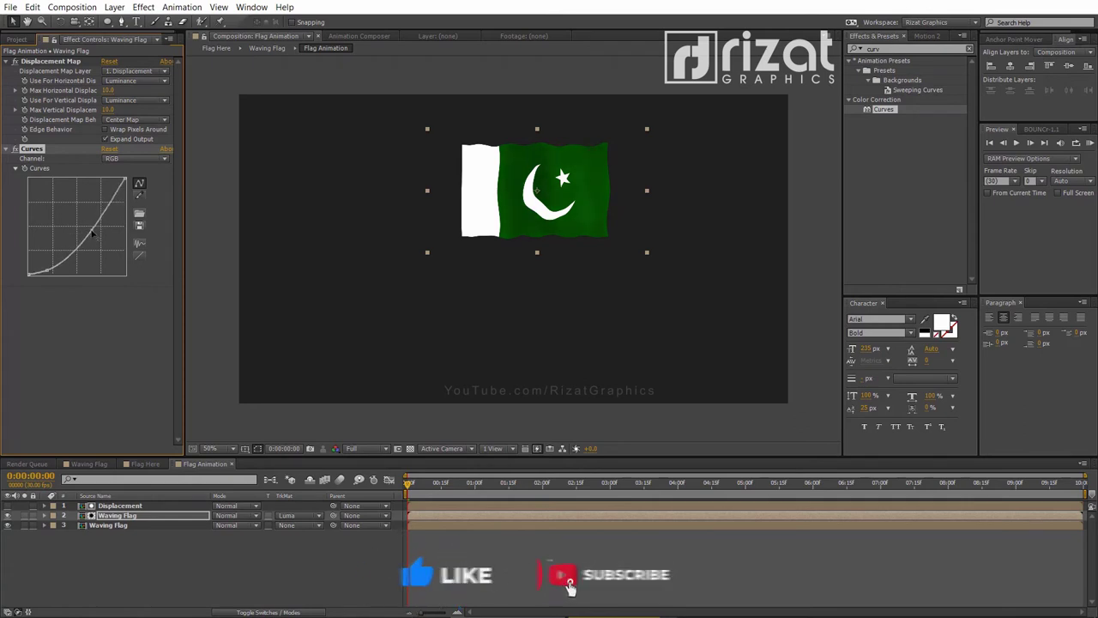
left_click(1089, 143)
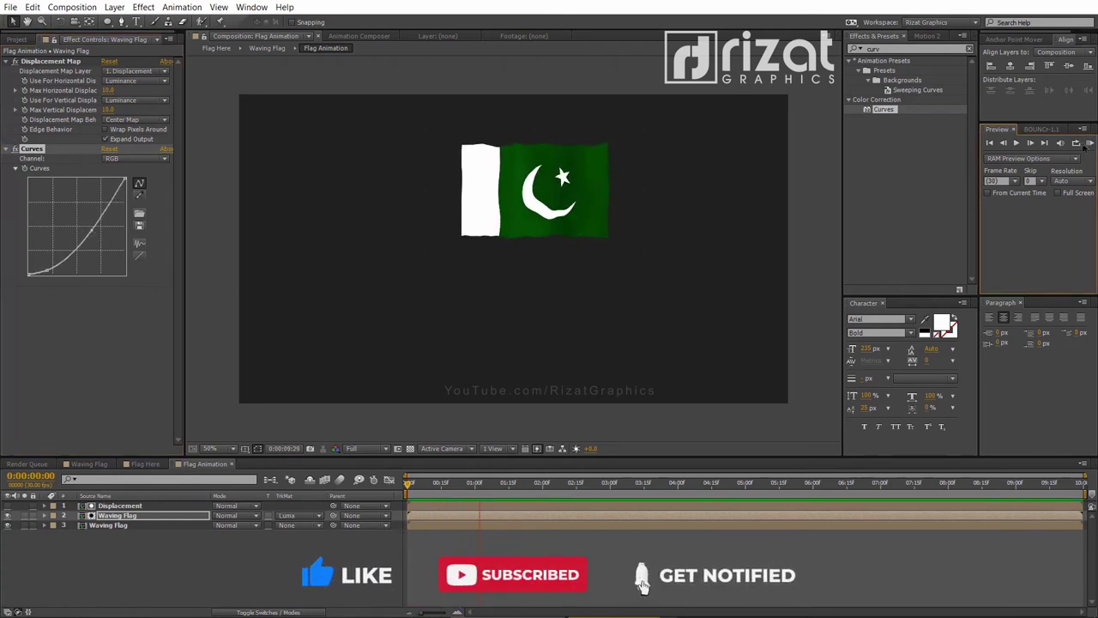
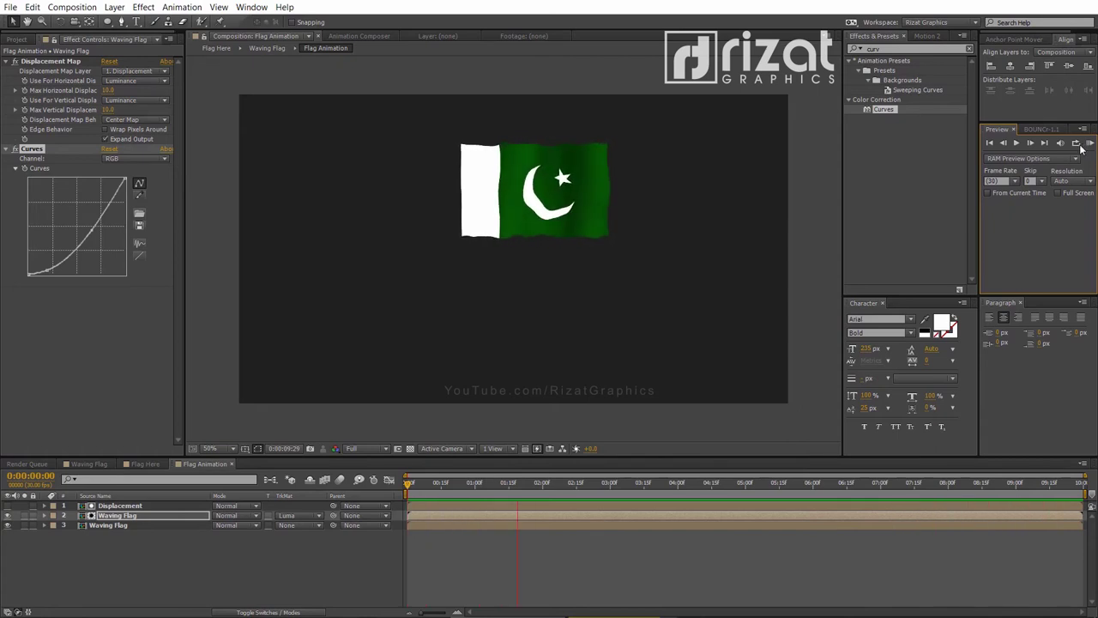
Step: Stop the preview, clear the effects search, and collapse the Displacement Map and Curves settings
left_click(988, 145)
left_click(971, 50)
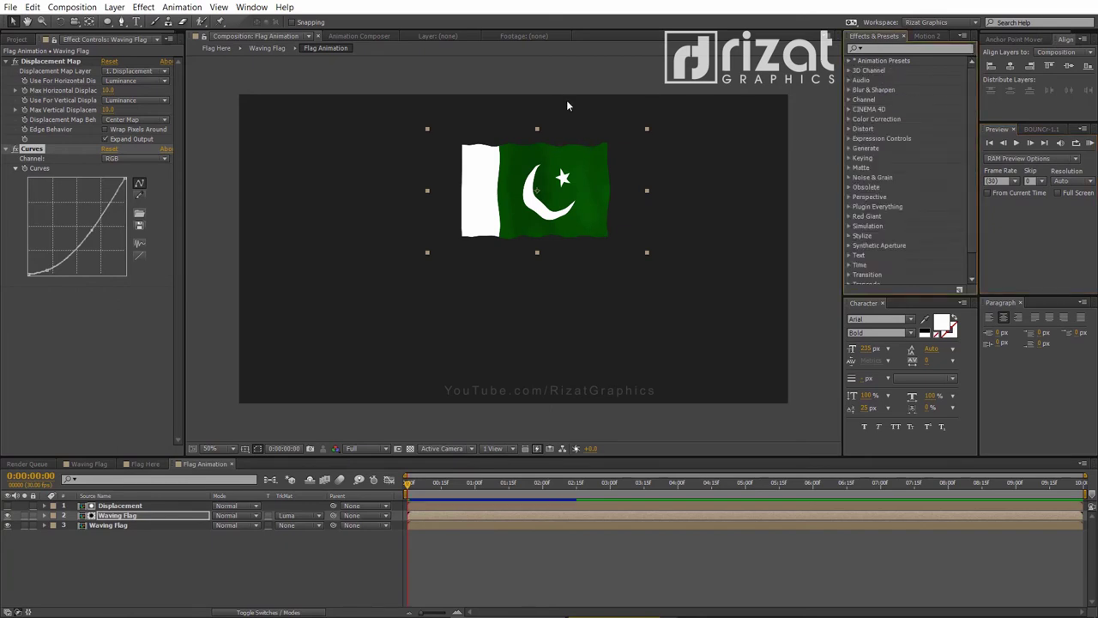
left_click(7, 62)
left_click(6, 72)
left_click(72, 190)
Step: Draw a vertical flagpole with the Pen tool along the flag's left edge, extending below the frame, and thicken its white stroke
left_click(121, 22)
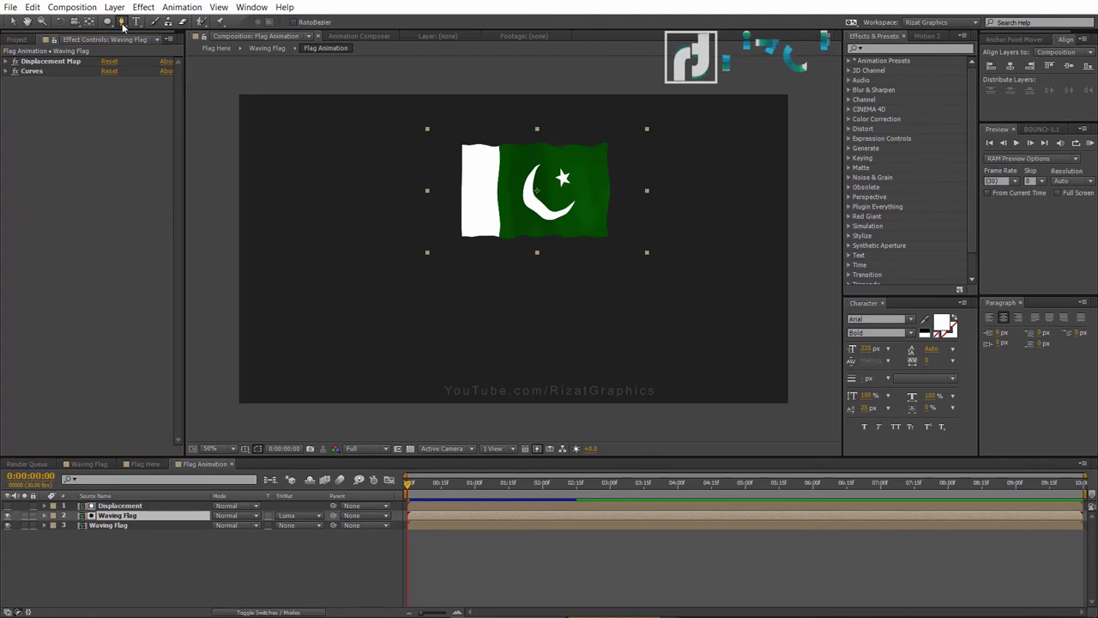
left_click(215, 545)
left_click(457, 141)
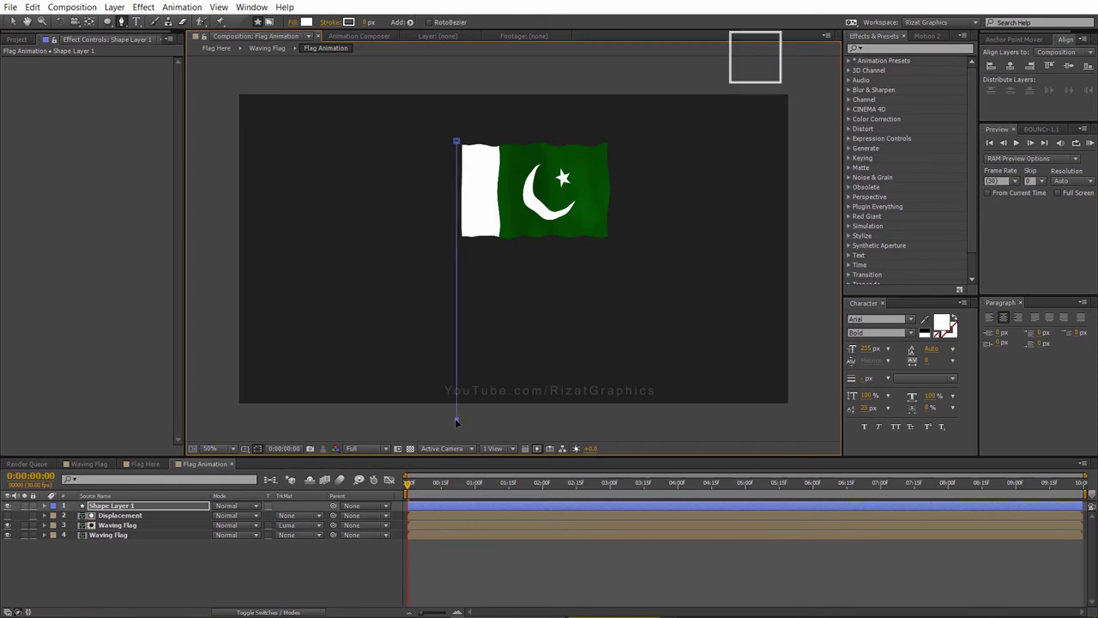
left_click_drag(369, 22, 513, 249)
left_click_drag(369, 22, 371, 22)
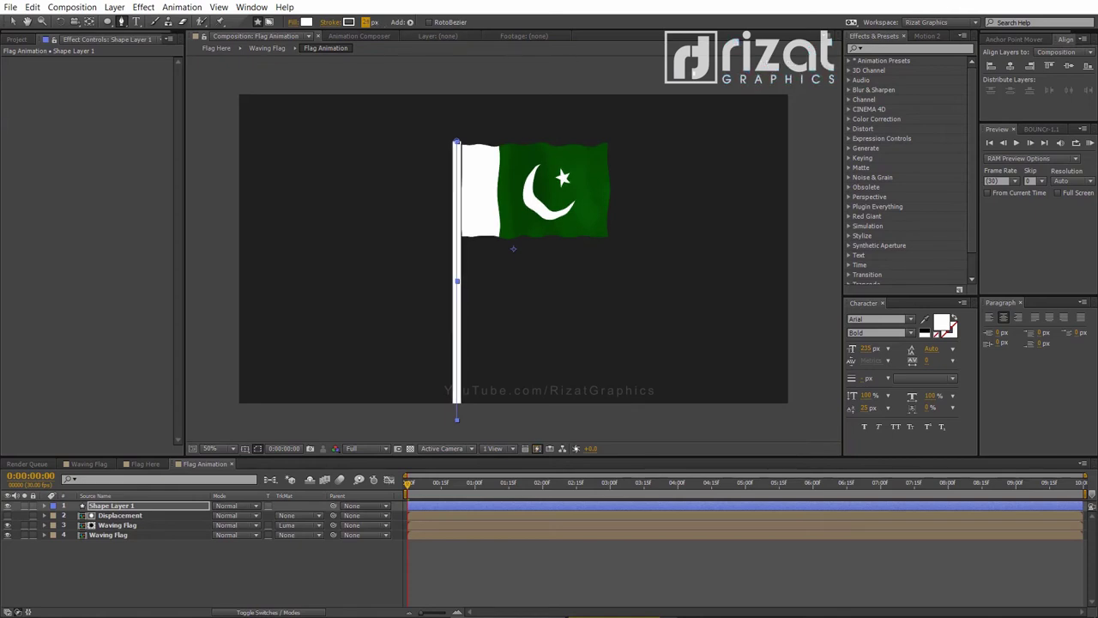
Step: Centre the flagpole's anchor point and raise the pole's upper end slightly above the flag
left_click(1014, 39)
left_click(1002, 79)
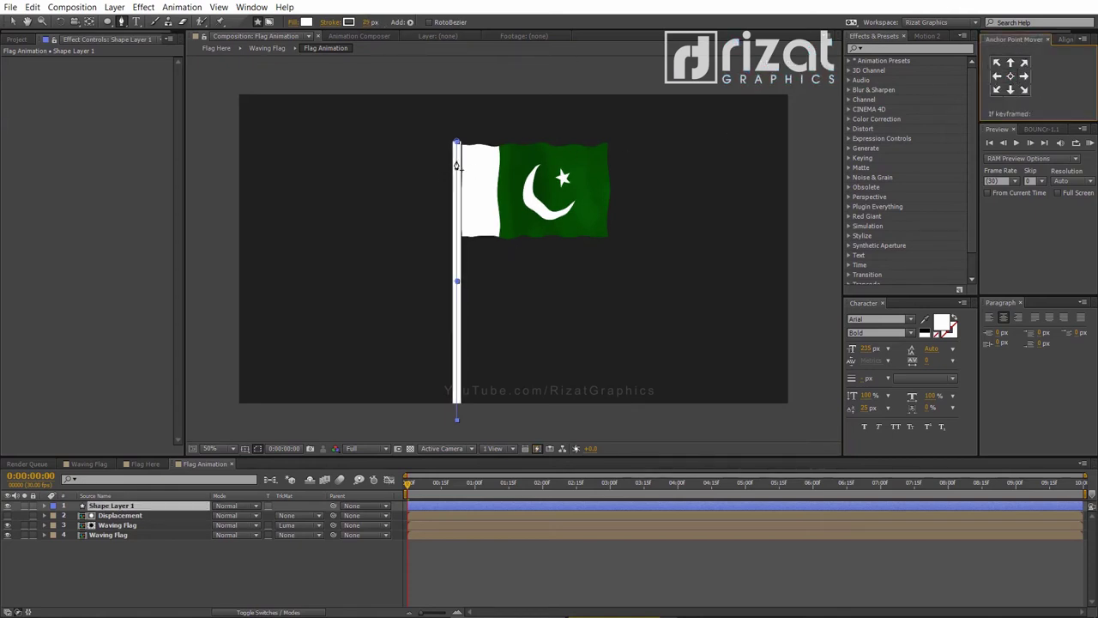
scroll(459, 224, "up", 2)
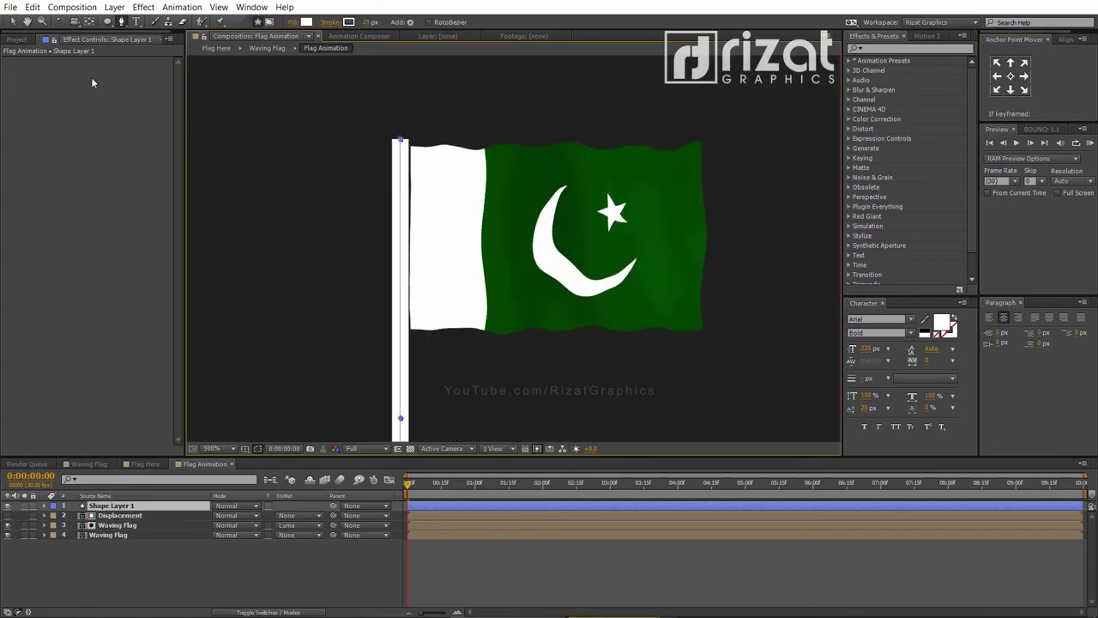
left_click(12, 22)
left_click_drag(400, 146, 404, 125)
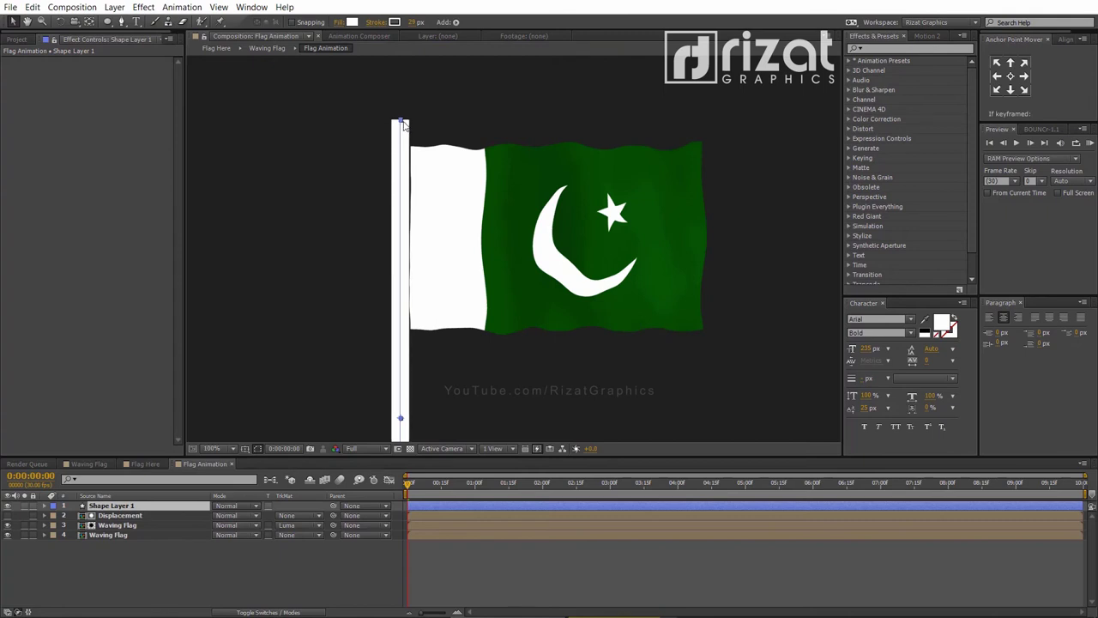
left_click(289, 225)
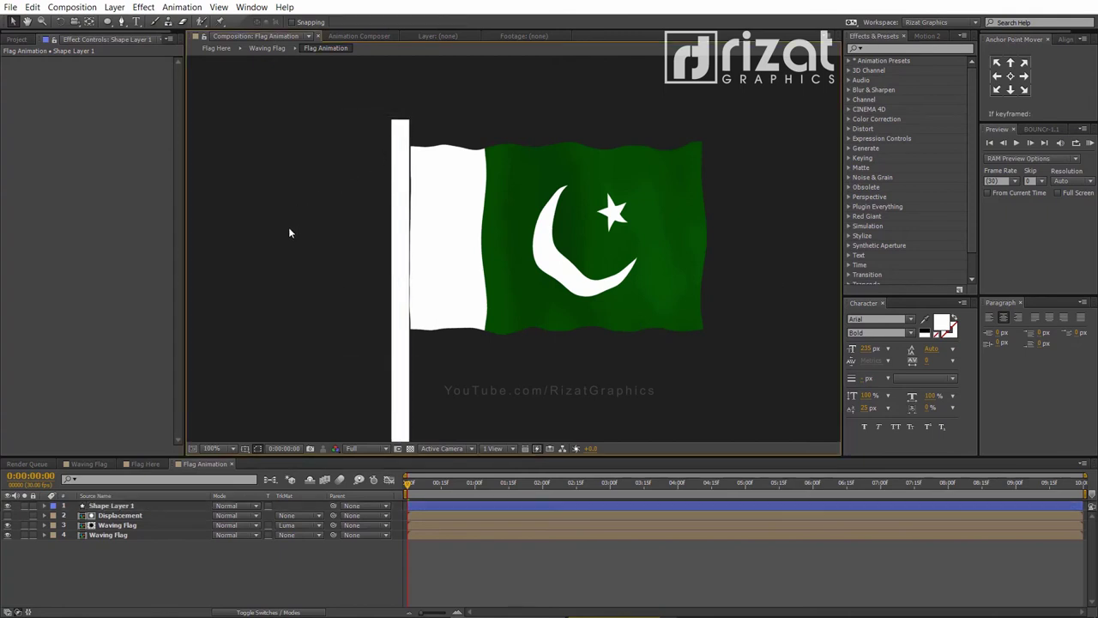
Step: Draw a small white circle with a 0 px stroke beside the pole's top and centre its anchor point
left_click_drag(112, 26, 145, 51)
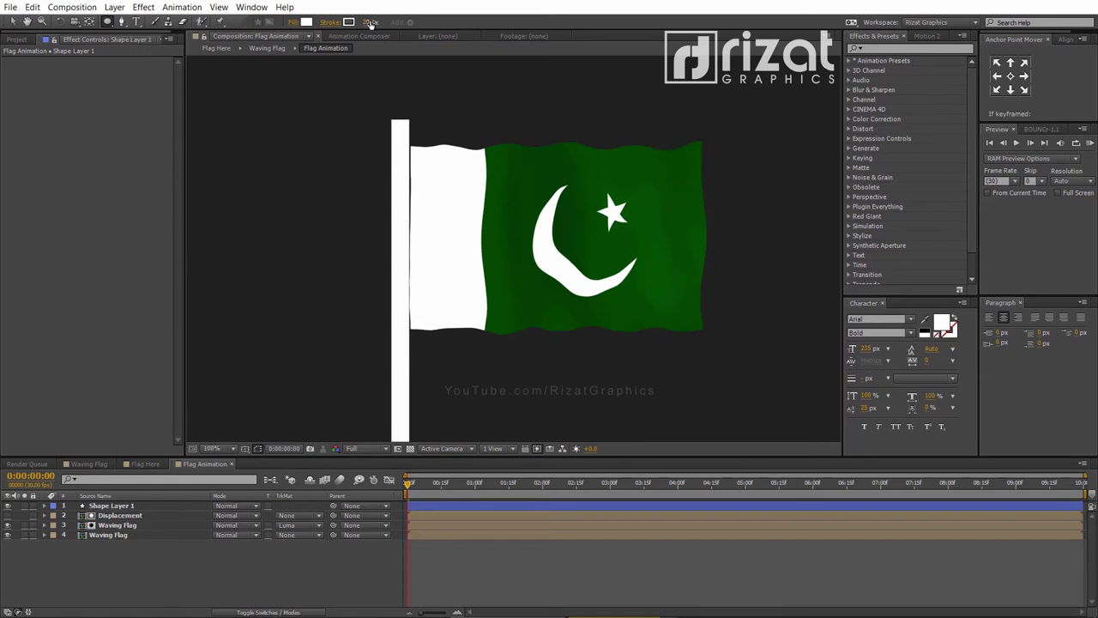
left_click_drag(327, 127, 360, 160)
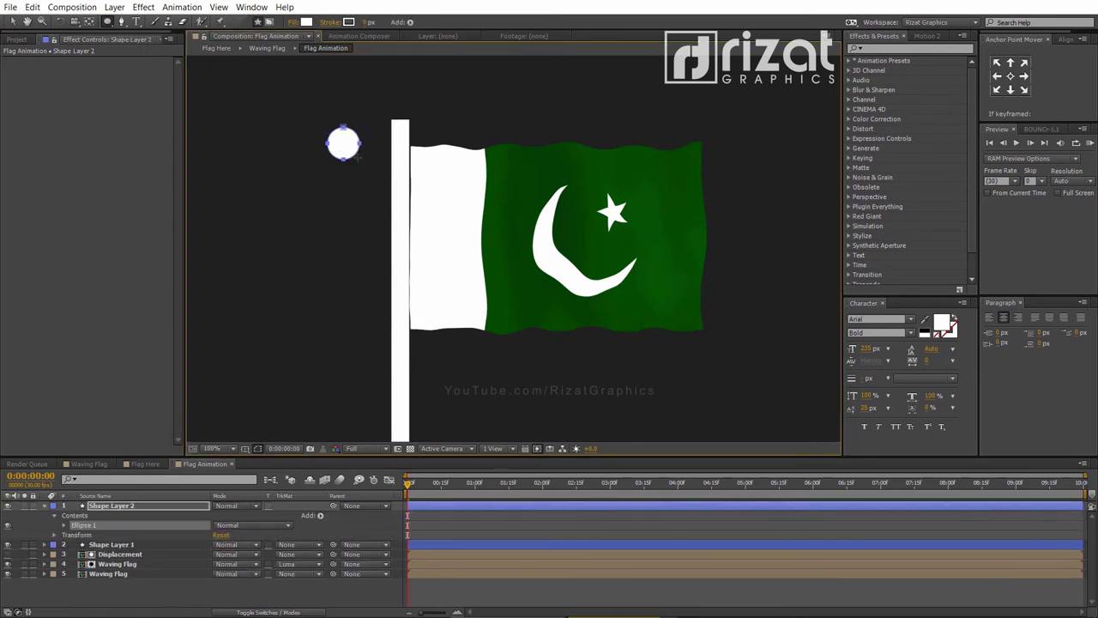
left_click(14, 21)
left_click(1010, 76)
Step: Place the white circle on the upper end of the flagpole, aligned with the pole's centre
left_click_drag(348, 144, 403, 116)
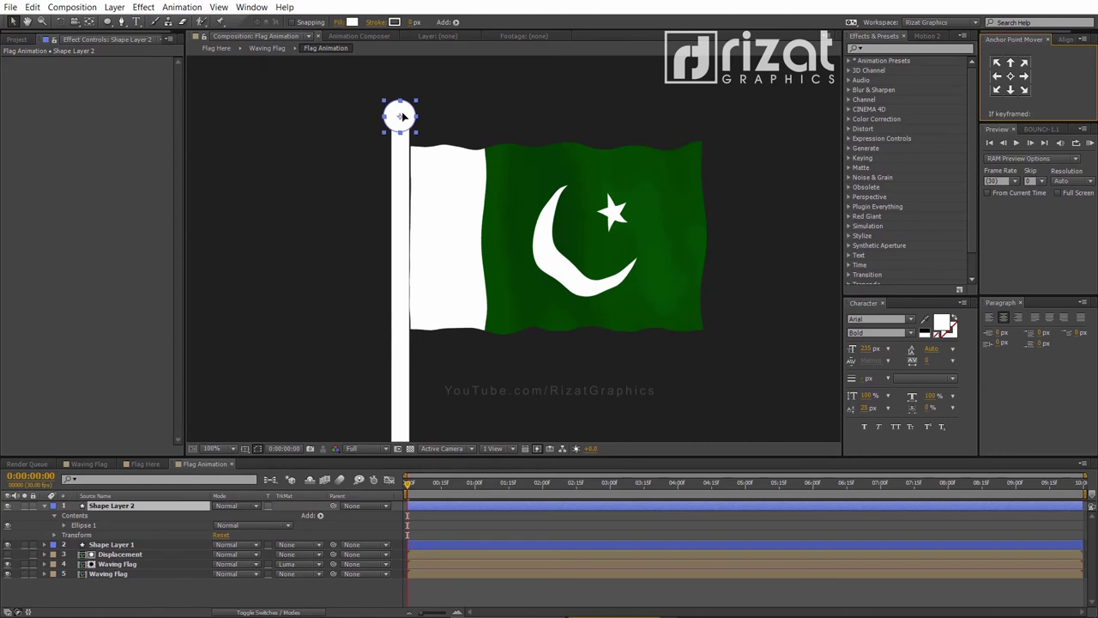
left_click(44, 507)
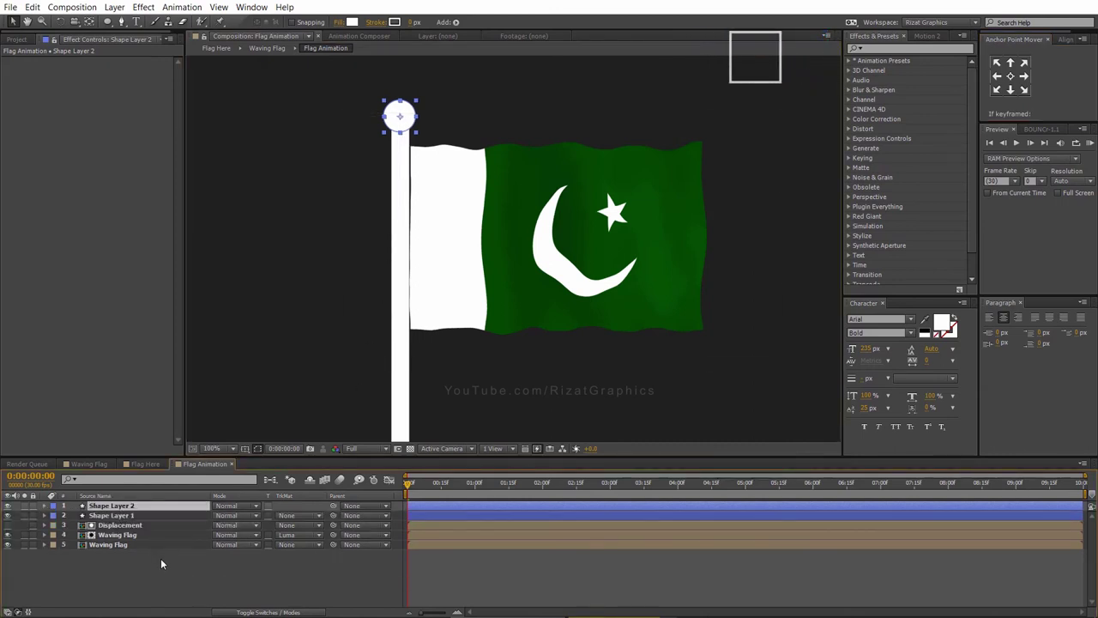
left_click(402, 117)
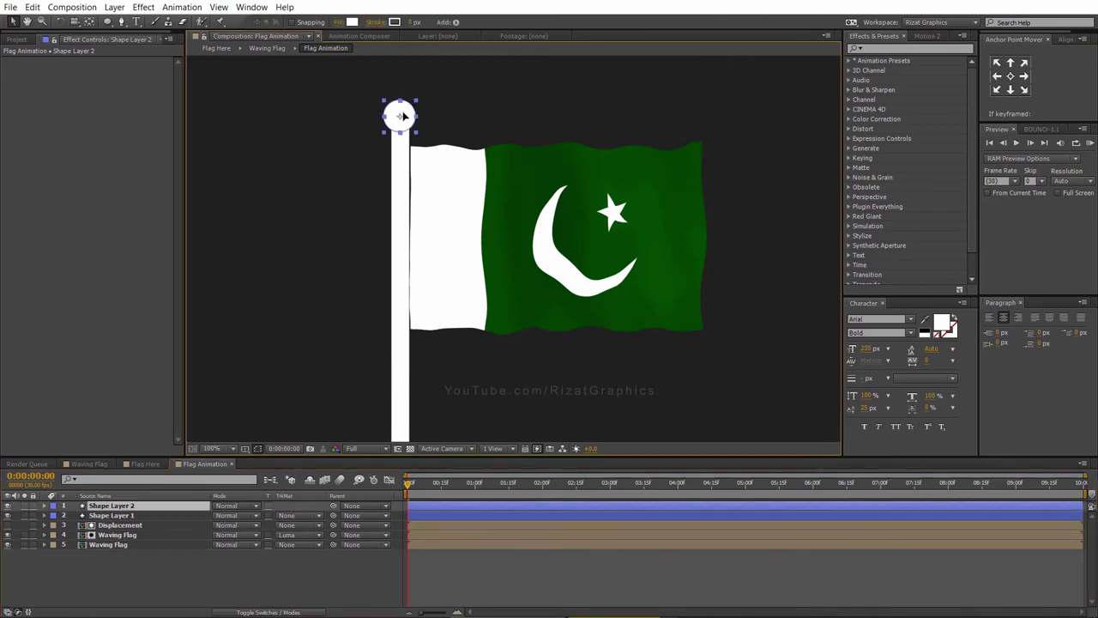
key("Return")
left_click(306, 243)
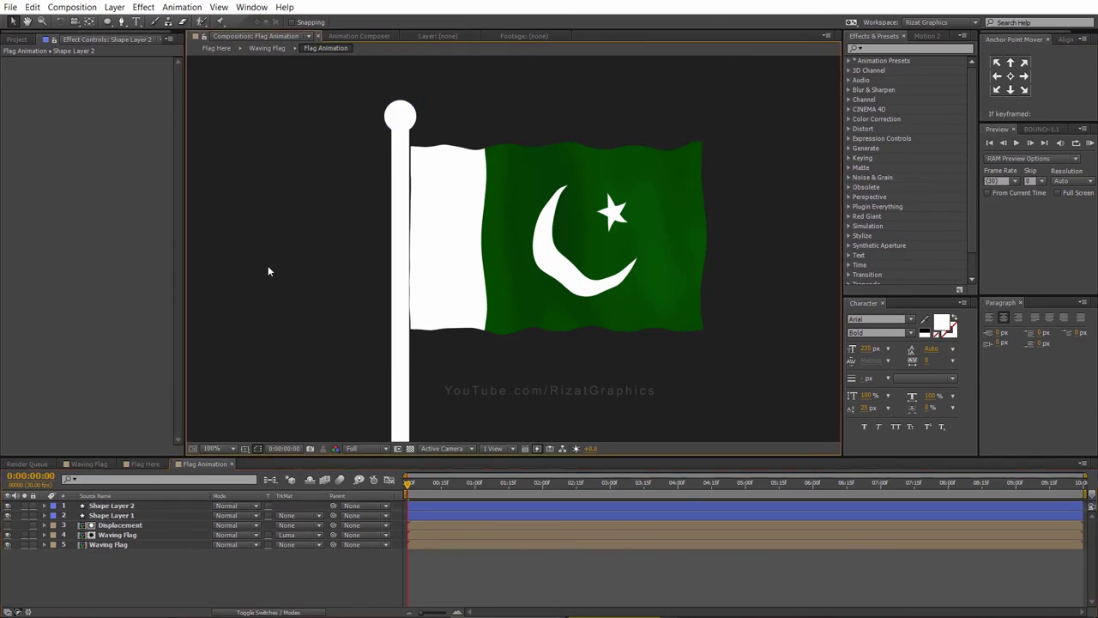
Step: Preview the waving flag together with its pole
left_click(443, 269)
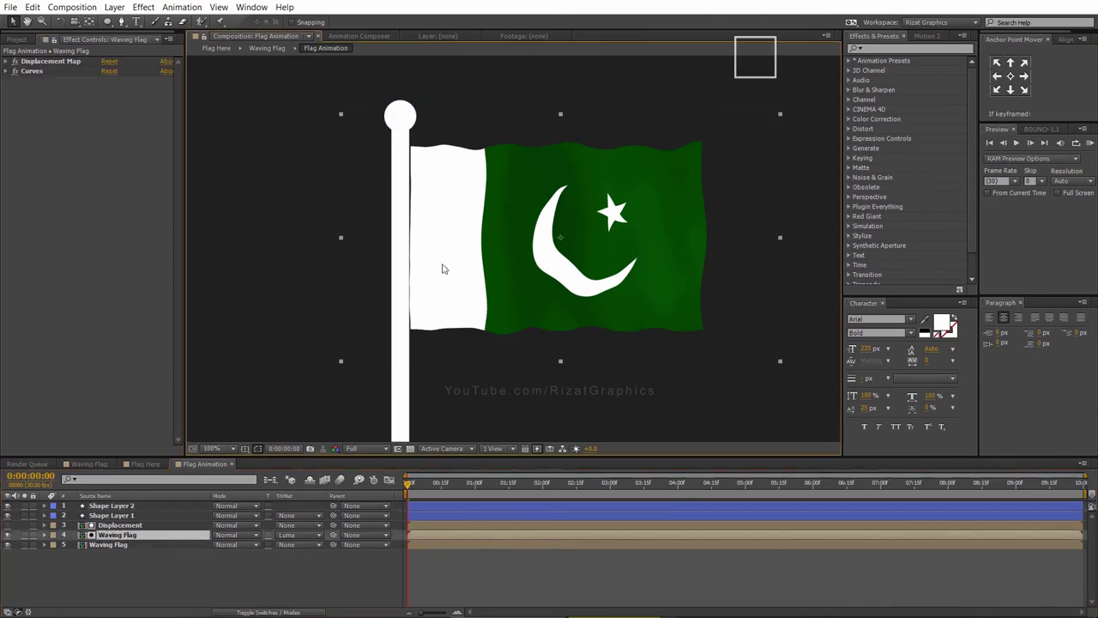
scroll(474, 296, "down", 2)
scroll(474, 299, "down", 2)
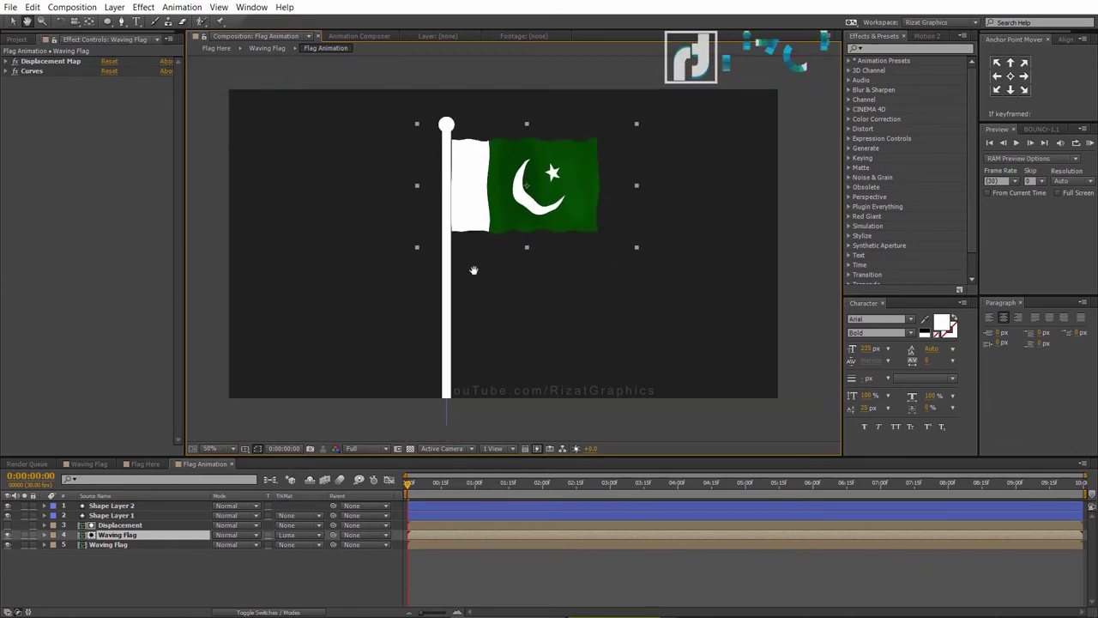
left_click(1090, 144)
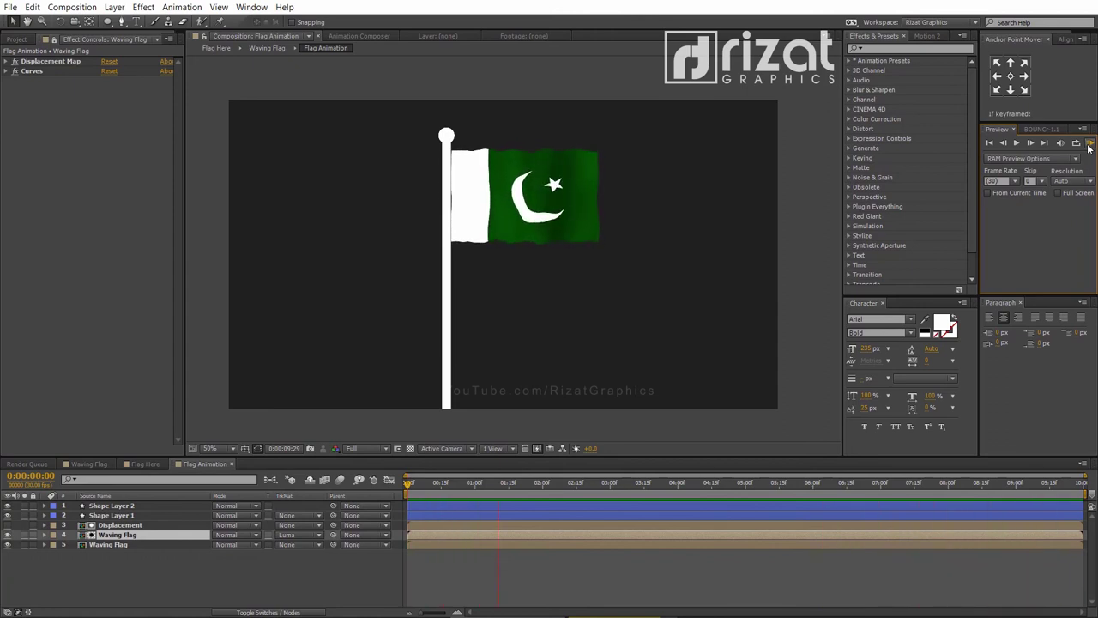
left_click(1088, 148)
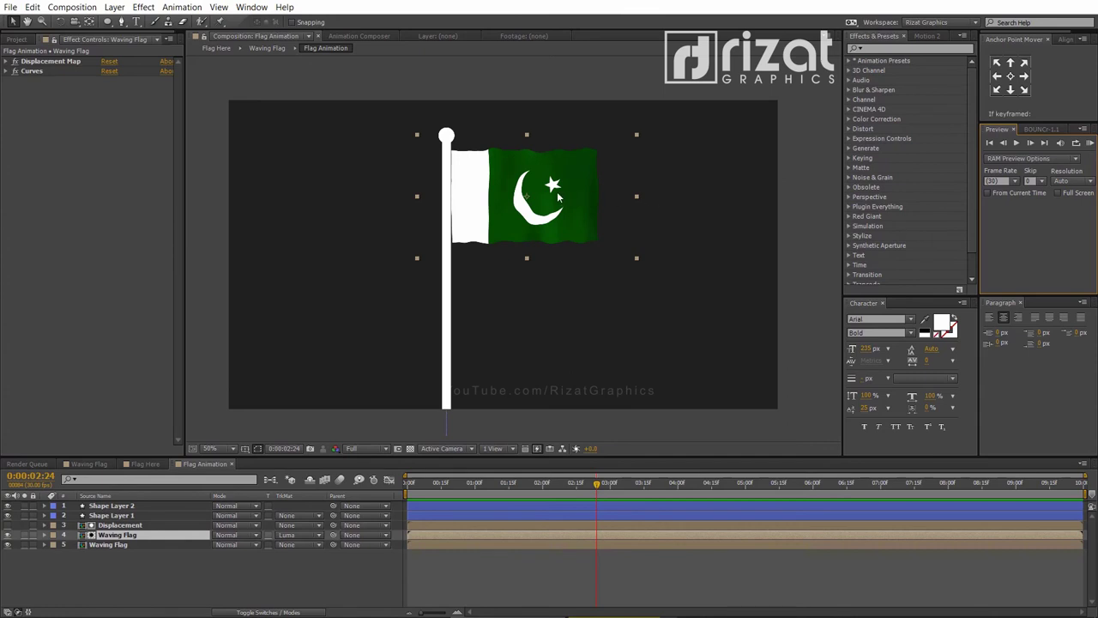
Step: Open the Waving Flag composition, search effects for "warp" and apply Warp to the Flag Here layer
scroll(512, 197, "up", 2)
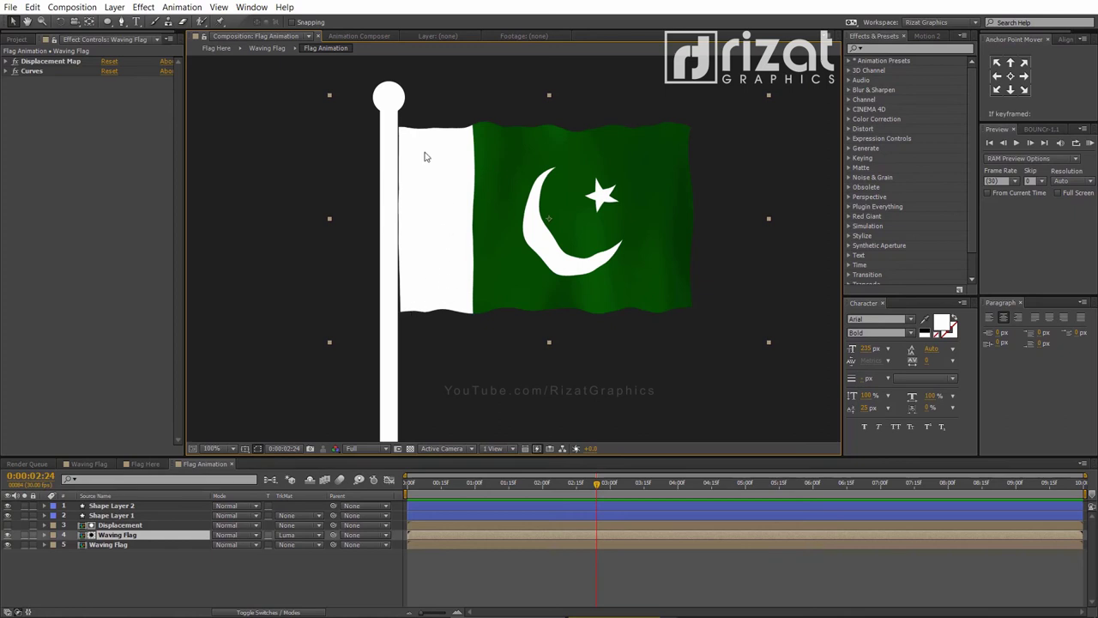
double_click(130, 534)
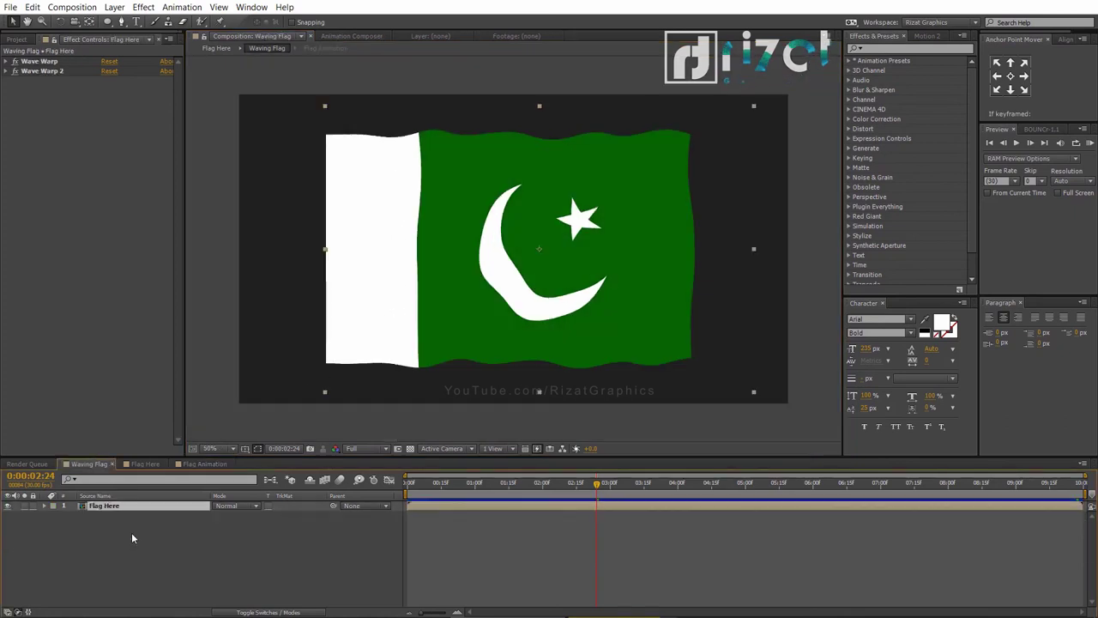
left_click(901, 48)
type("warp")
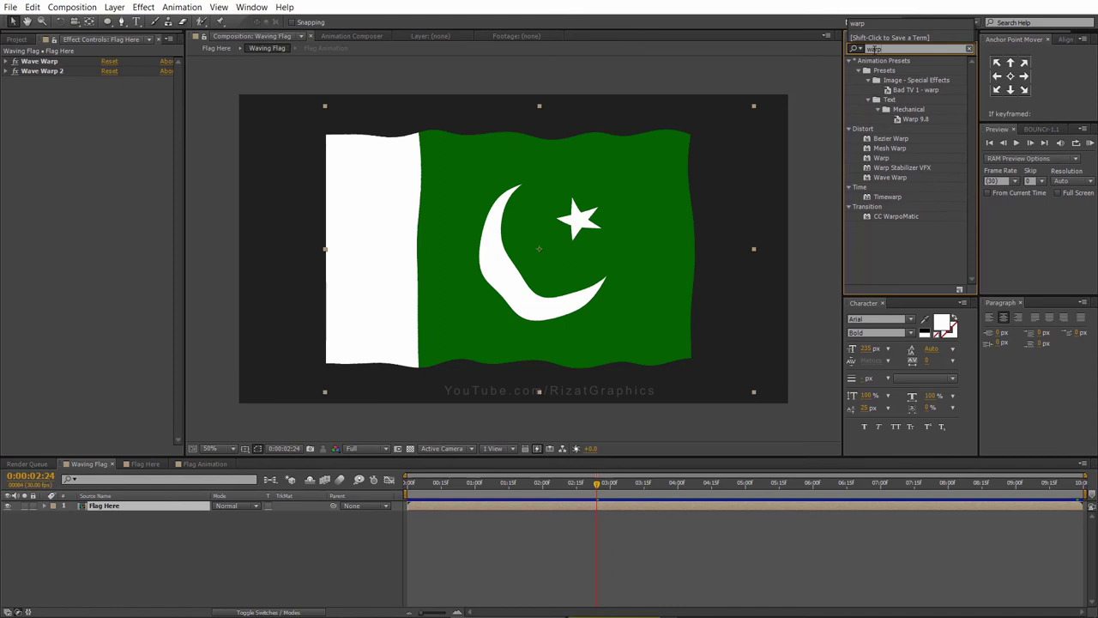
left_click_drag(881, 158, 617, 214)
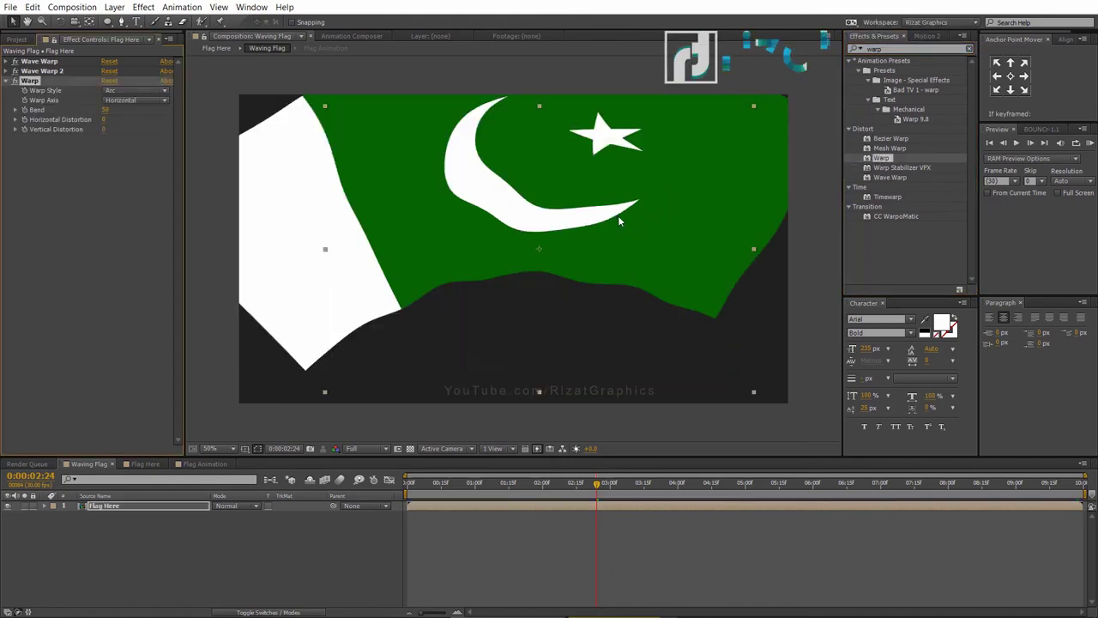
Step: Set the Warp style to Arc Upper, the warp axis to Vertical and the bend to -22
left_click(199, 114)
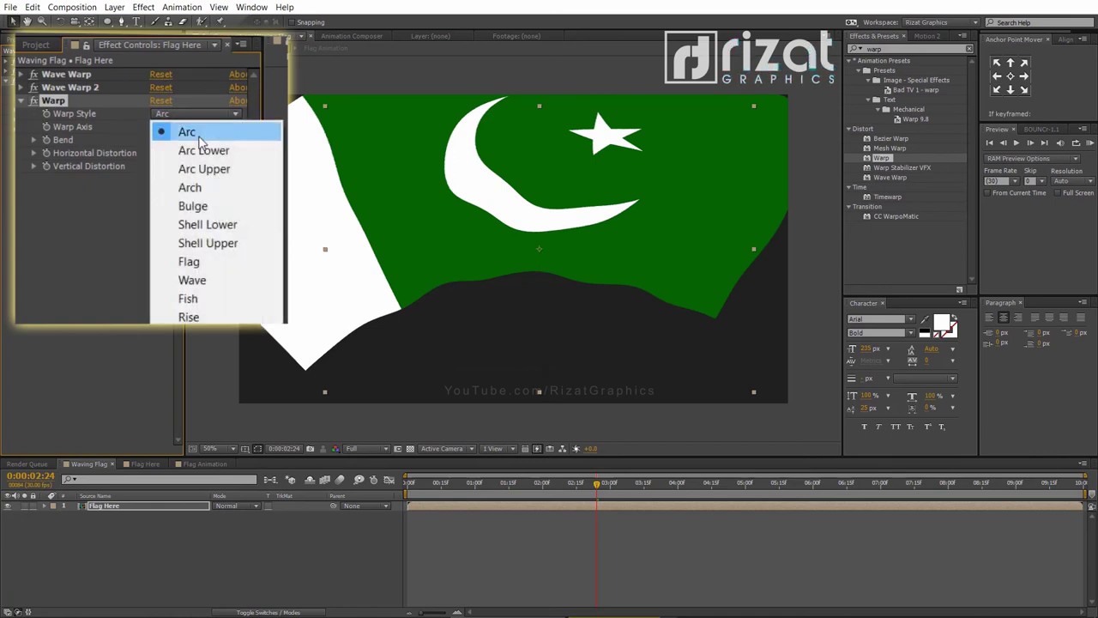
left_click(202, 174)
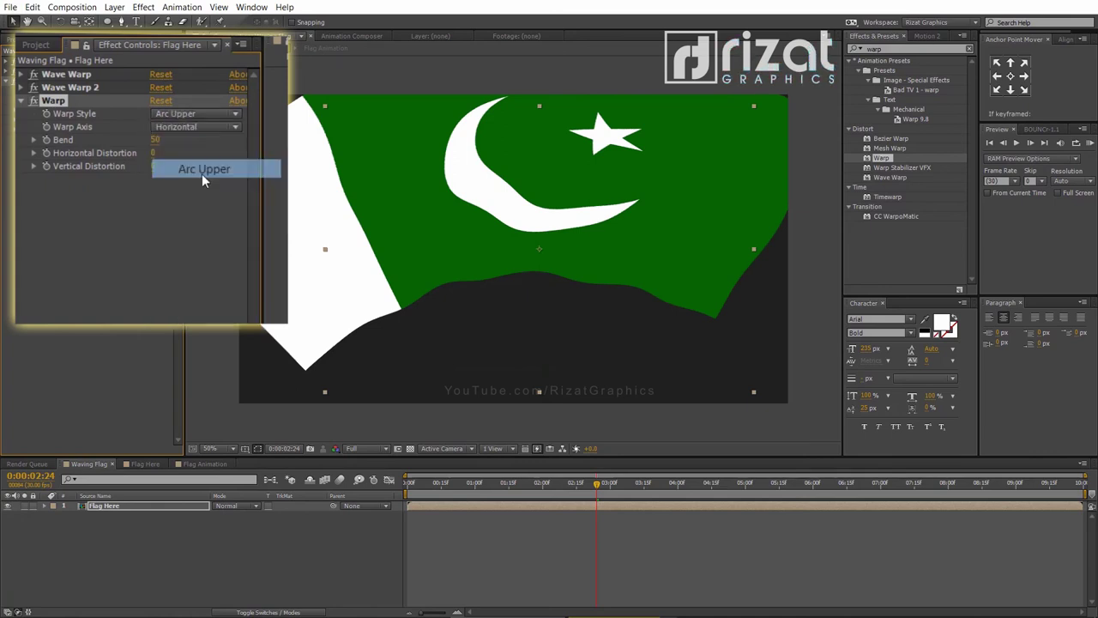
left_click_drag(158, 139, 110, 131)
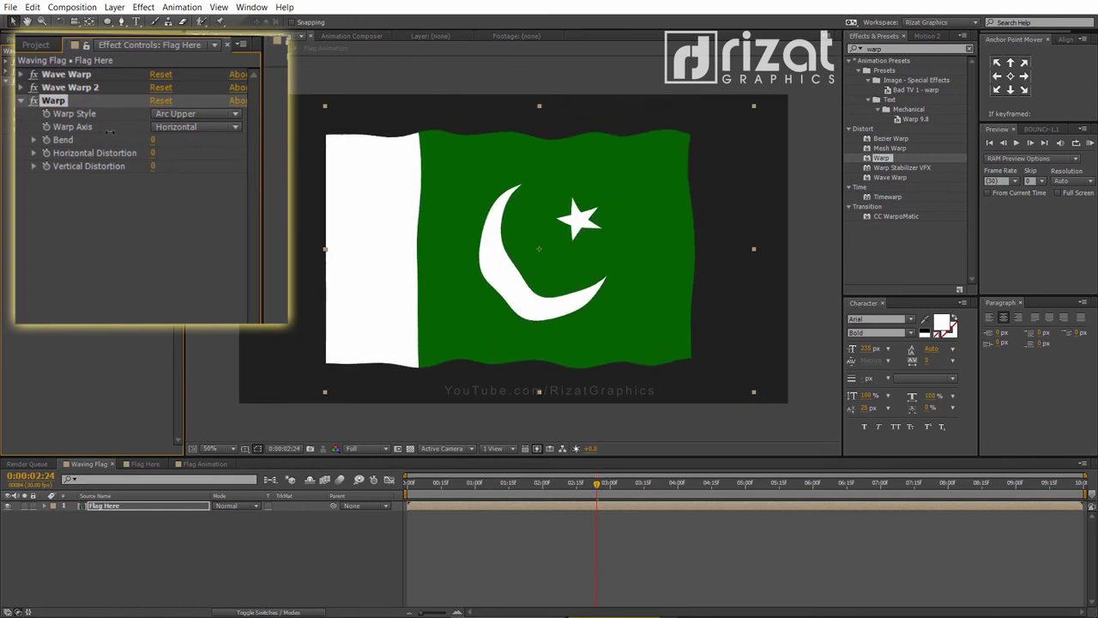
left_click(178, 127)
left_click(178, 162)
left_click_drag(152, 140, 135, 139)
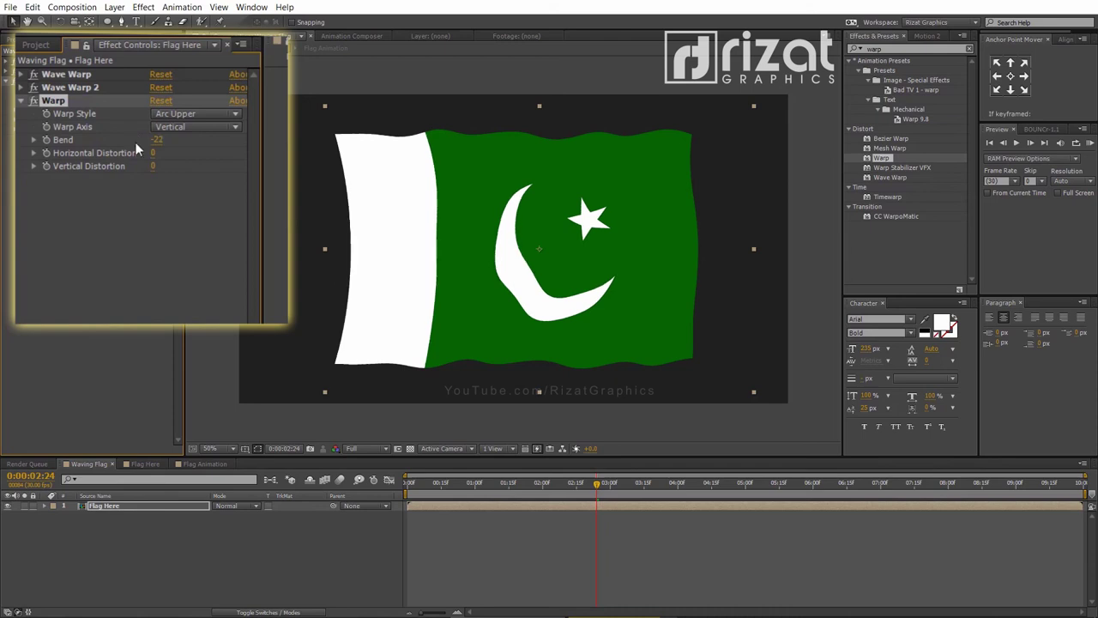
Step: In the Flag Animation composition, move the Displacement and both Waving Flag layers together left until the flag's corners meet the pole
left_click(199, 462)
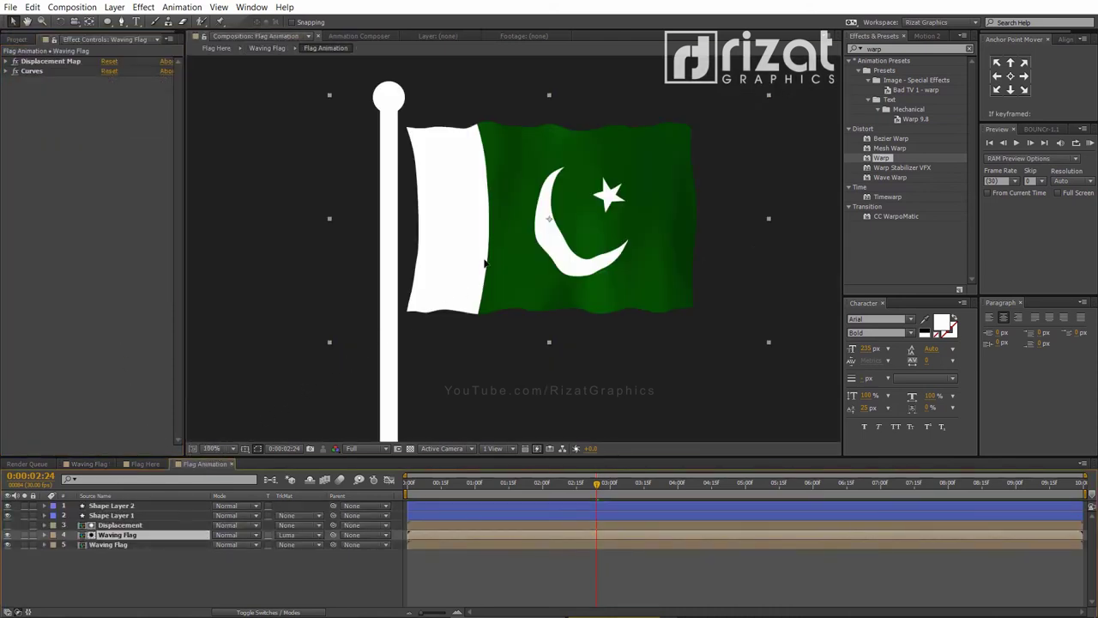
left_click(144, 525)
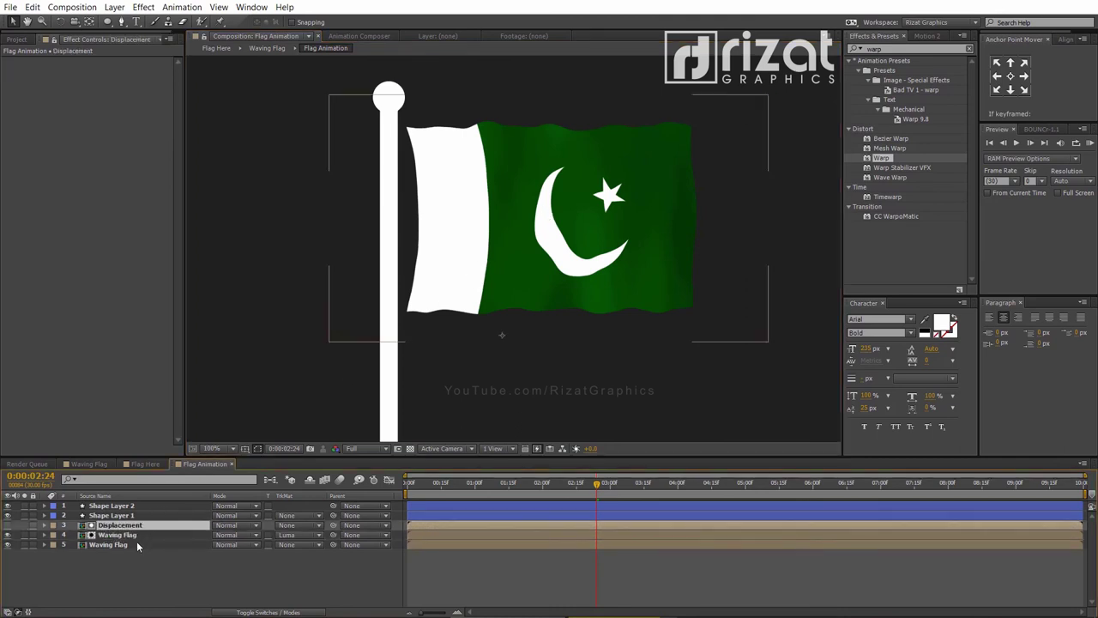
left_click(136, 542, "shift")
left_click_drag(467, 297, 457, 297)
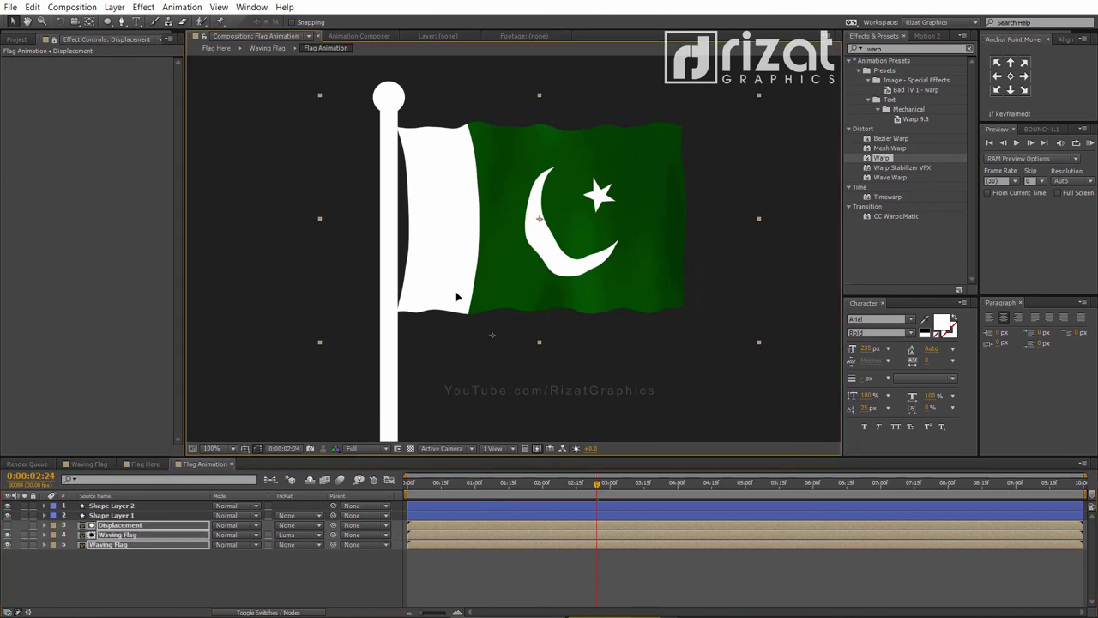
Step: View the whole composition and preview the warped flag waving against the pole
key("comma")
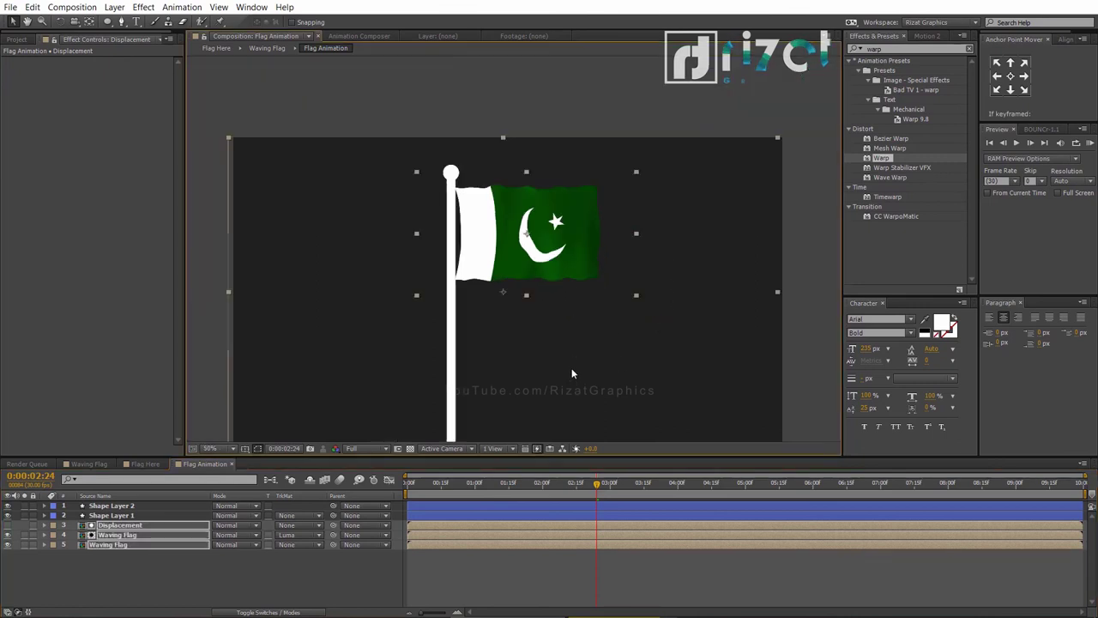
left_click_drag(563, 372, 568, 330)
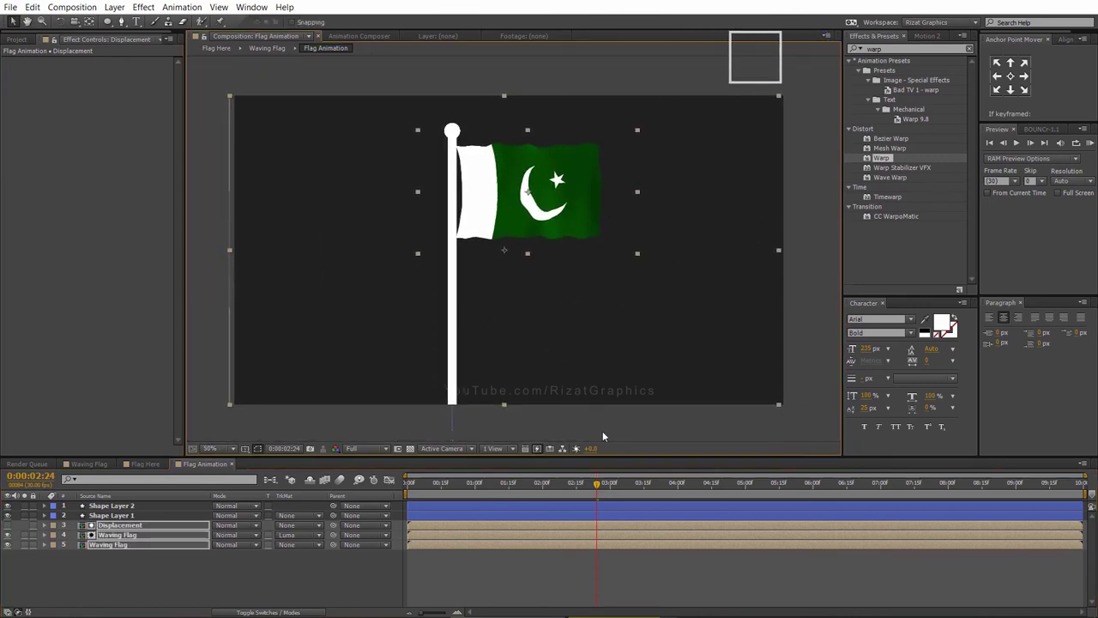
left_click(663, 405)
left_click(1089, 144)
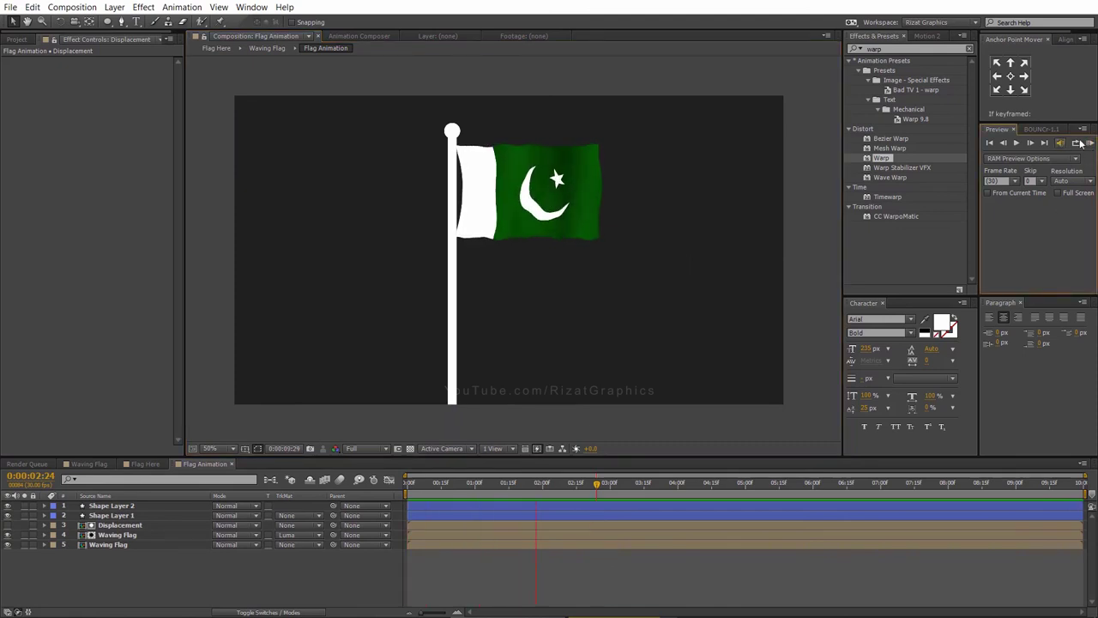
key("space")
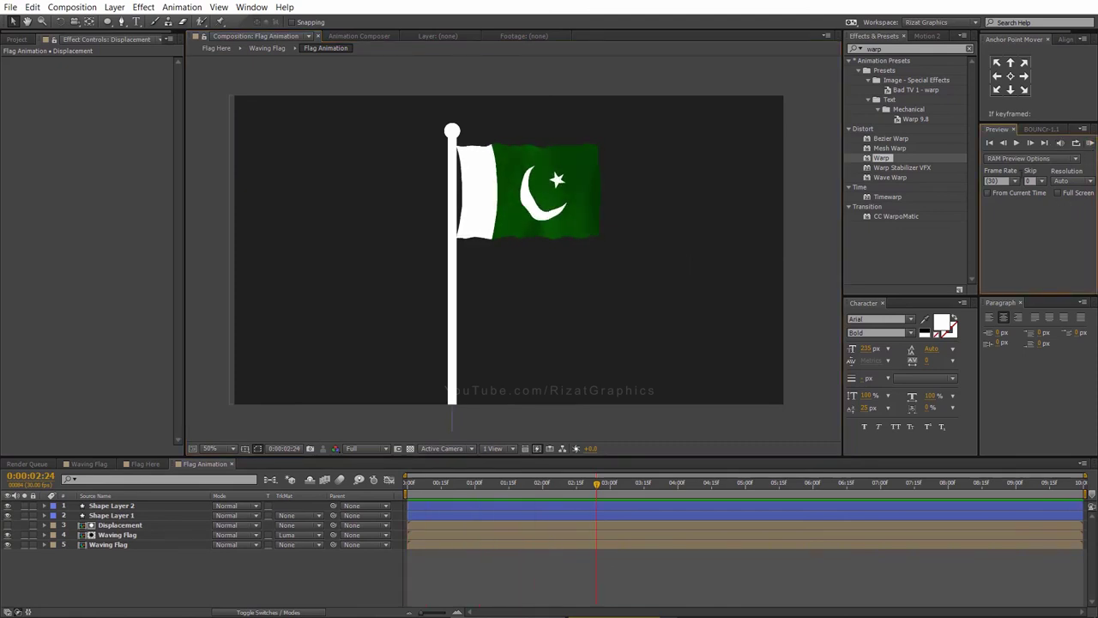
Step: Clear the effects search and open the Flag Here composition from the project
left_click(971, 48)
left_click(23, 39)
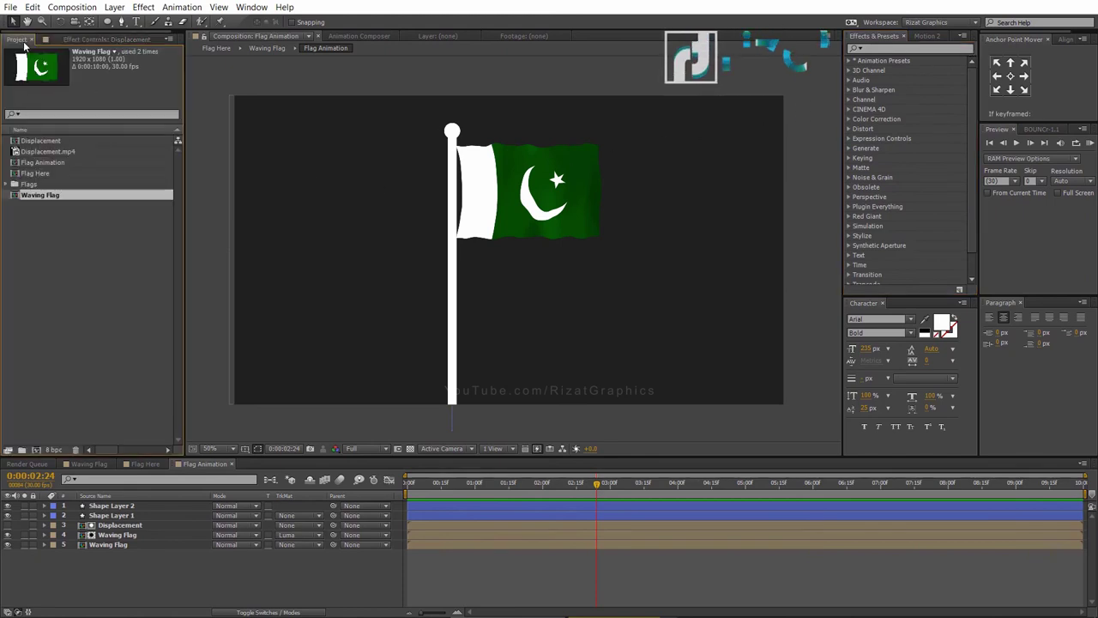
left_click(40, 173)
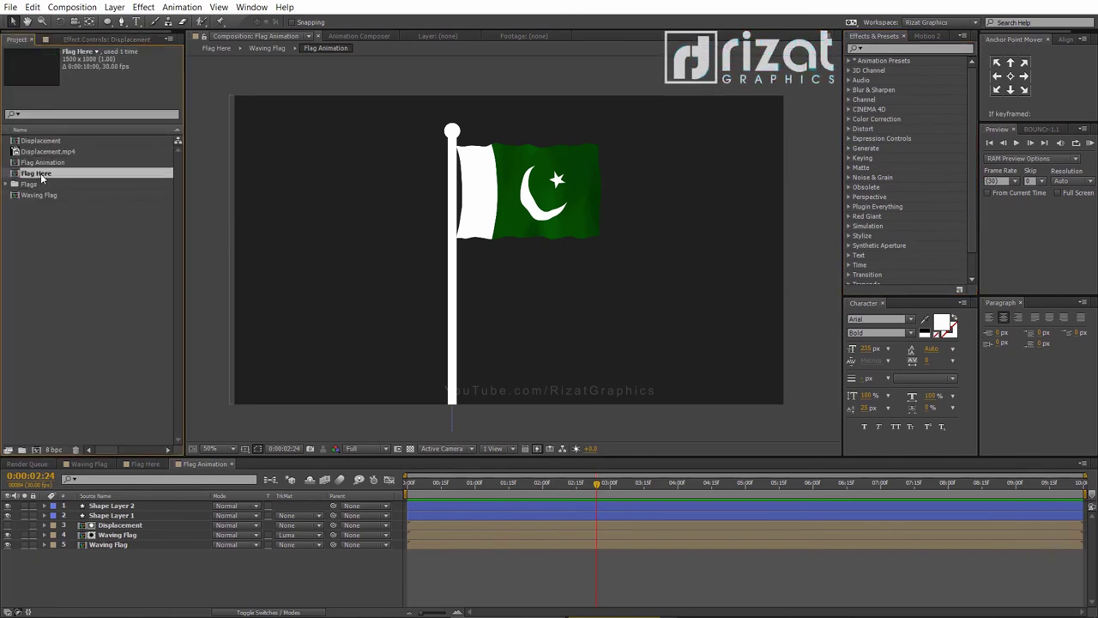
double_click(49, 174)
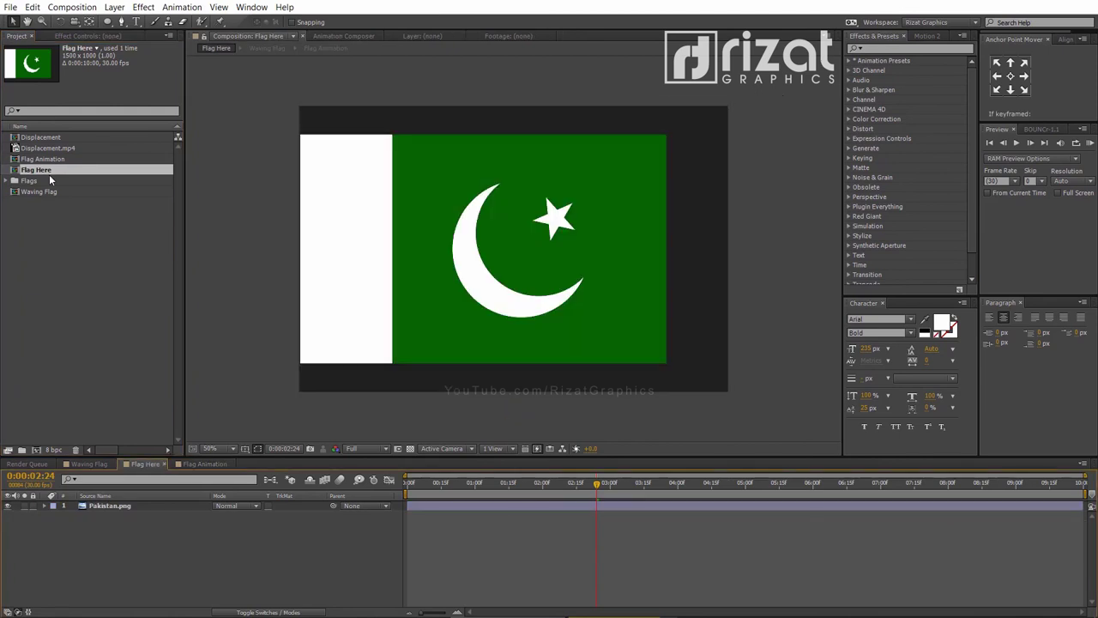
Step: Add USA.png from the Flags folder above Pakistan.png, align it with the composition's left edge and hide the Pakistan.png layer
left_click(12, 181)
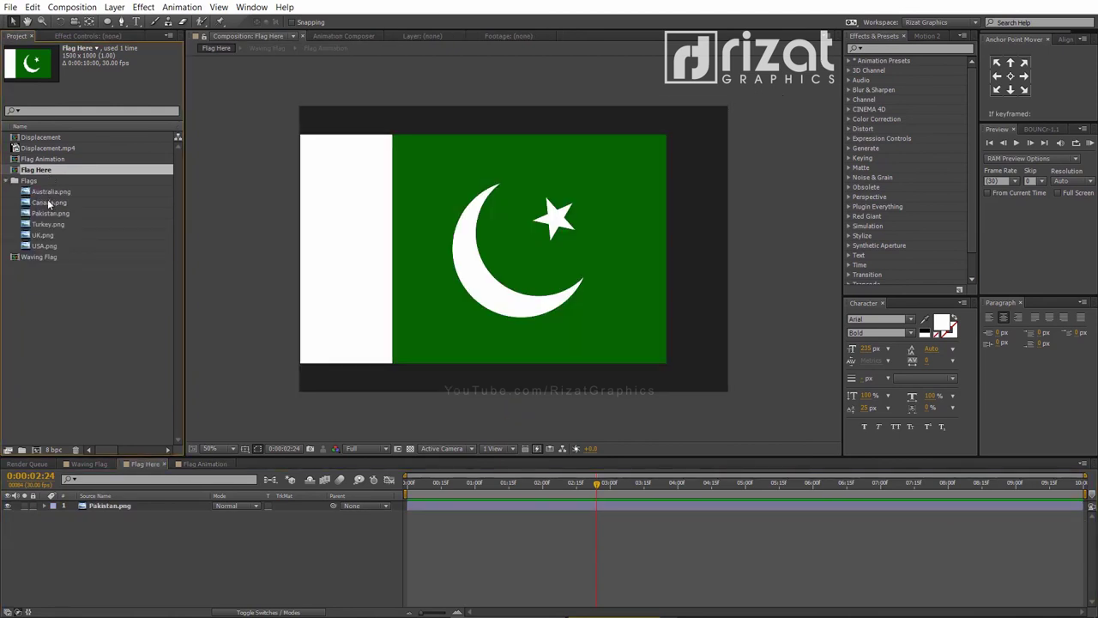
left_click_drag(46, 248, 66, 498)
left_click_drag(370, 331, 338, 331)
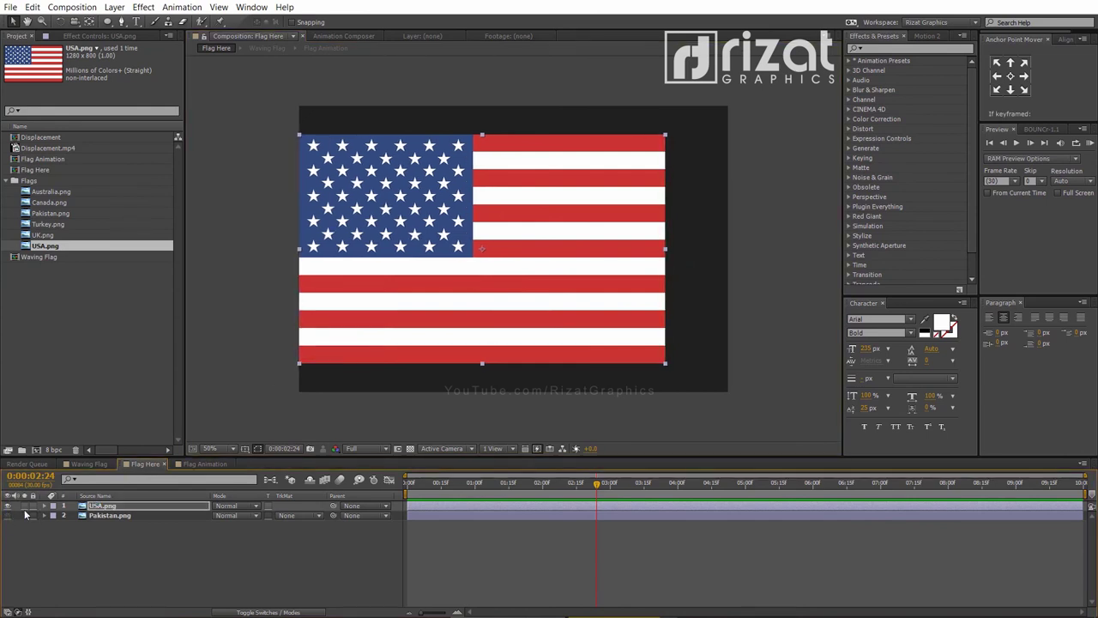
Step: Return to the Flag Animation composition and preview the waving animation with the replaced flag
left_click(201, 463)
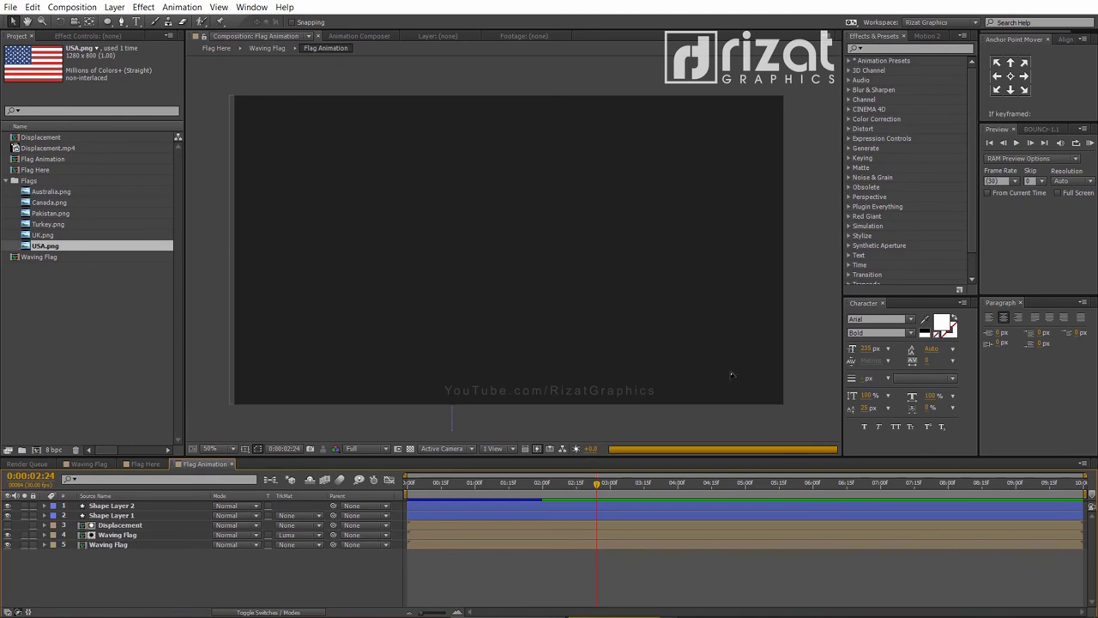
left_click(1090, 144)
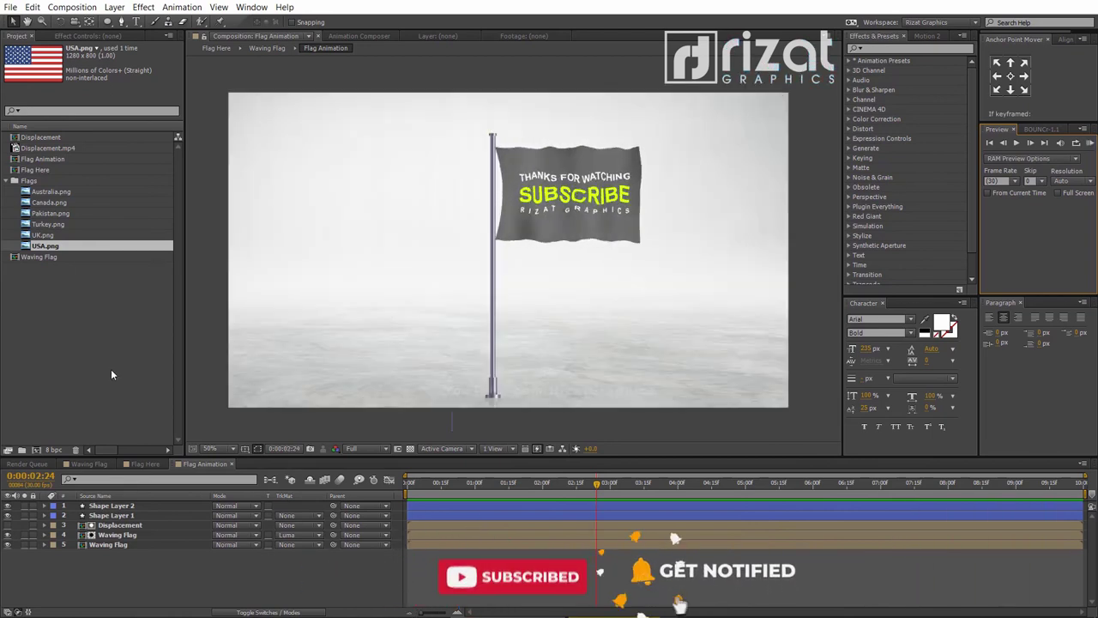
Step: Reopen the Flag Here composition and add UK.png from the Flags folder above the USA.png layer
left_click(139, 462)
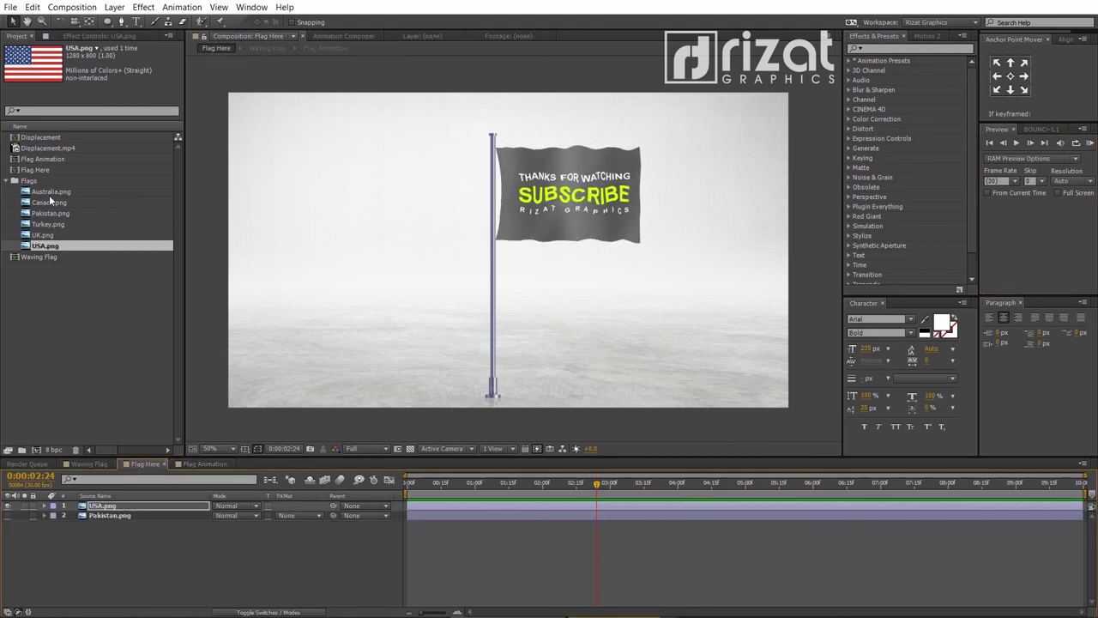
left_click_drag(46, 235, 31, 508)
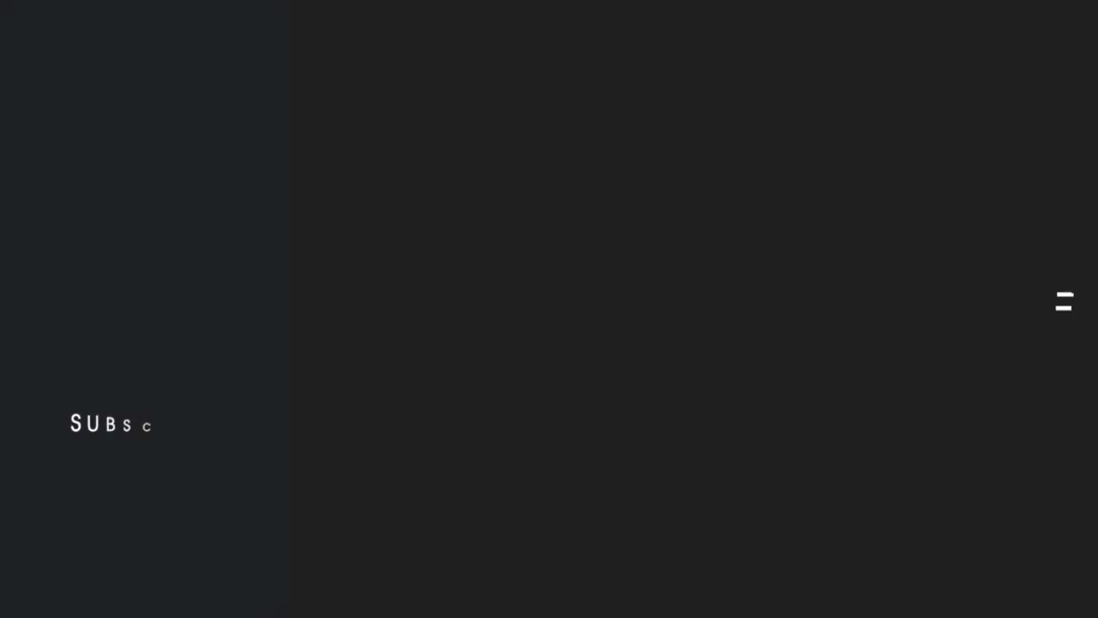